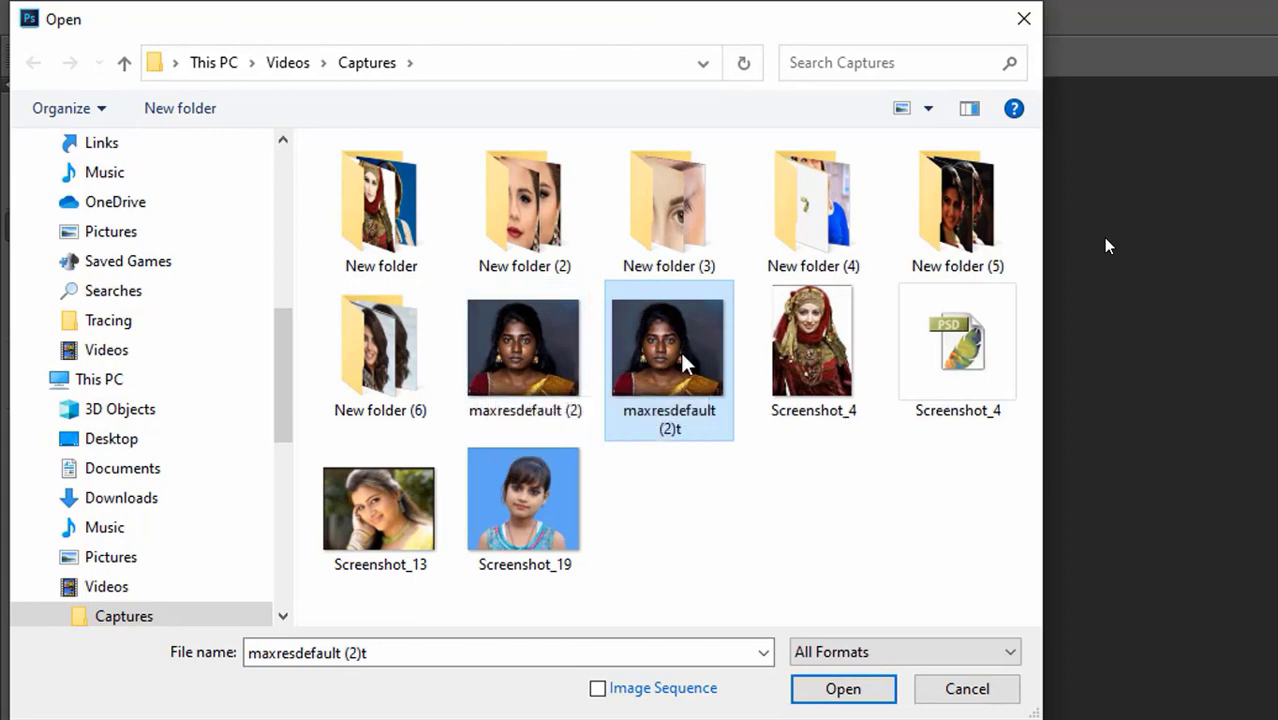
# - Open the image maxresdefault (2)t and add a new layer above the background
pyautogui.click(827, 685)
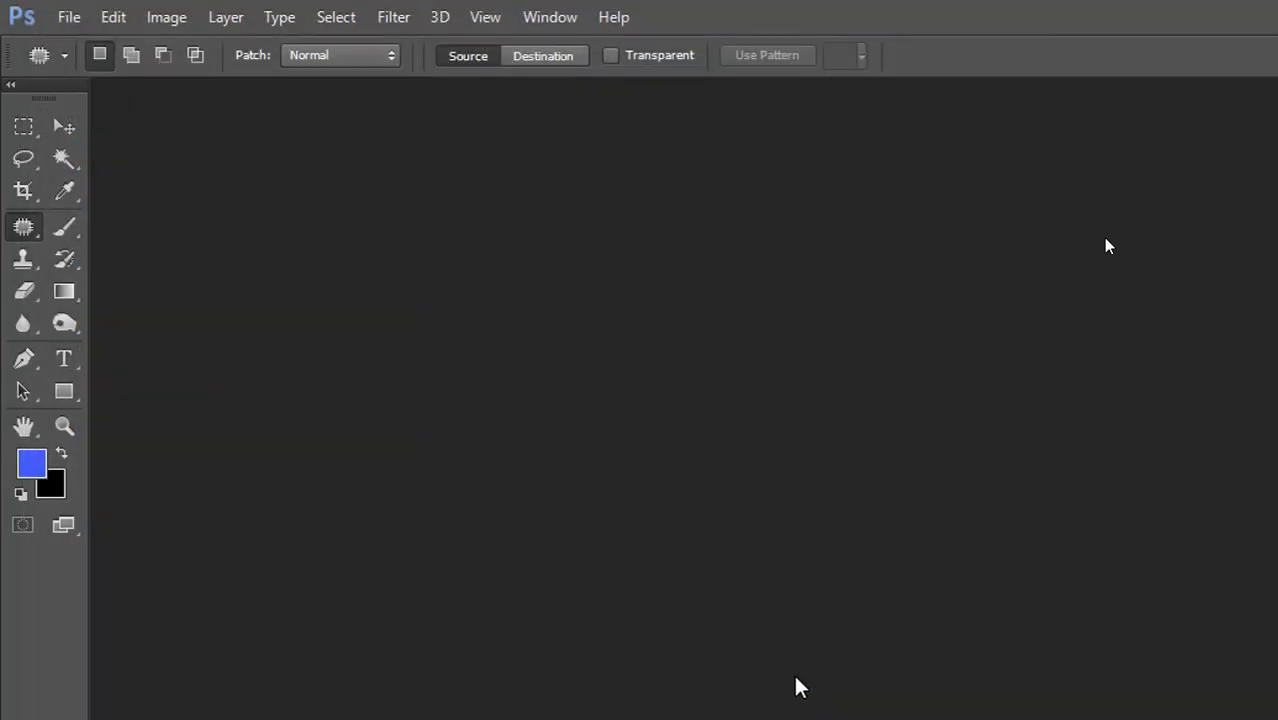
pyautogui.moveTo(320, 92); pyautogui.dragTo(642, 100)
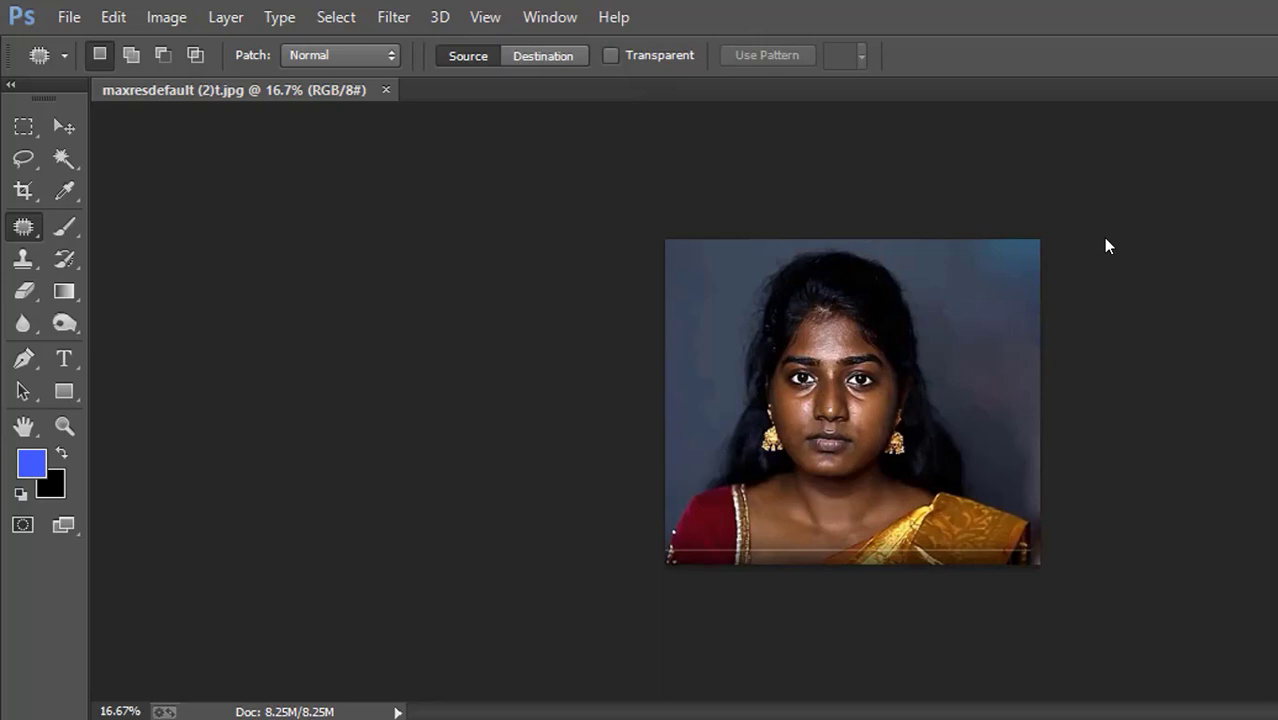
pyautogui.hotkey('ctrl', 'j')
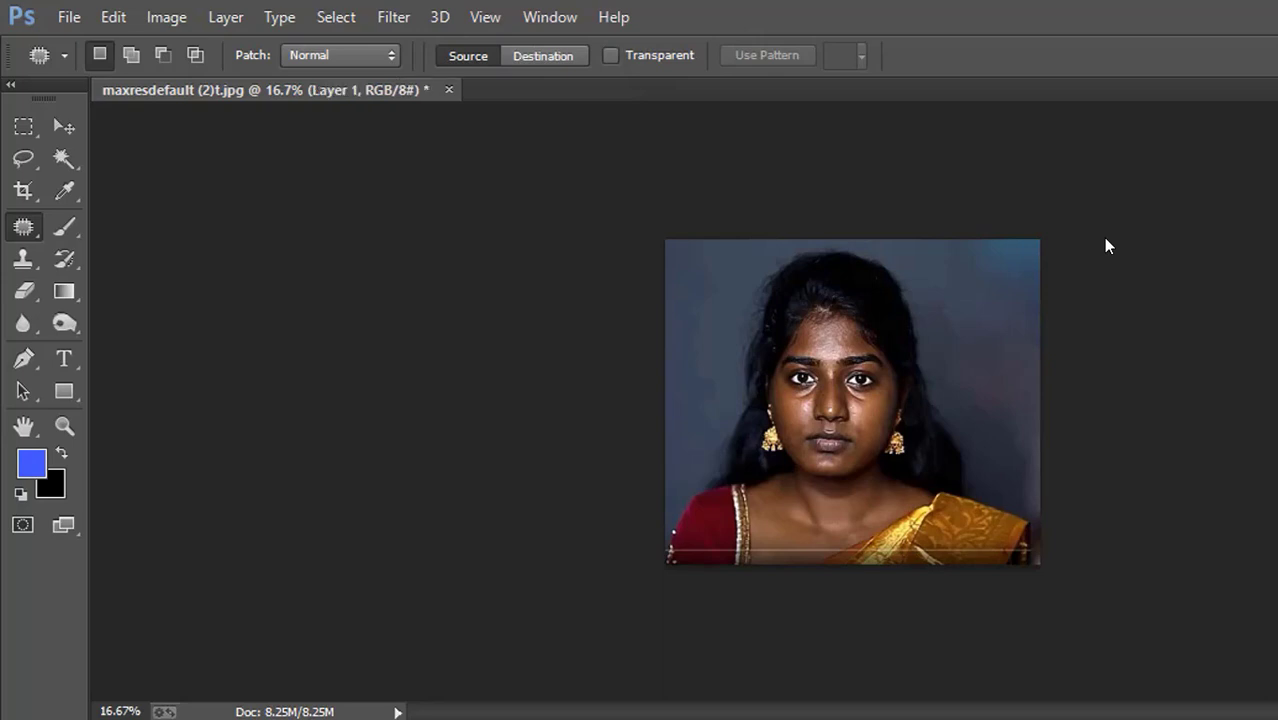
pyautogui.click(36, 466)
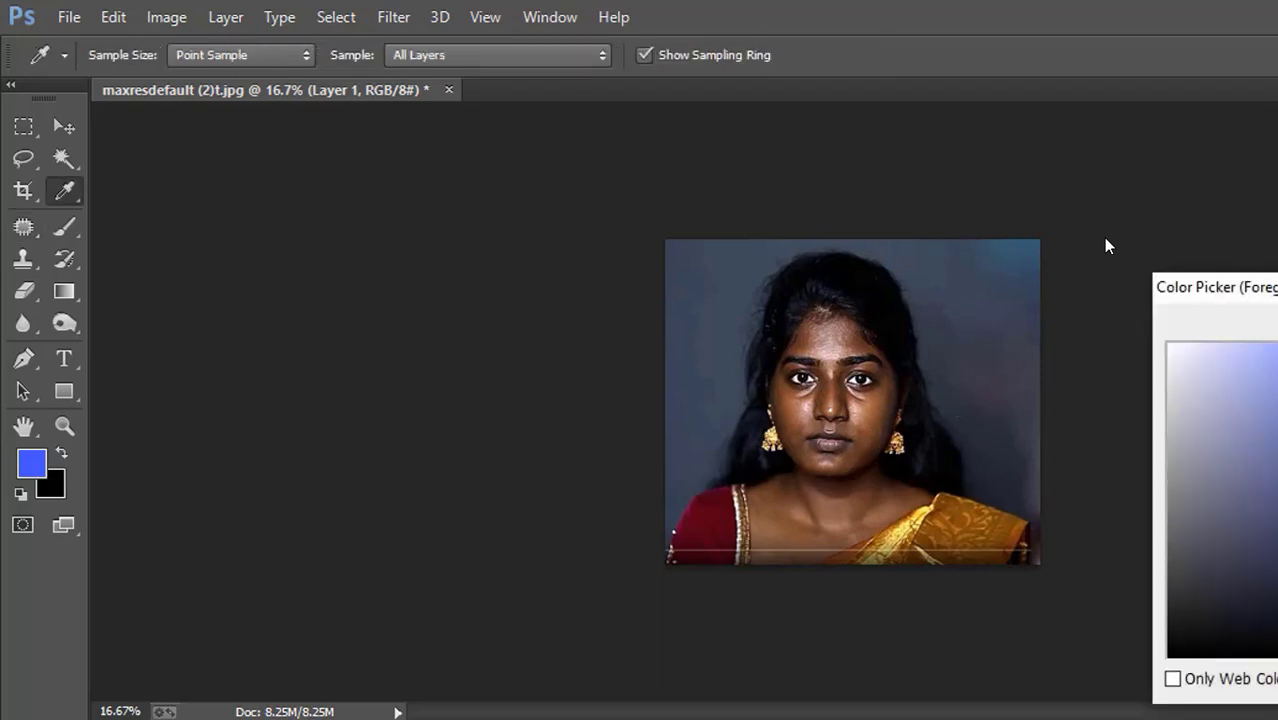
pyautogui.click(1107, 245)
pyautogui.press('Escape')
pyautogui.press('j')
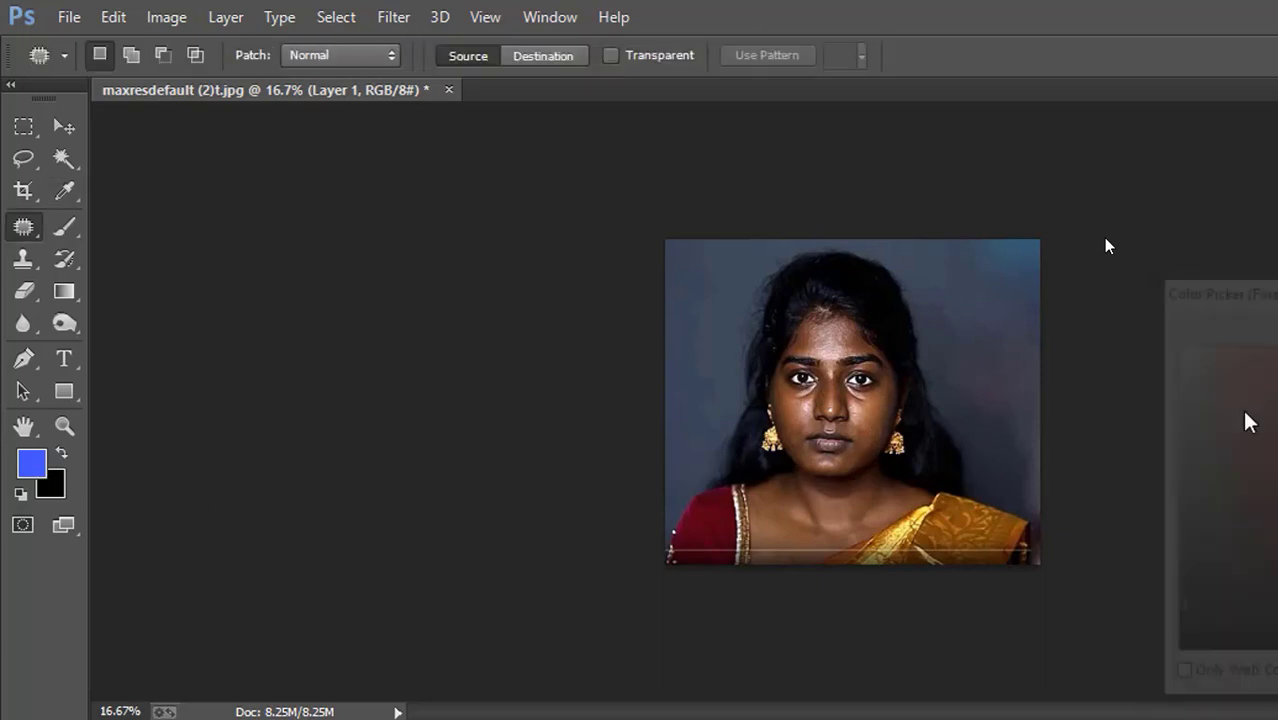
# - Set the foreground color to white and the Brush tool's size to 64 px
pyautogui.press('d')
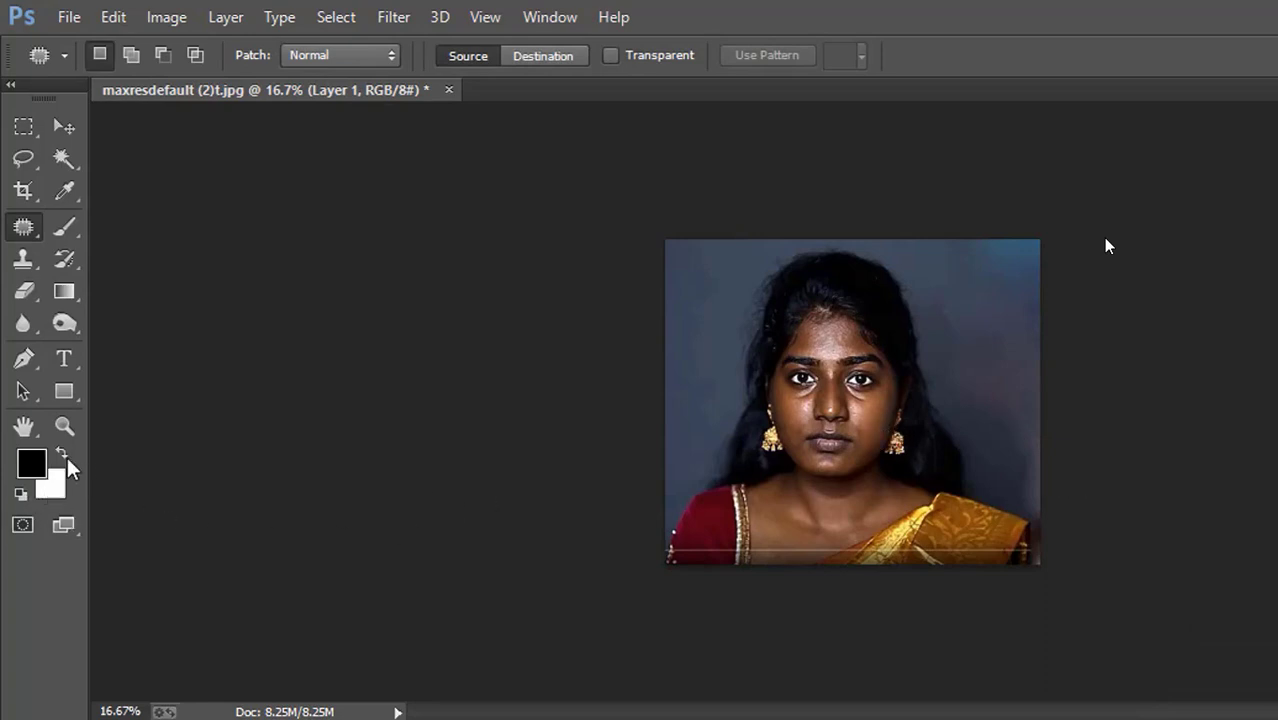
pyautogui.click(62, 454)
pyautogui.click(64, 228)
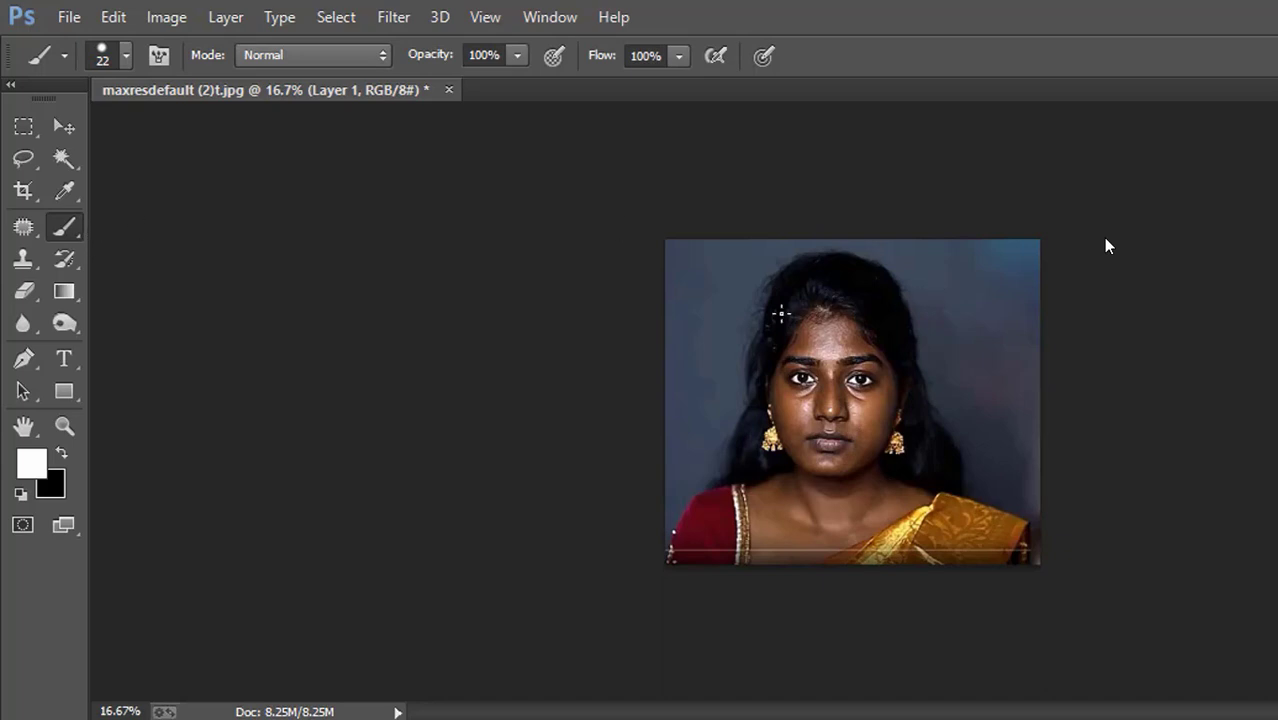
pyautogui.click(127, 60)
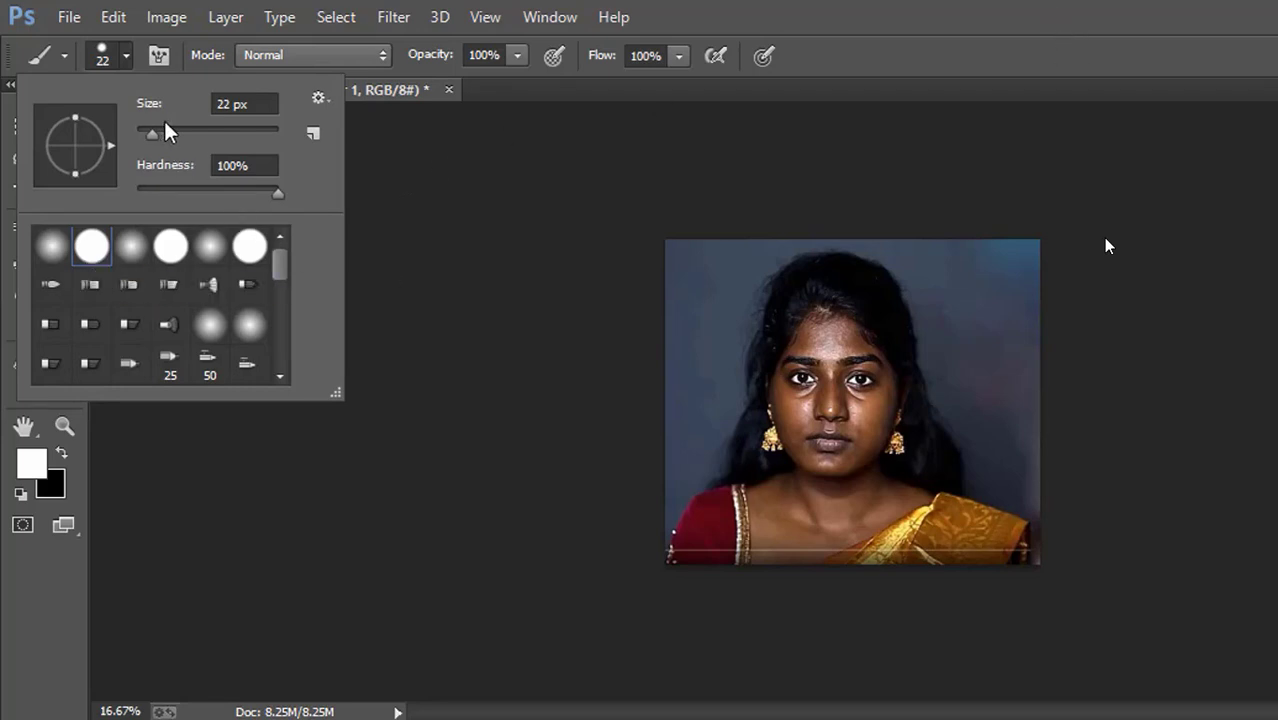
pyautogui.moveTo(167, 132); pyautogui.dragTo(181, 133)
pyautogui.press('Return')
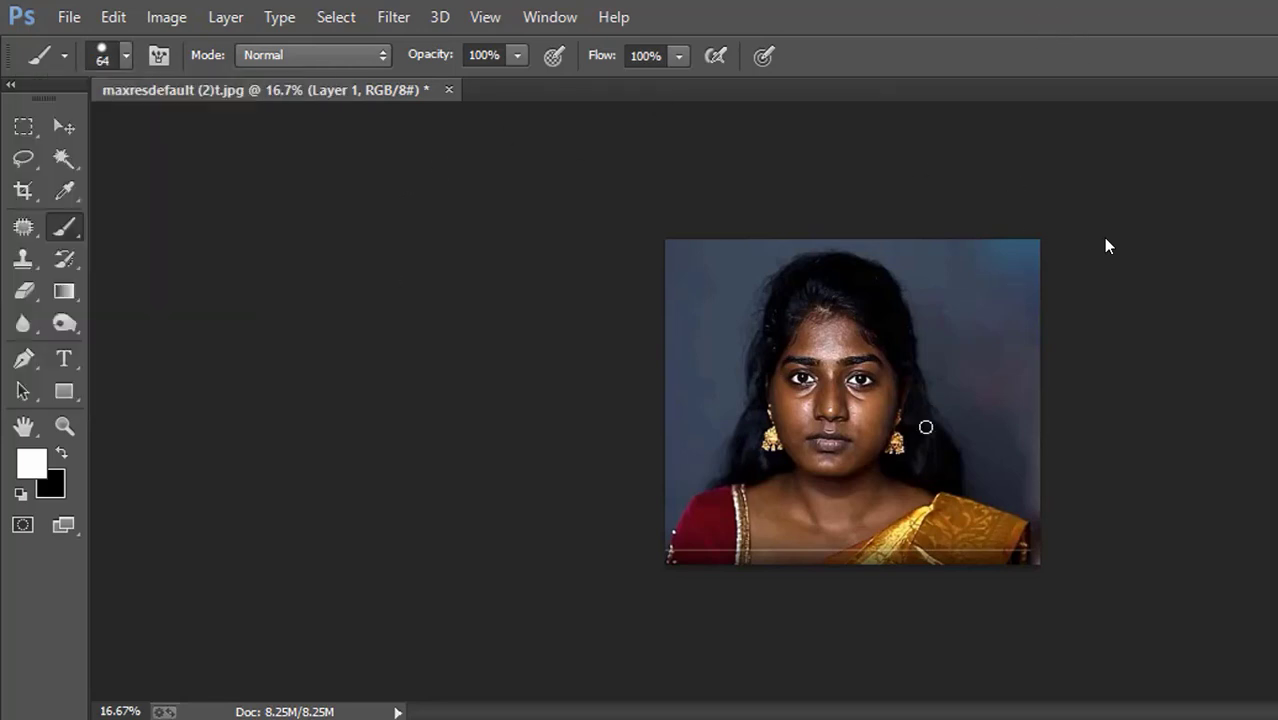
# - Paint a white outline around the woman's face on Layer 1, from the hairline down to the chin
pyautogui.hotkey('ctrl', '+')
pyautogui.hotkey('ctrl', '+')
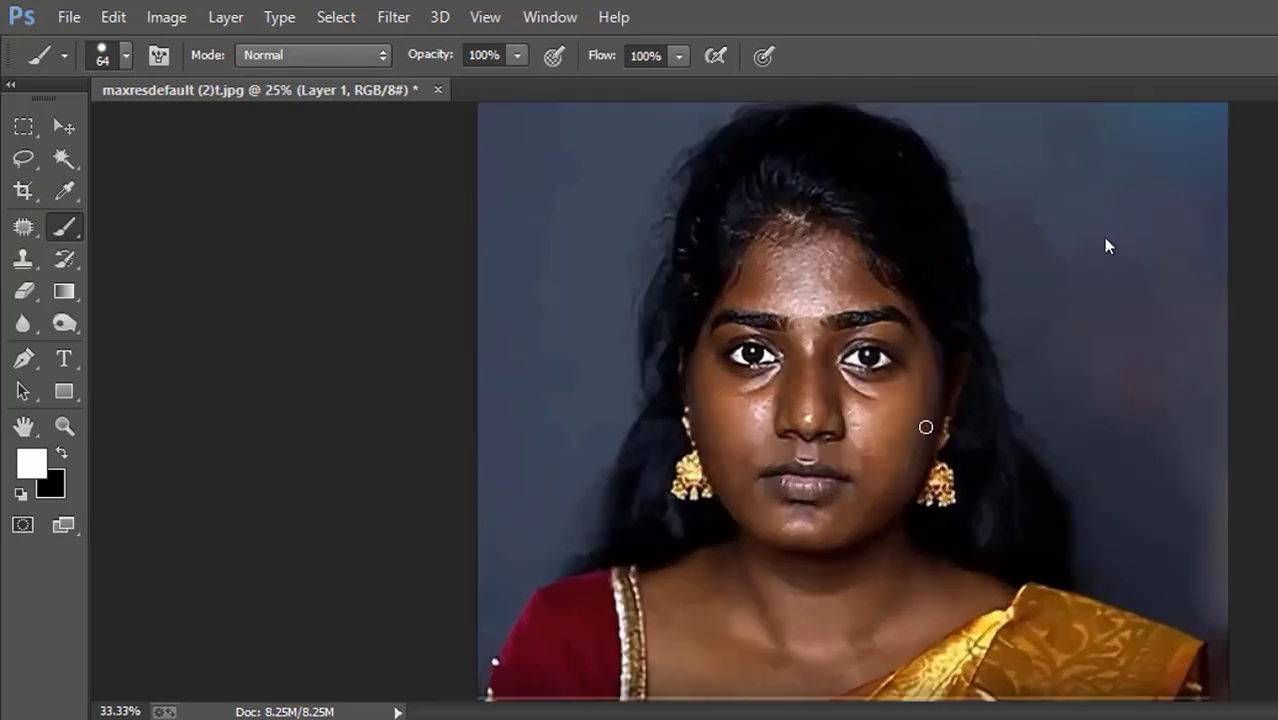
pyautogui.hotkey('ctrl', '+')
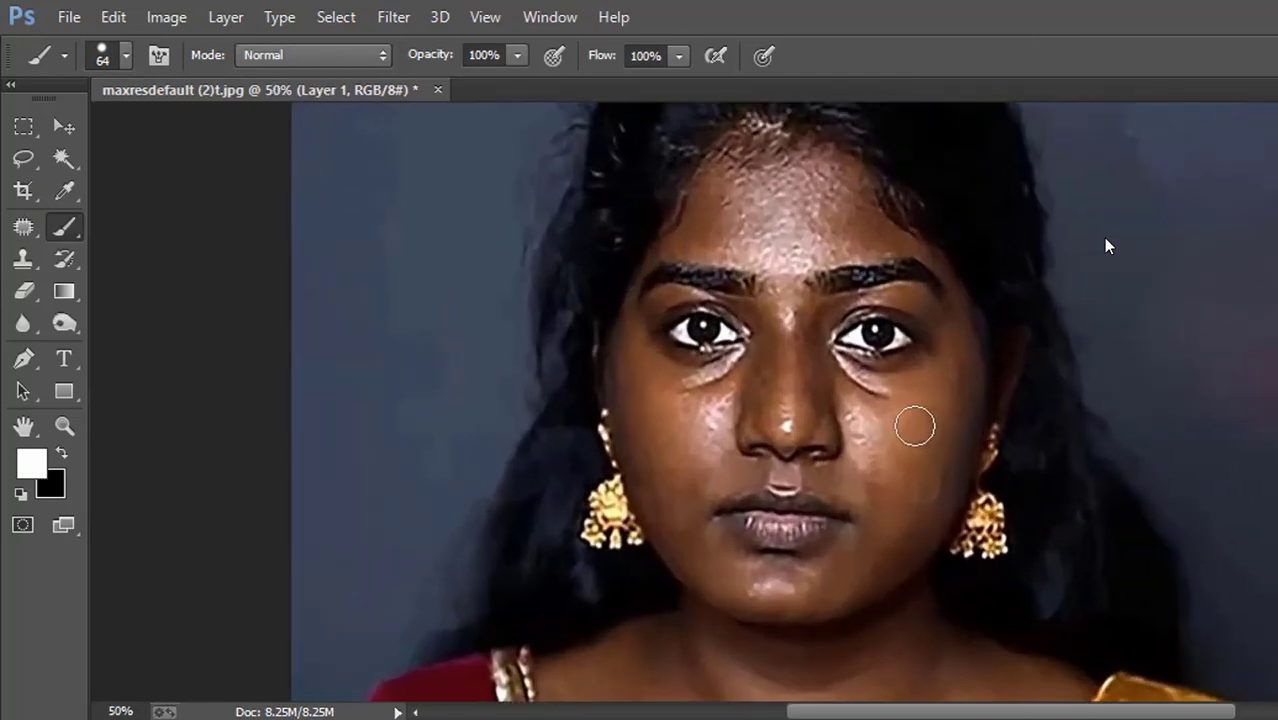
pyautogui.scroll(2, 913, 422)
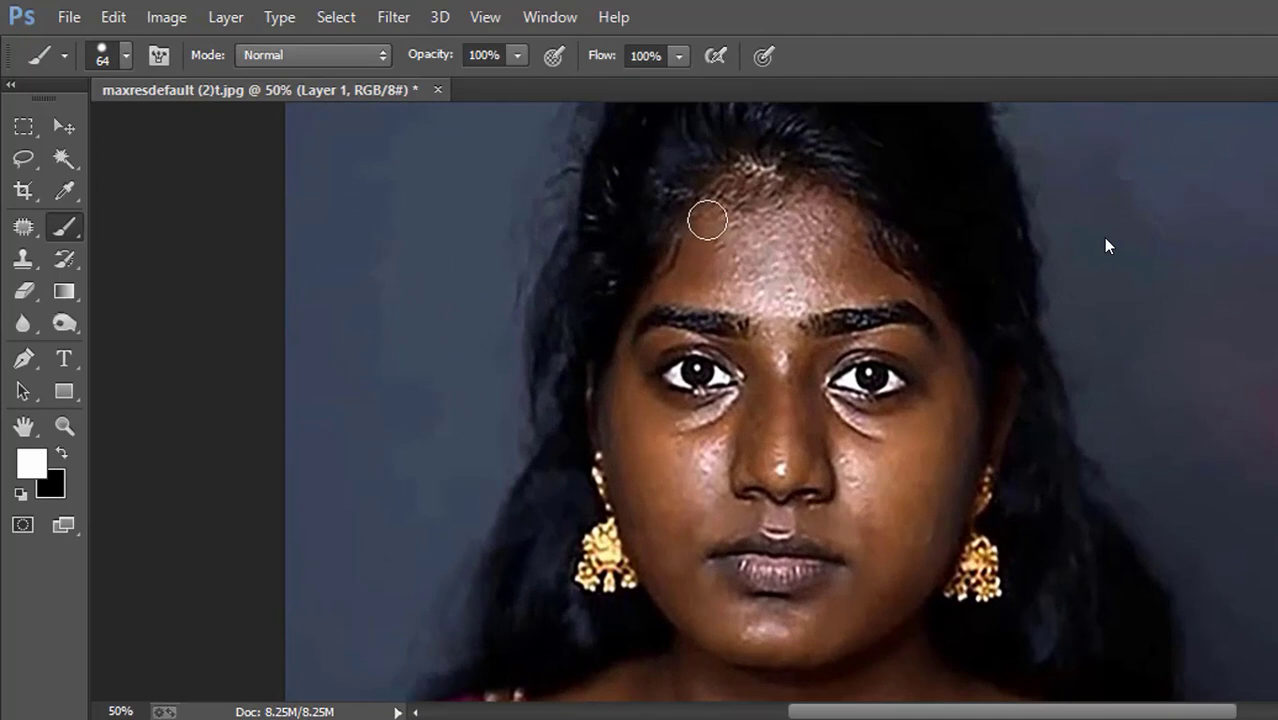
pyautogui.moveTo(705, 217); pyautogui.dragTo(643, 326)
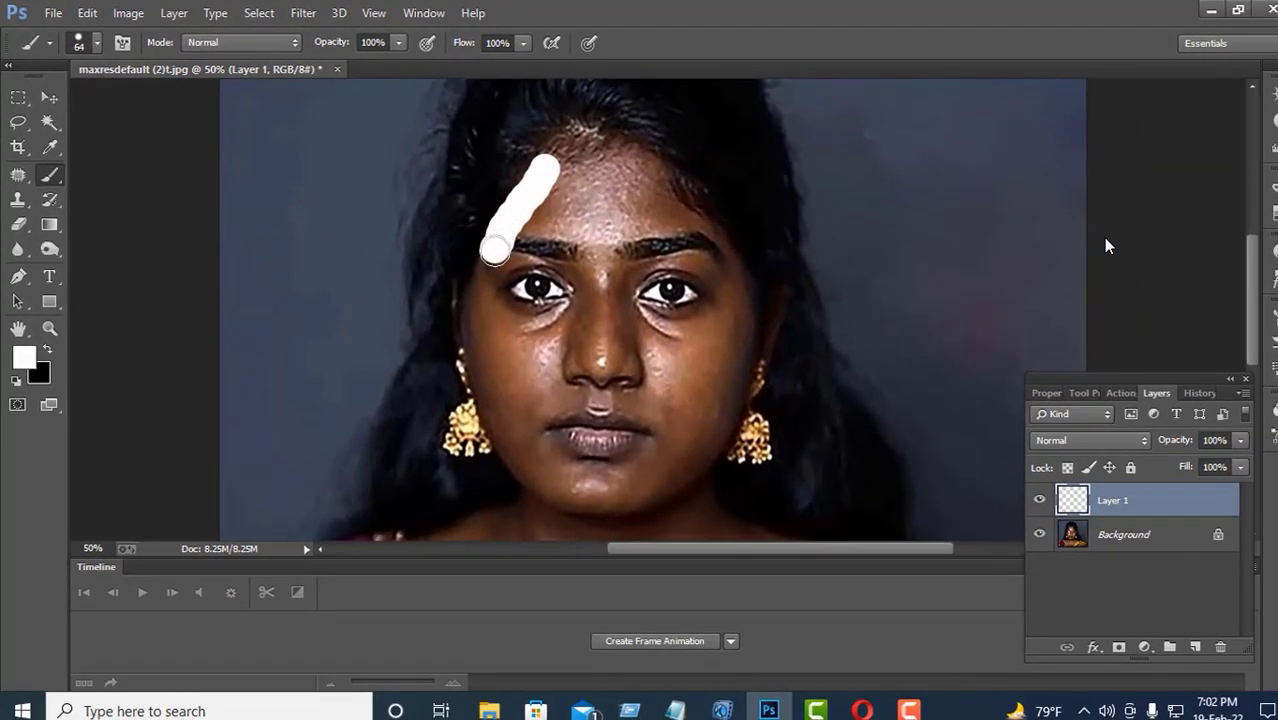
pyautogui.moveTo(495, 252)
pyautogui.mouseDown()
pyautogui.moveTo(471, 318)
pyautogui.moveTo(479, 380)
pyautogui.moveTo(544, 501)
pyautogui.moveTo(641, 511)
pyautogui.moveTo(683, 489)
pyautogui.moveTo(732, 432)
pyautogui.moveTo(748, 359)
pyautogui.moveTo(727, 253)
pyautogui.moveTo(648, 167)
pyautogui.moveTo(594, 141)
pyautogui.moveTo(543, 160)
pyautogui.mouseUp()
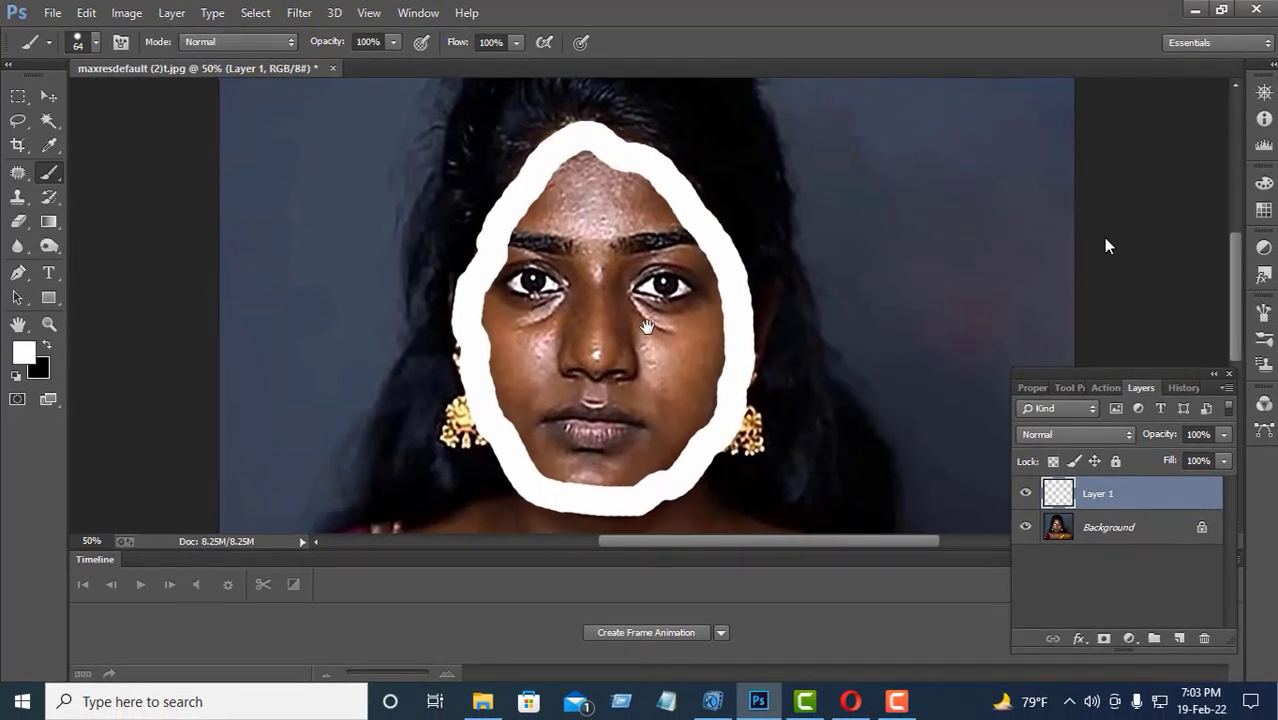
# - Cover the face, neck and upper chest skin with white on Layer 1, enlarging the brush to 135 px
pyautogui.moveTo(645, 334); pyautogui.dragTo(672, 169)
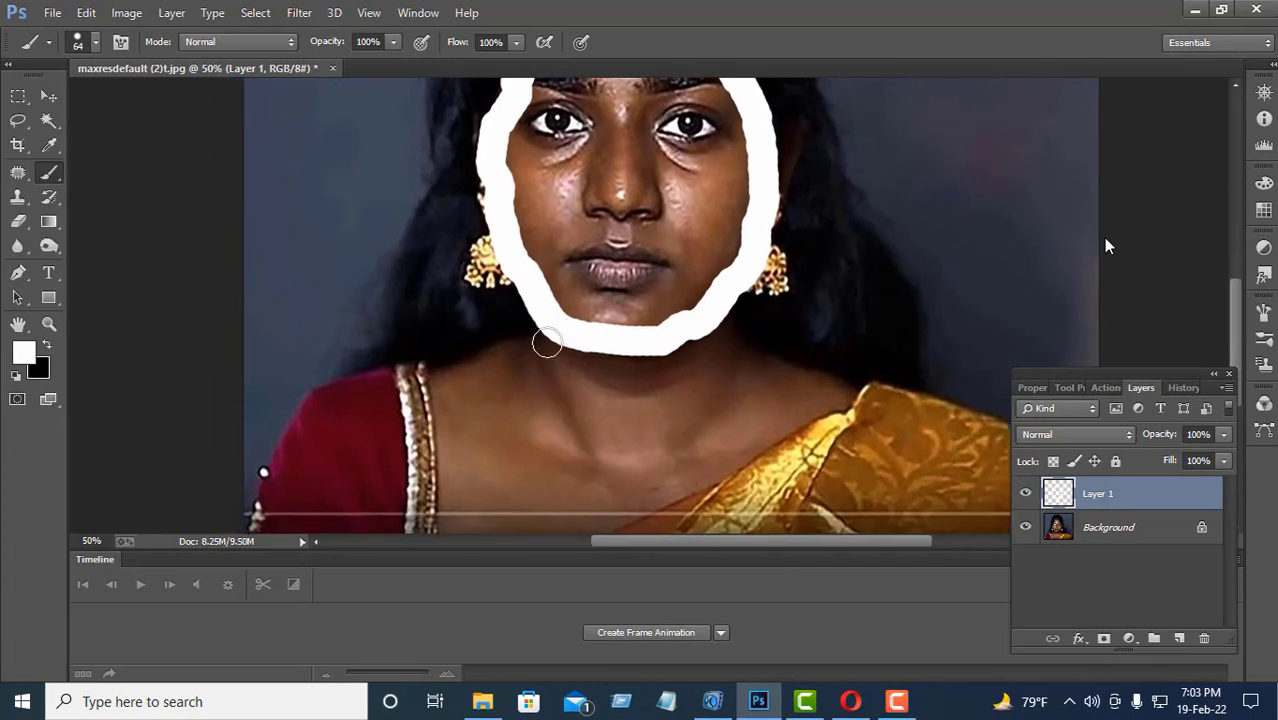
pyautogui.moveTo(547, 343)
pyautogui.mouseDown()
pyautogui.moveTo(439, 390)
pyautogui.moveTo(446, 520)
pyautogui.moveTo(584, 528)
pyautogui.moveTo(839, 400)
pyautogui.moveTo(751, 355)
pyautogui.moveTo(723, 323)
pyautogui.moveTo(678, 344)
pyautogui.moveTo(548, 358)
pyautogui.moveTo(458, 414)
pyautogui.moveTo(448, 448)
pyautogui.moveTo(461, 503)
pyautogui.moveTo(534, 509)
pyautogui.moveTo(640, 485)
pyautogui.moveTo(709, 457)
pyautogui.moveTo(783, 401)
pyautogui.moveTo(745, 365)
pyautogui.moveTo(671, 370)
pyautogui.mouseUp()
pyautogui.rightClick(671, 370)
pyautogui.press('Return')
pyautogui.moveTo(616, 410)
pyautogui.mouseDown()
pyautogui.moveTo(699, 387)
pyautogui.moveTo(777, 403)
pyautogui.moveTo(557, 478)
pyautogui.moveTo(517, 483)
pyautogui.moveTo(475, 455)
pyautogui.moveTo(517, 405)
pyautogui.moveTo(599, 375)
pyautogui.moveTo(659, 374)
pyautogui.moveTo(565, 412)
pyautogui.moveTo(546, 450)
pyautogui.moveTo(632, 496)
pyautogui.moveTo(527, 460)
pyautogui.moveTo(495, 427)
pyautogui.moveTo(466, 325)
pyautogui.moveTo(520, 180)
pyautogui.moveTo(572, 181)
pyautogui.moveTo(653, 268)
pyautogui.moveTo(672, 397)
pyautogui.moveTo(642, 440)
pyautogui.moveTo(598, 447)
pyautogui.moveTo(549, 413)
pyautogui.moveTo(514, 352)
pyautogui.moveTo(508, 290)
pyautogui.moveTo(530, 241)
pyautogui.moveTo(561, 234)
pyautogui.moveTo(644, 318)
pyautogui.moveTo(664, 354)
pyautogui.moveTo(645, 383)
pyautogui.moveTo(538, 273)
pyautogui.moveTo(558, 364)
pyautogui.moveTo(623, 413)
pyautogui.mouseUp()
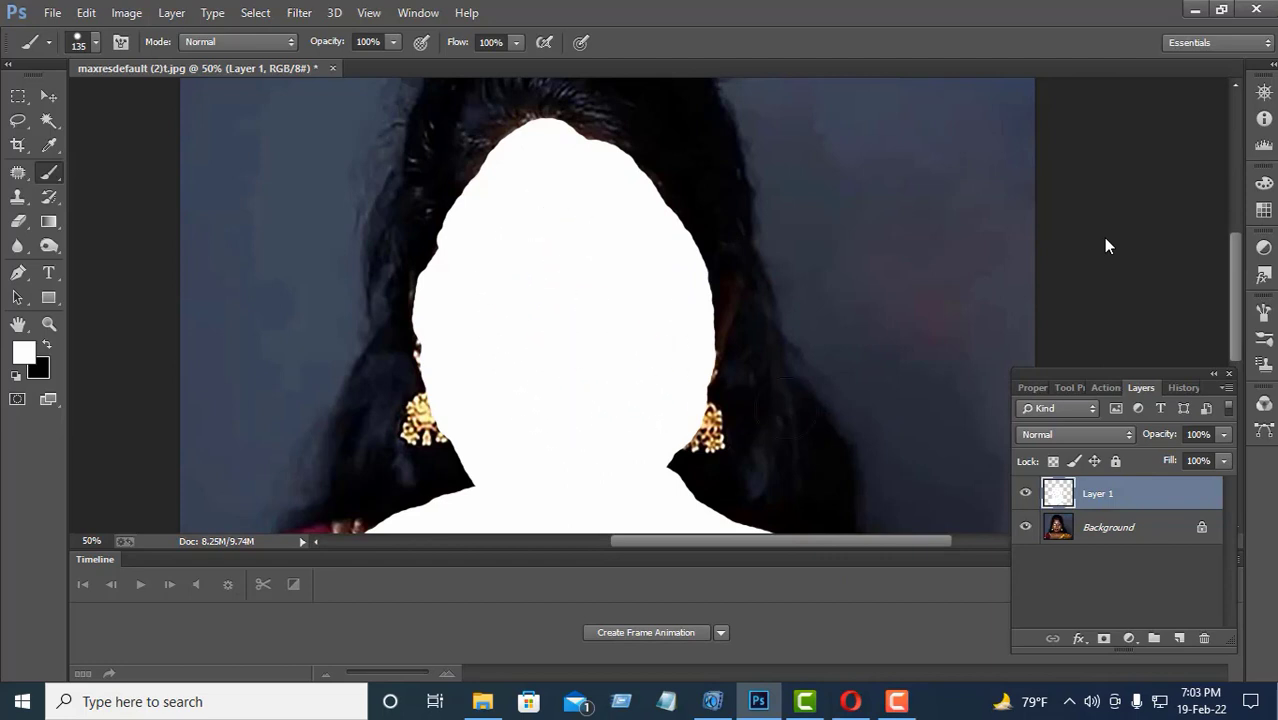
# - Try the Multiply and Soft Light blend modes on the white painted layer
pyautogui.hotkey('ctrl', '-')
pyautogui.hotkey('ctrl', '-')
pyautogui.hotkey('ctrl', '-')
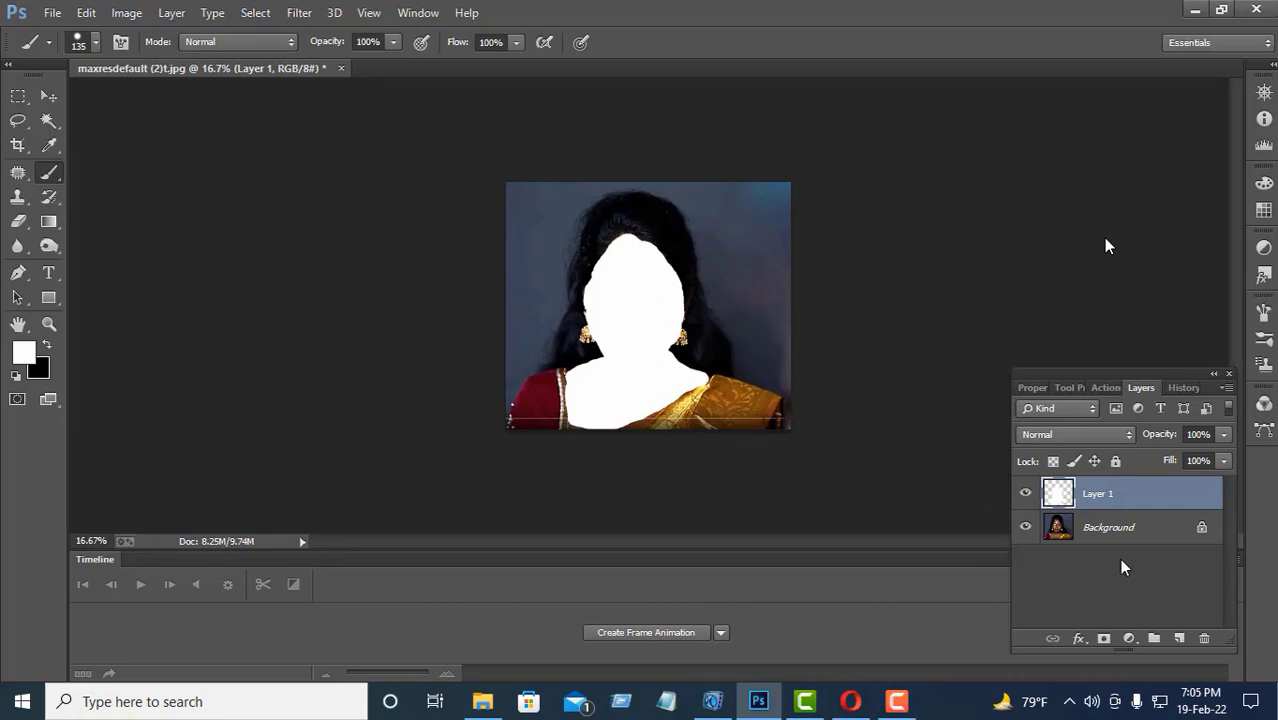
pyautogui.click(1128, 436)
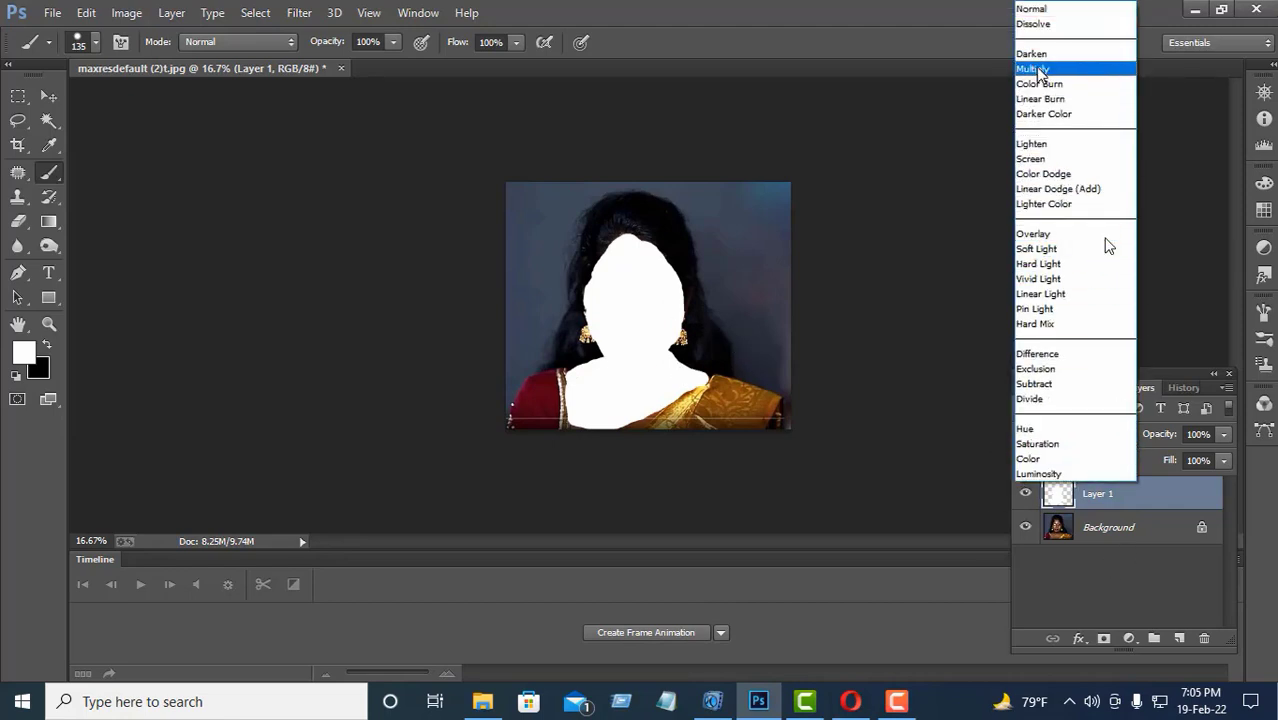
pyautogui.click(1033, 68)
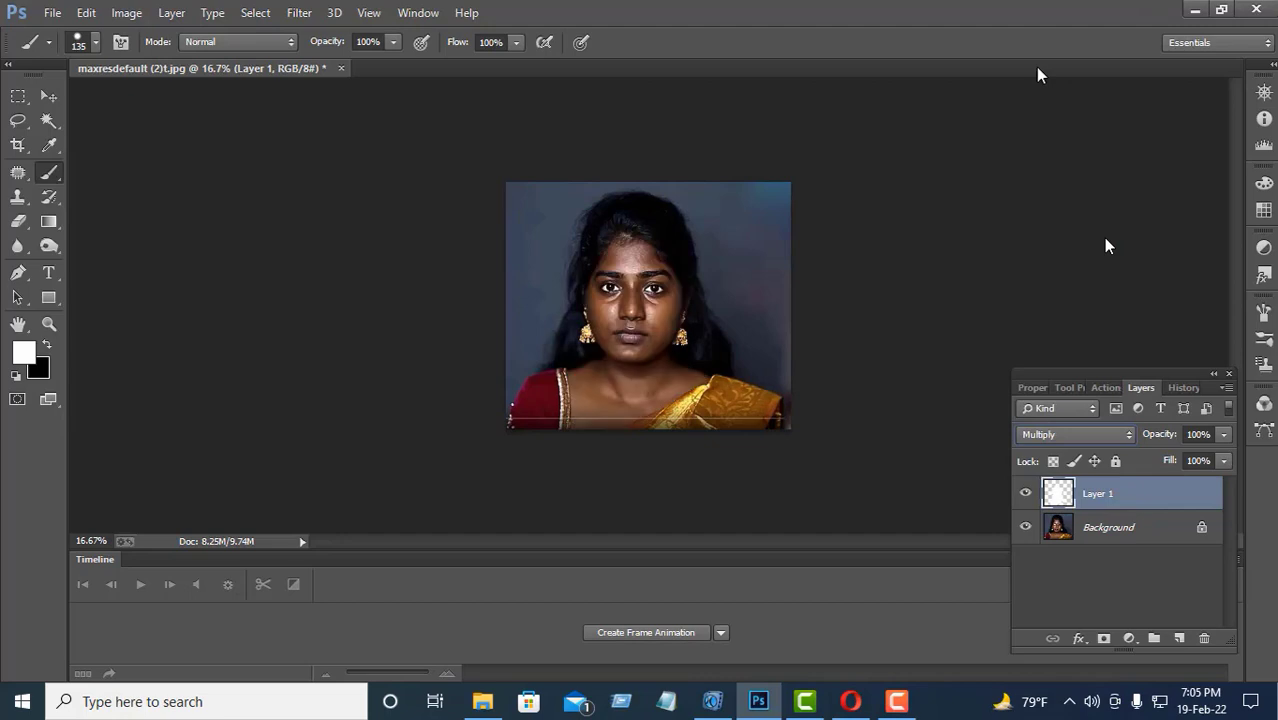
pyautogui.click(1128, 436)
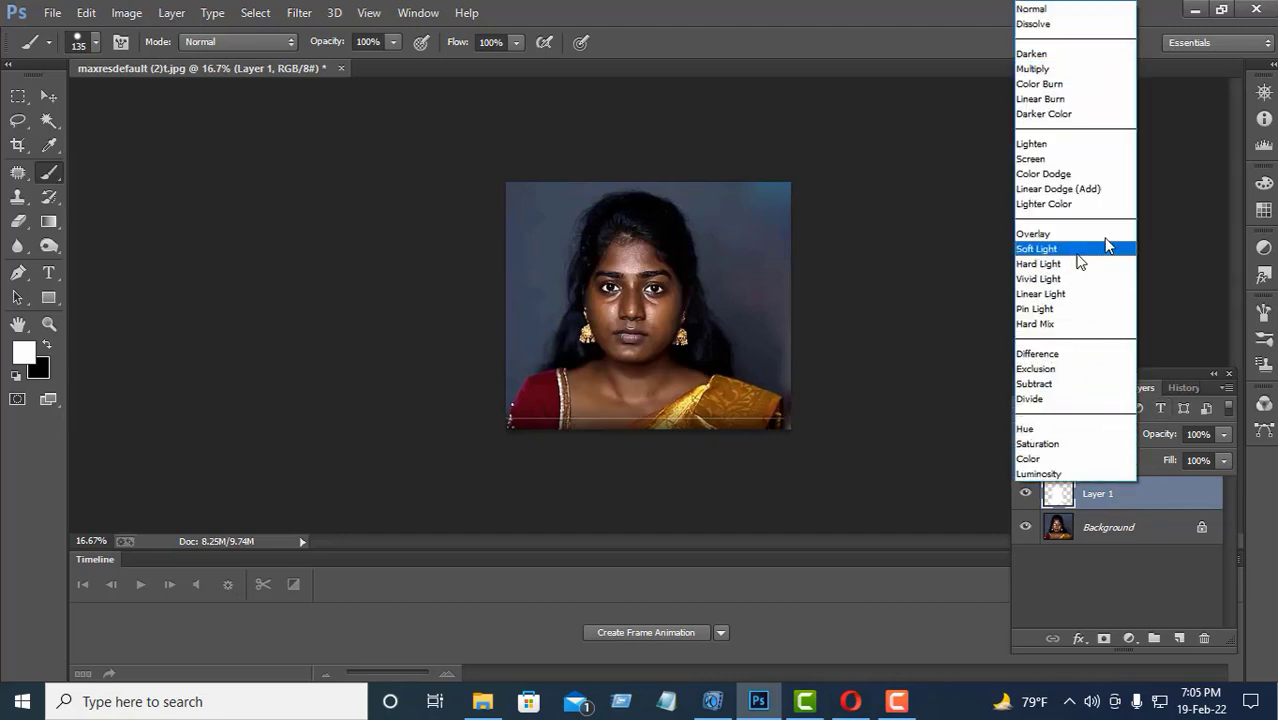
pyautogui.click(1076, 250)
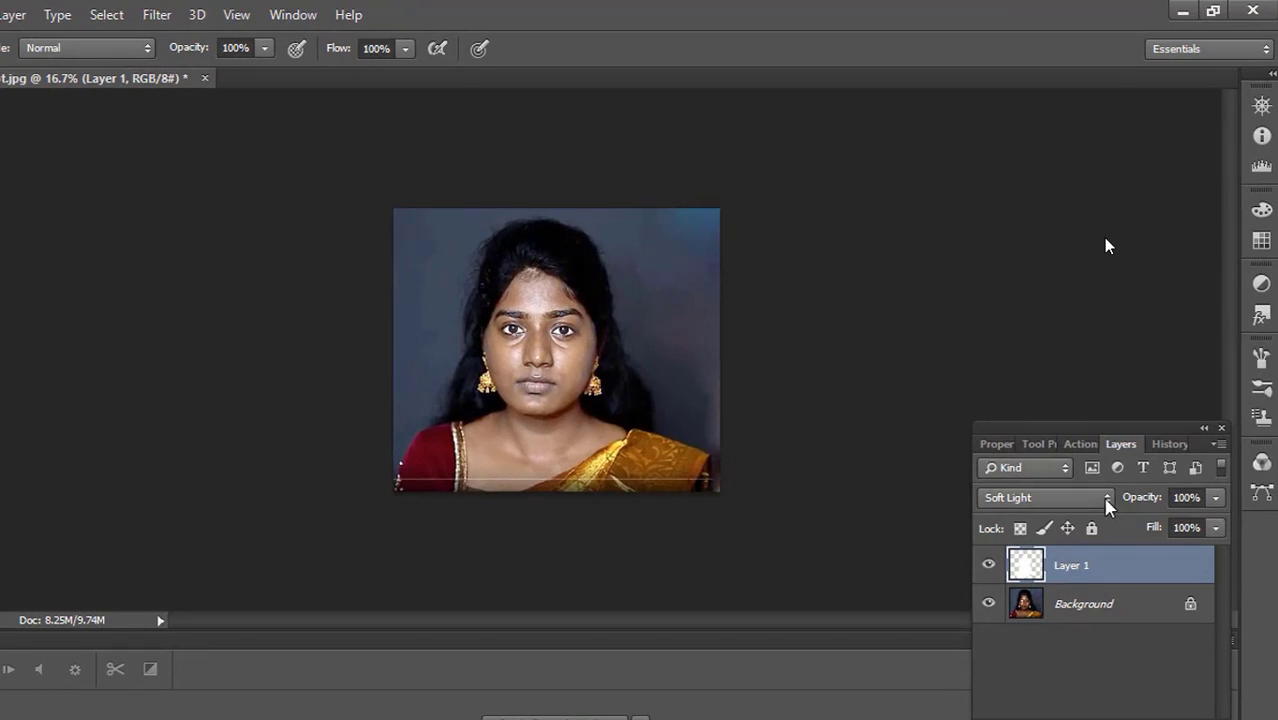
# - Try other blend modes on the painted layer, including Linear Dodge (Add), Screen, Hard Light and Vivid Light
pyautogui.click(1106, 499)
pyautogui.click(1016, 212)
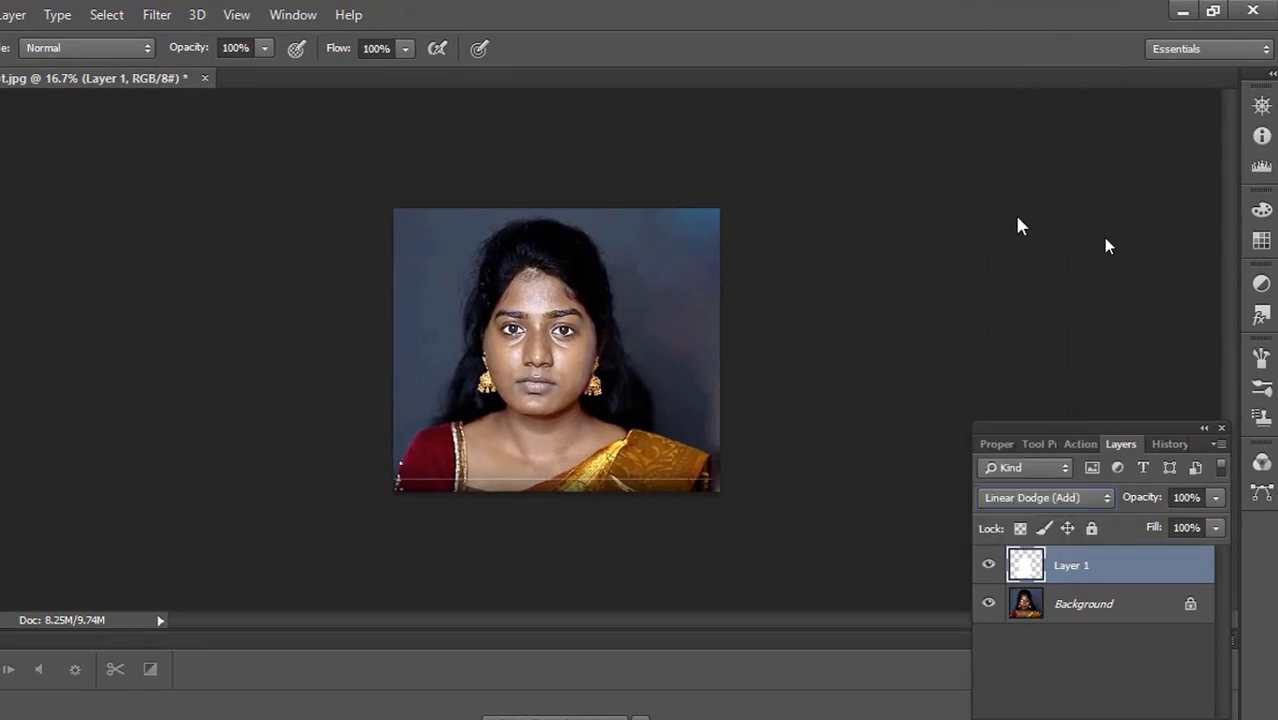
pyautogui.click(1104, 499)
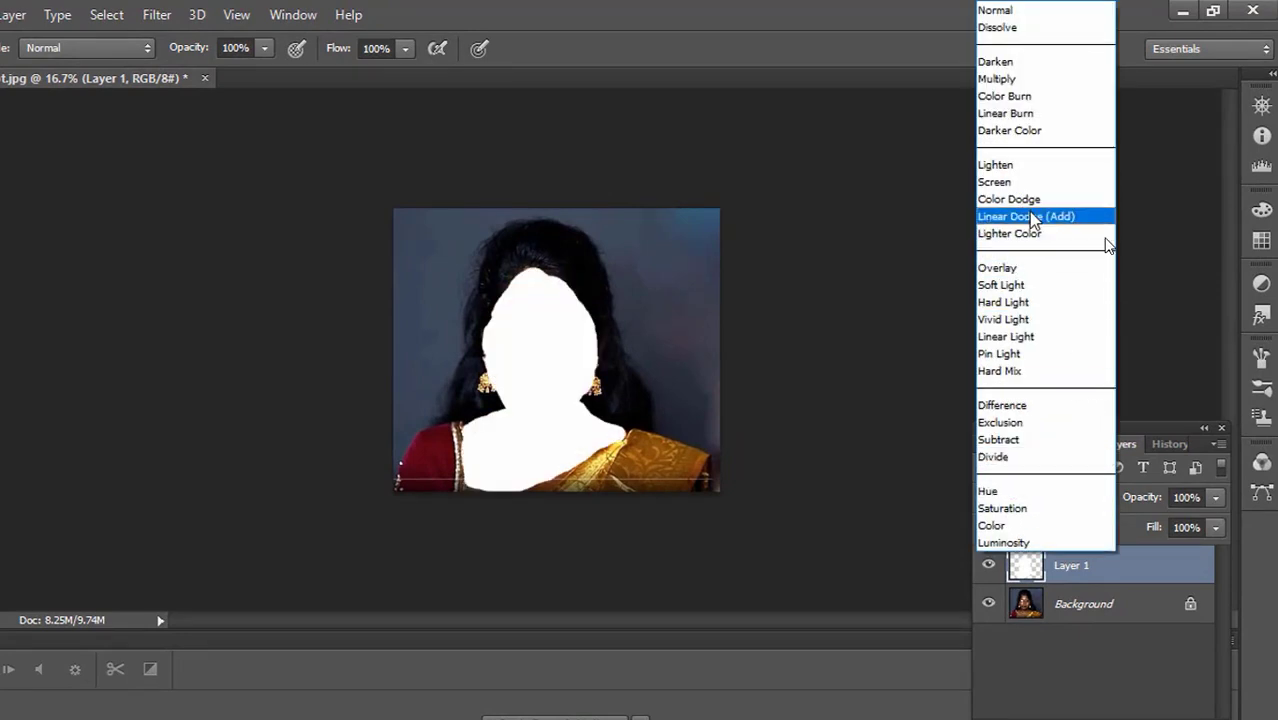
pyautogui.click(1016, 183)
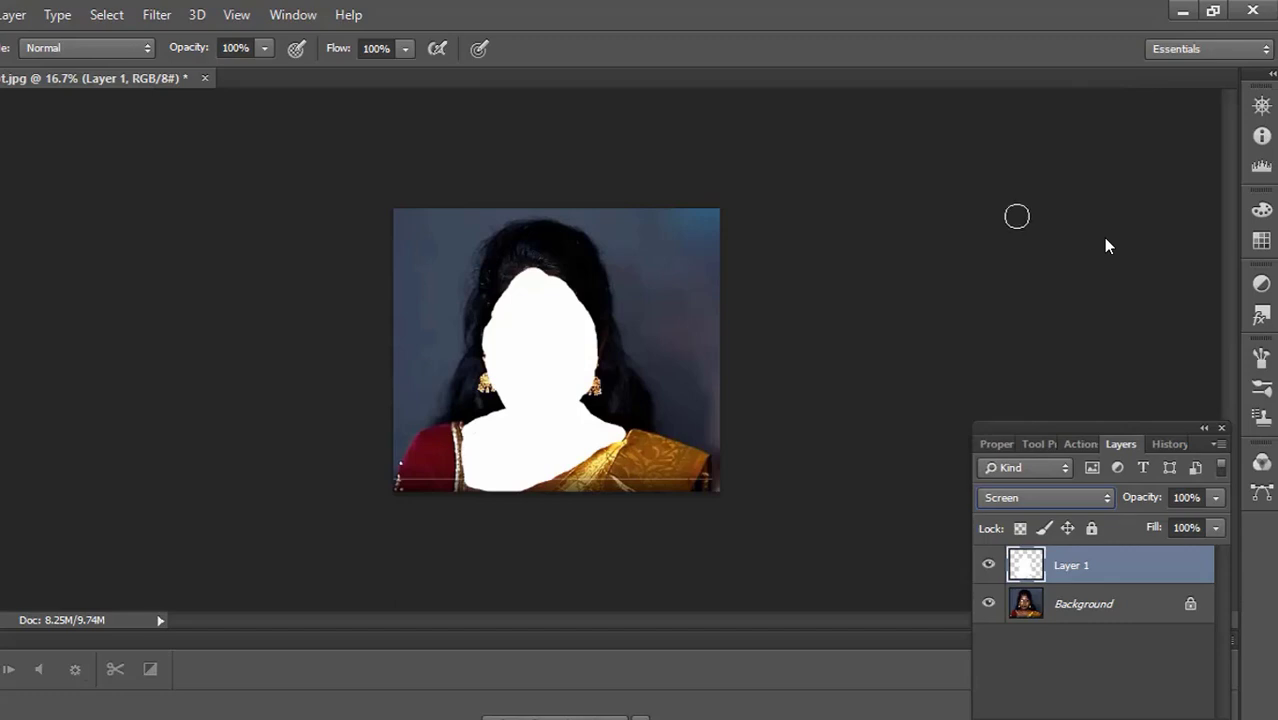
pyautogui.click(1113, 497)
pyautogui.click(1034, 327)
pyautogui.click(1105, 498)
pyautogui.click(1033, 308)
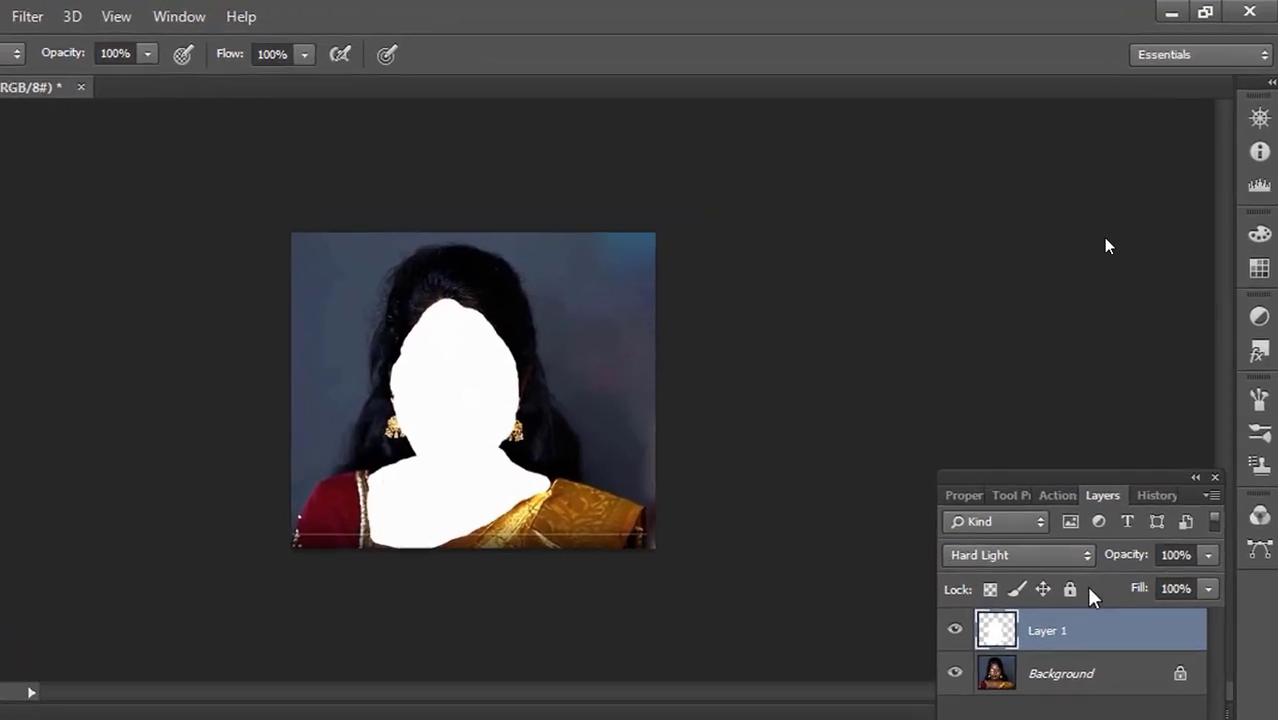
pyautogui.click(1085, 555)
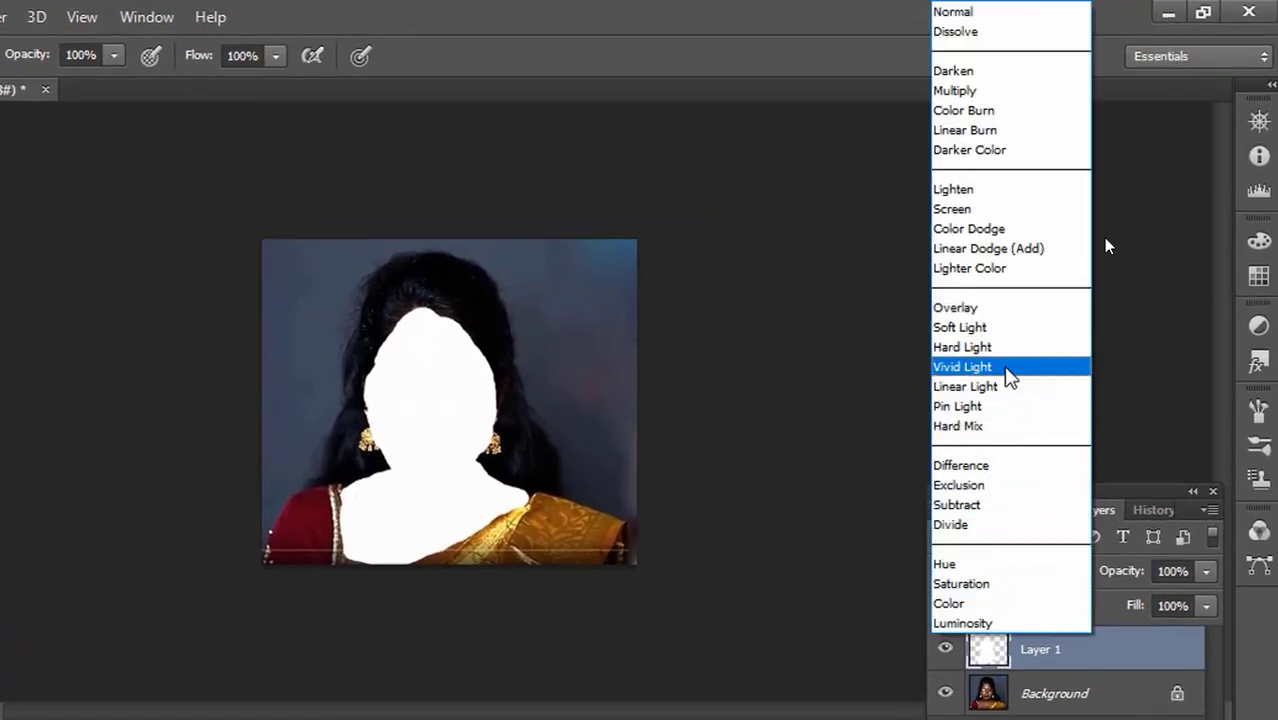
pyautogui.click(1010, 378)
# - Set Layer 1's blend mode to Soft Light and give the layer a single white layer mask
pyautogui.click(1062, 567)
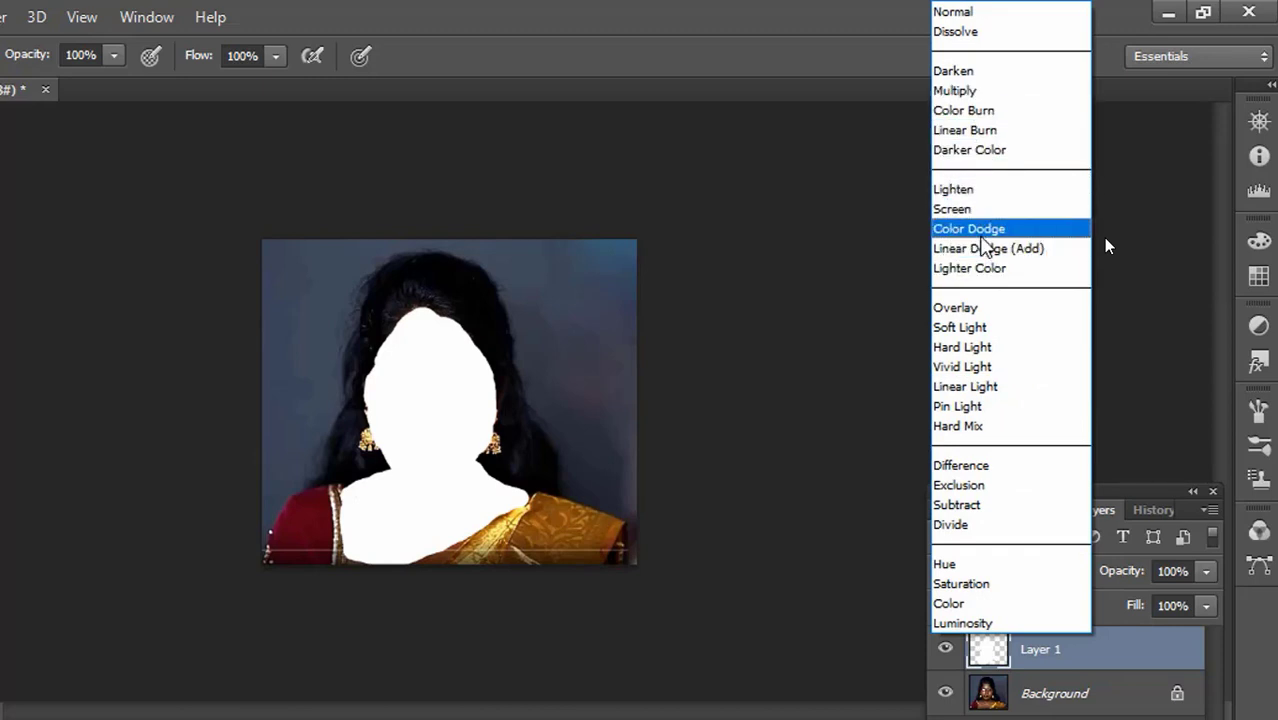
pyautogui.click(987, 326)
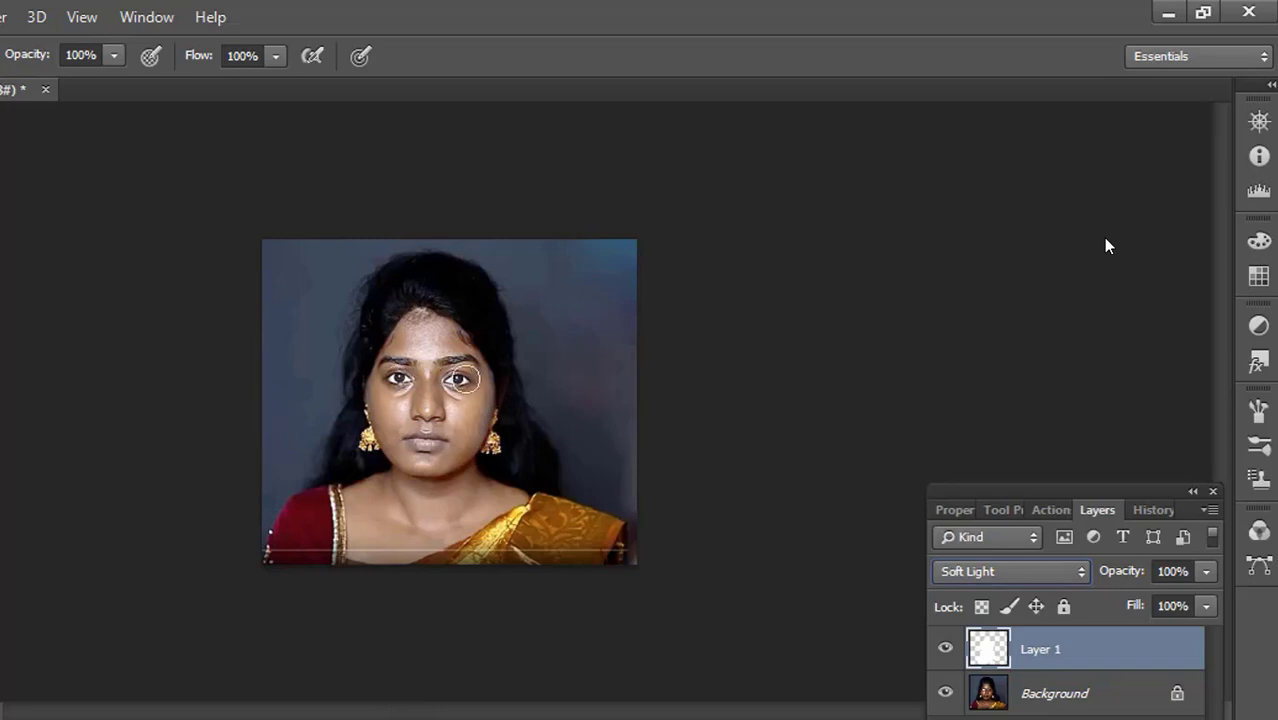
pyautogui.scroll(3, 461, 379)
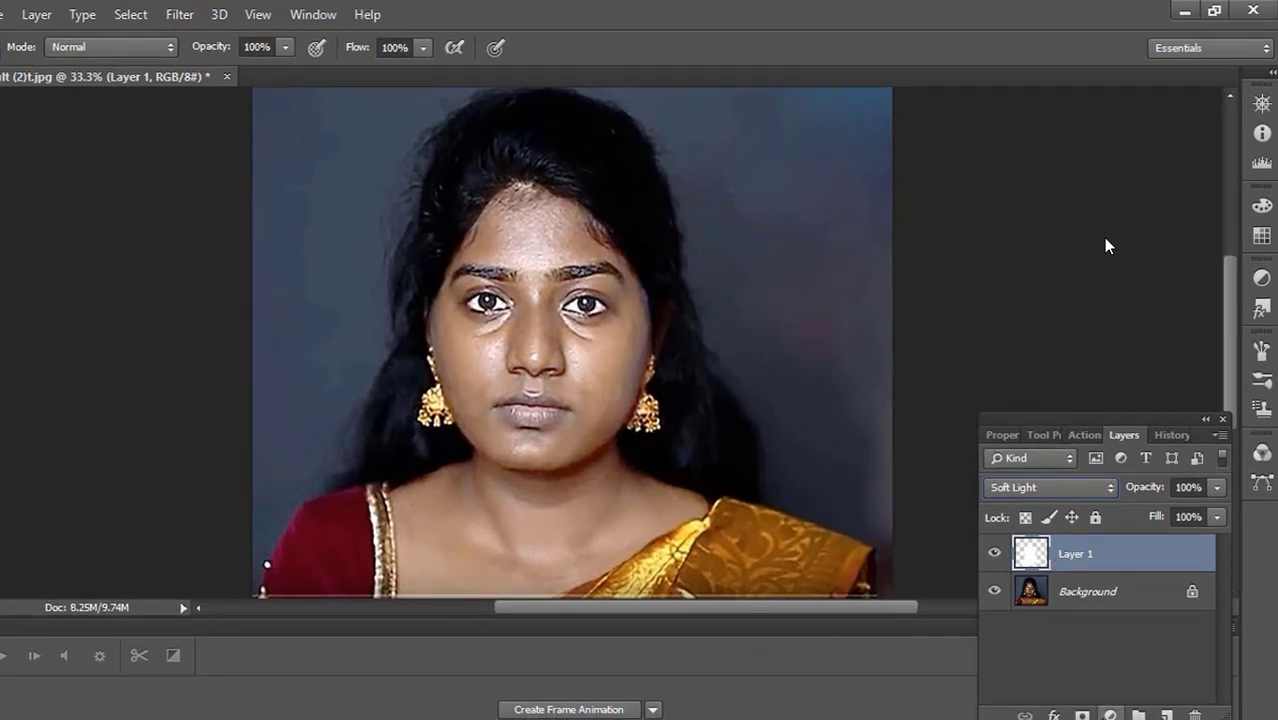
pyautogui.click(1082, 715)
pyautogui.click(1082, 715)
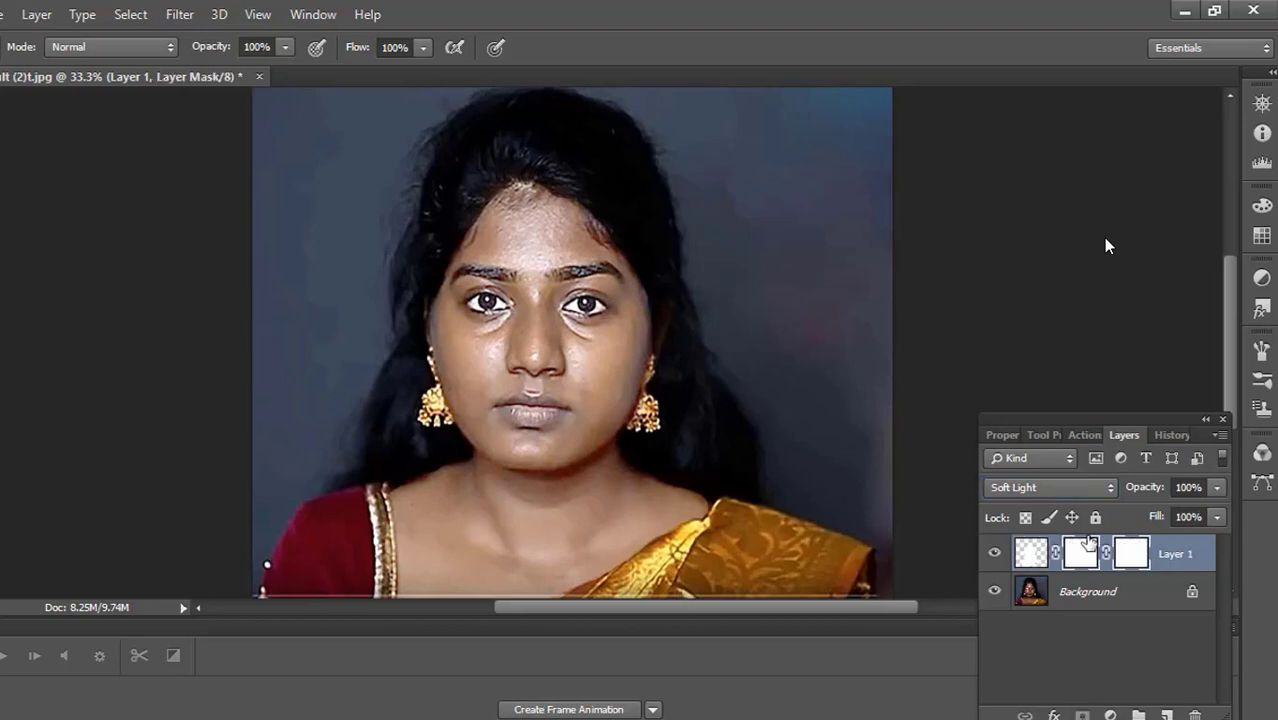
pyautogui.hotkey('ctrl', 'z')
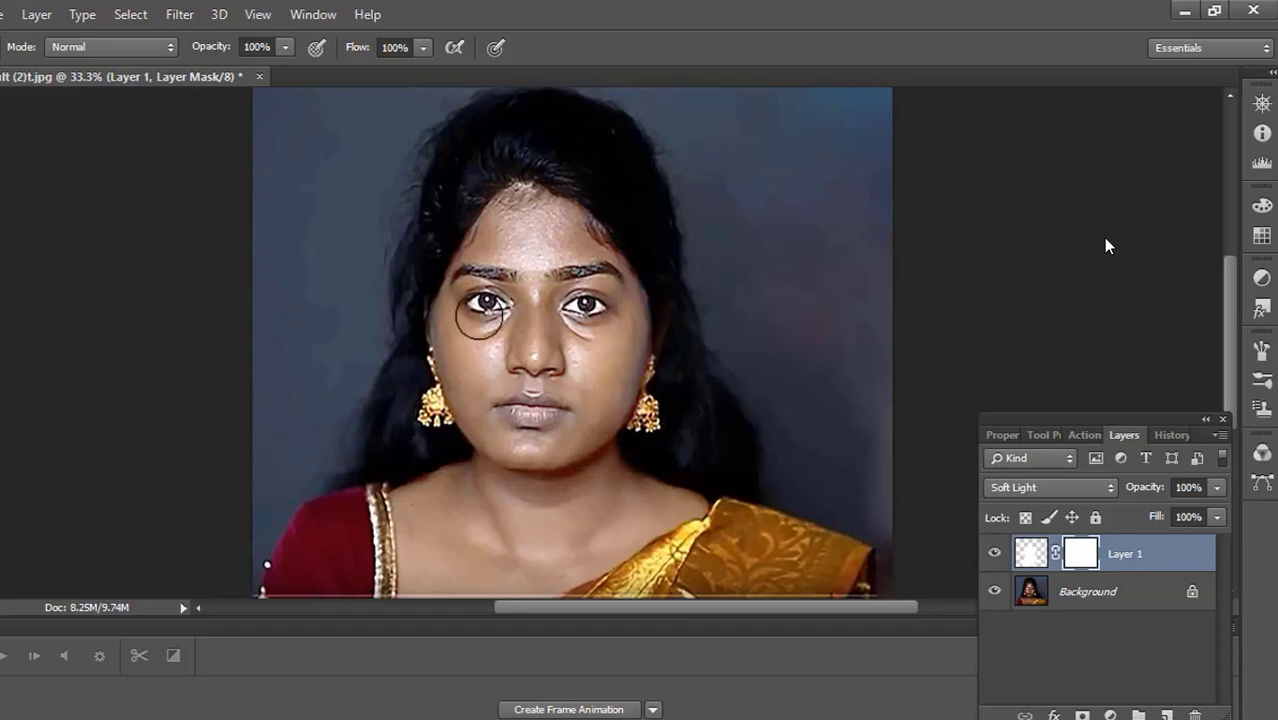
# - Try masking the eyebrow on the portrait's left side with a hard 38 px black brush
pyautogui.moveTo(487, 282); pyautogui.dragTo(453, 287)
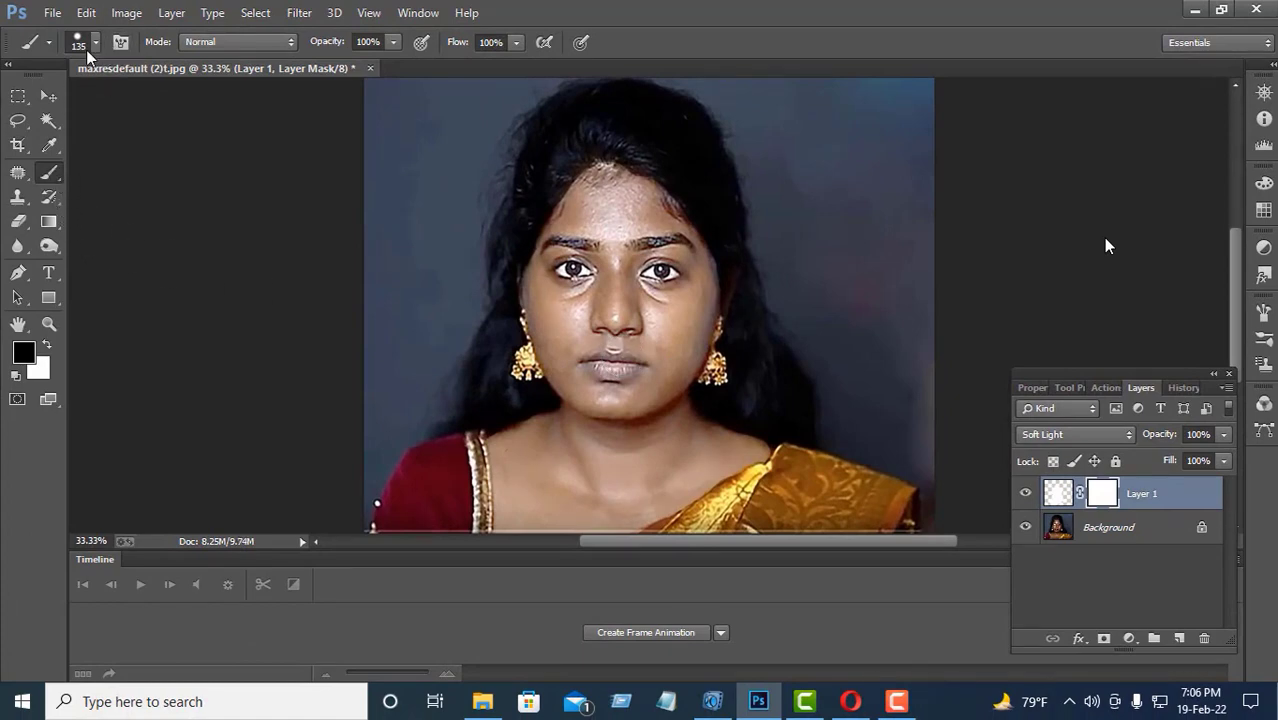
pyautogui.click(95, 43)
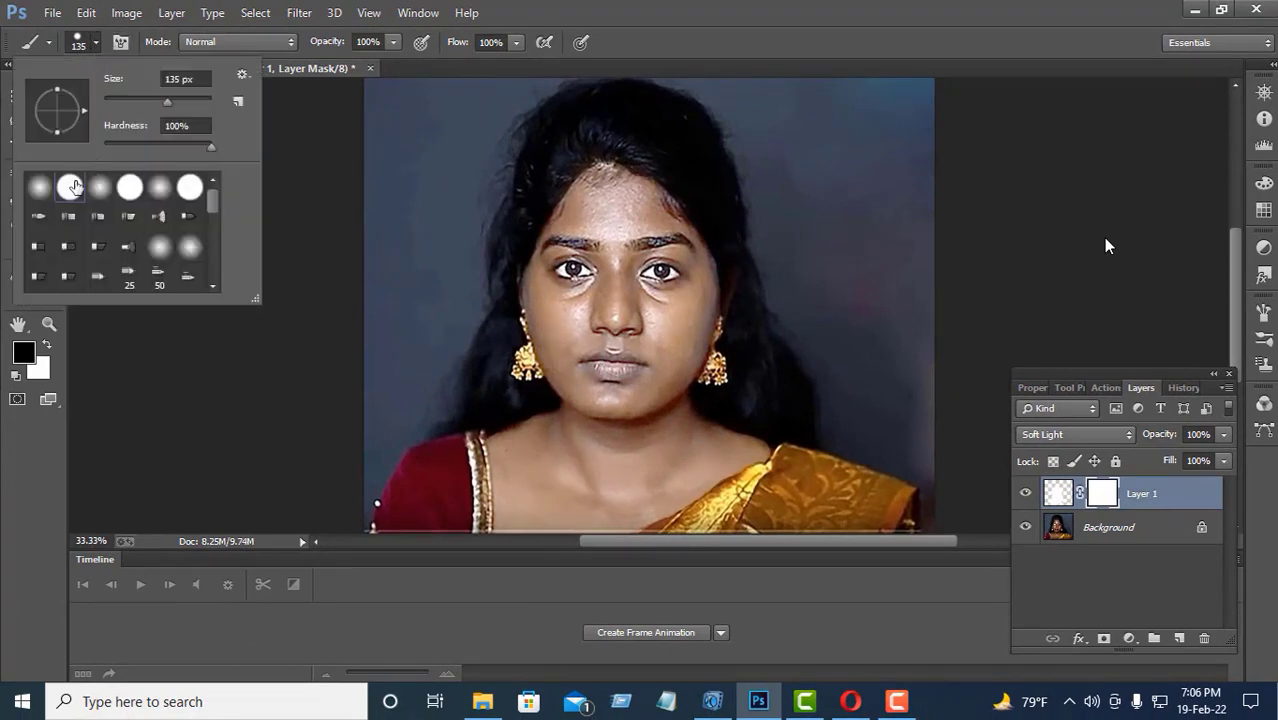
pyautogui.click(600, 10)
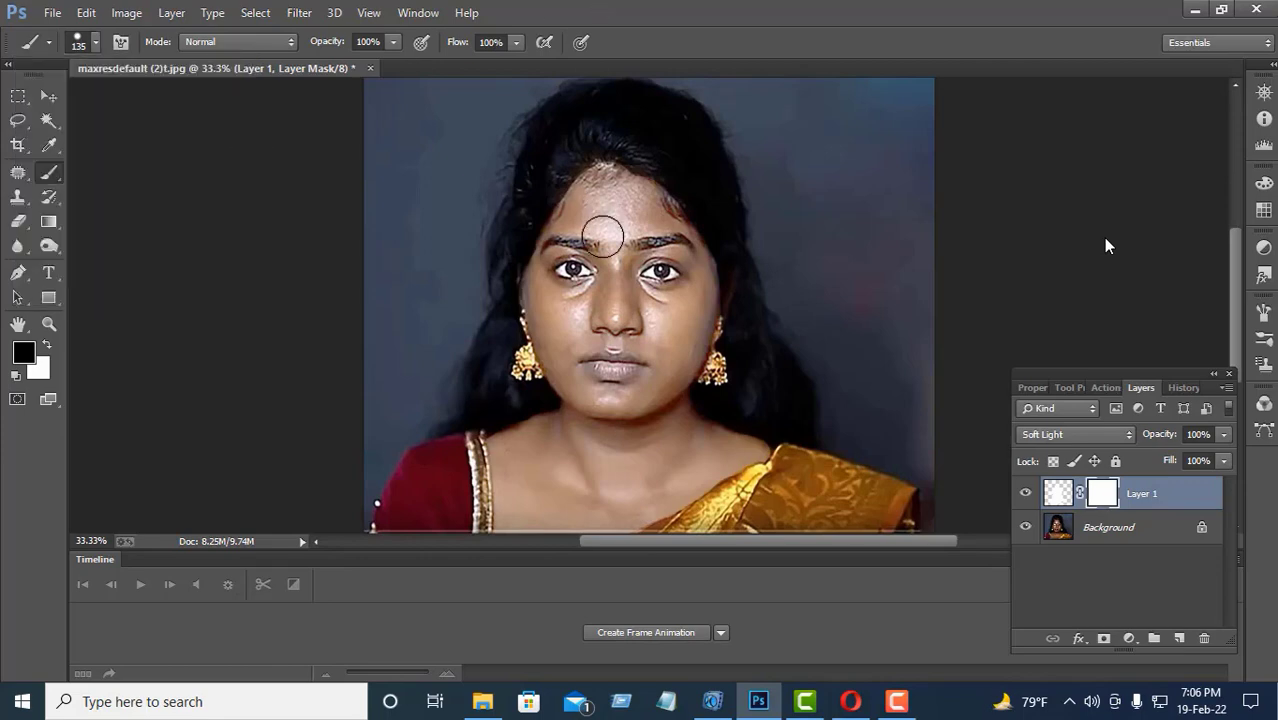
pyautogui.scroll(3, 602, 236)
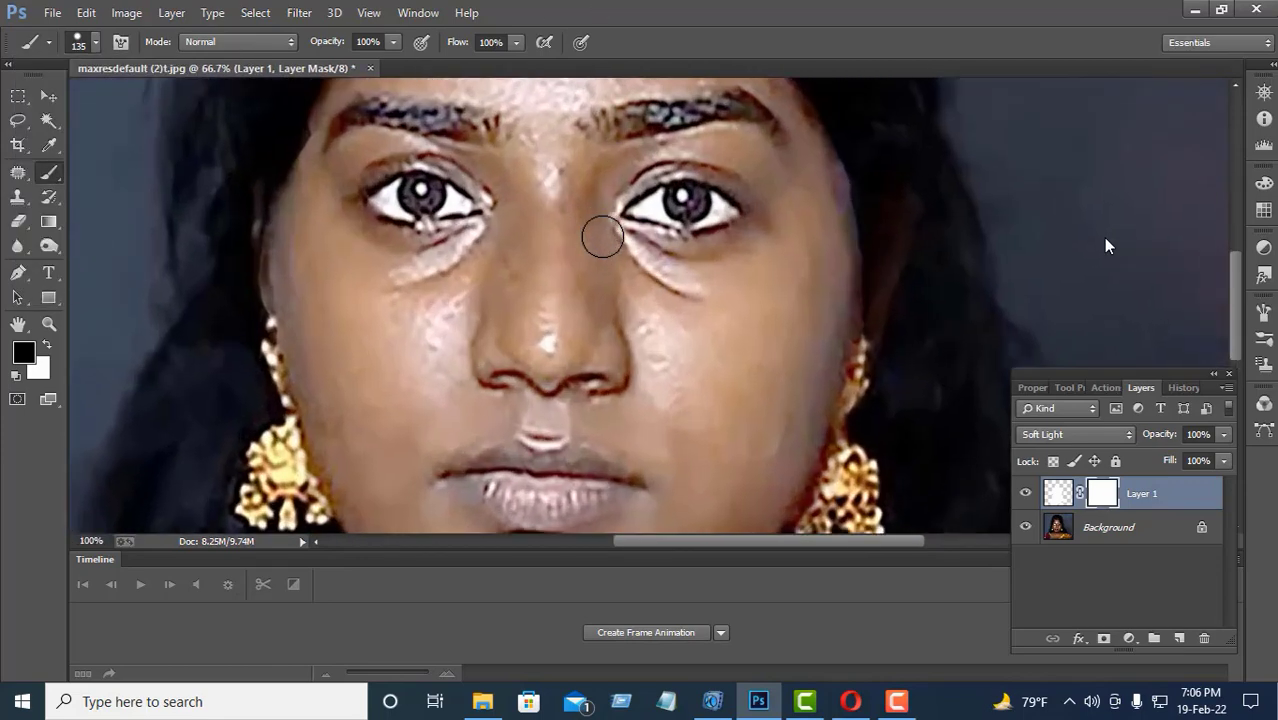
pyautogui.scroll(3, 608, 226)
pyautogui.rightClick(542, 343)
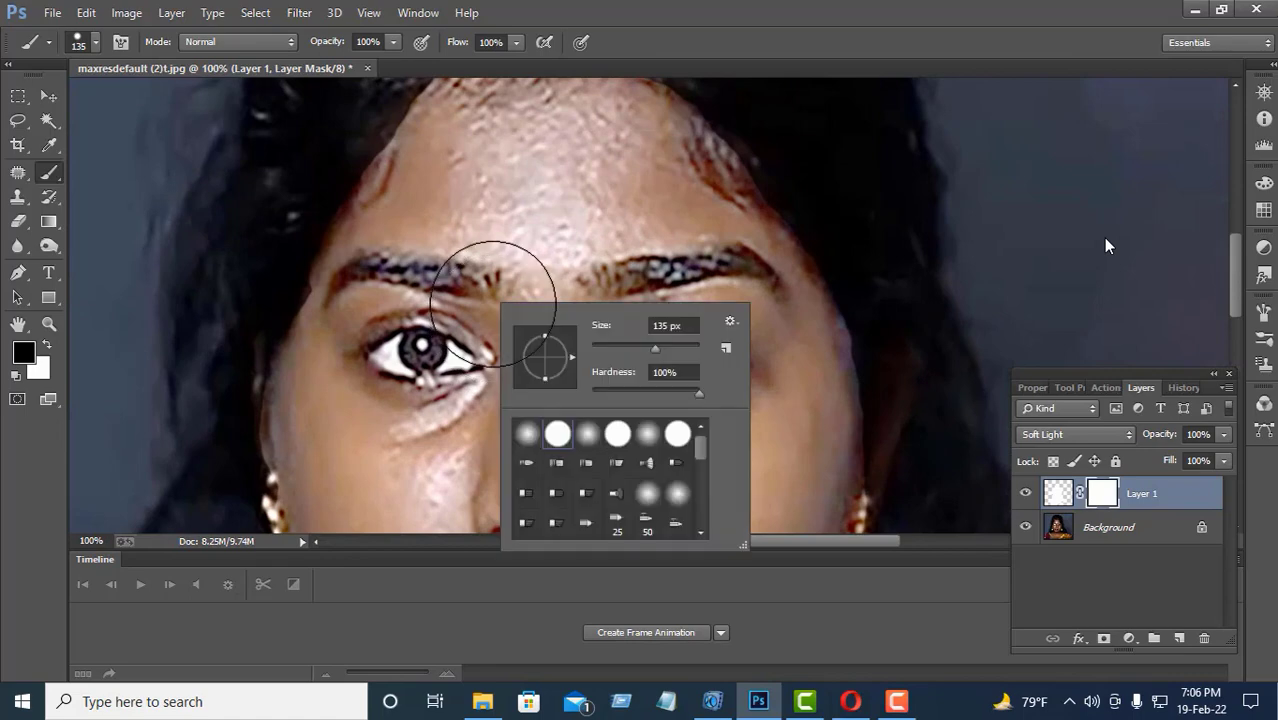
pyautogui.click(611, 345)
pyautogui.press('Return')
pyautogui.moveTo(485, 282)
pyautogui.mouseDown()
pyautogui.moveTo(377, 263)
pyautogui.moveTo(332, 293)
pyautogui.mouseUp()
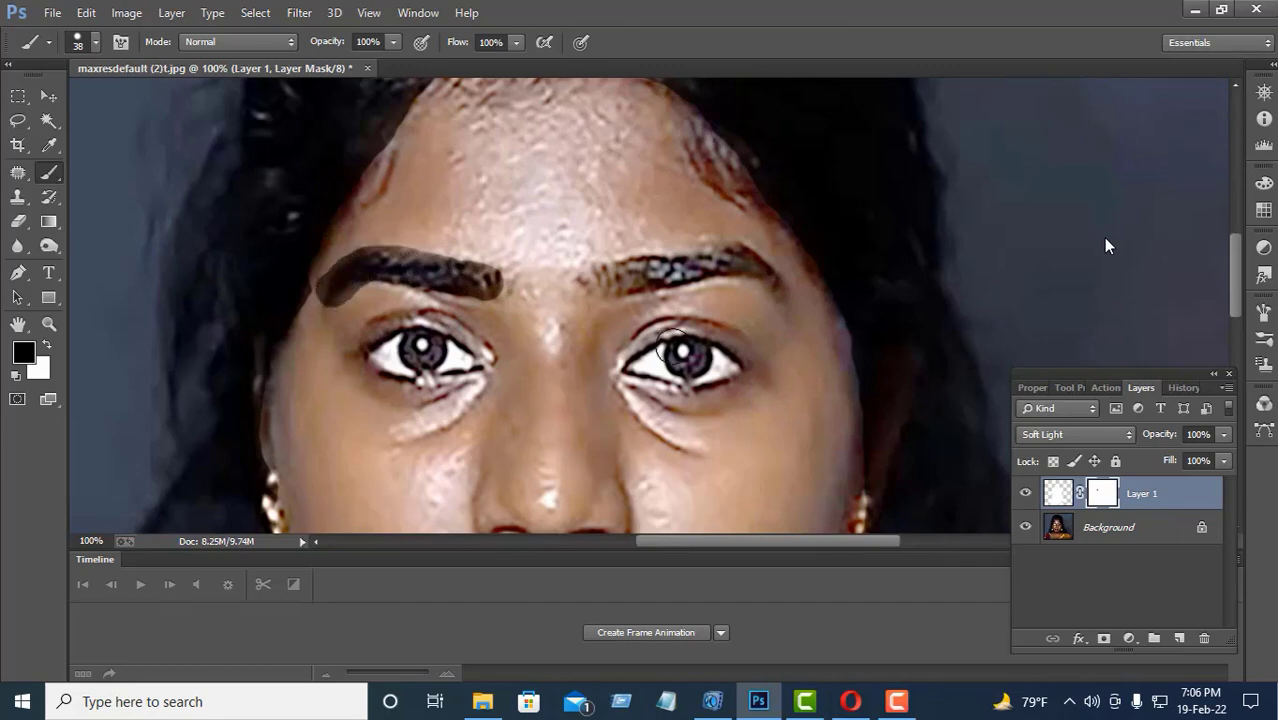
pyautogui.hotkey('ctrl', 'z')
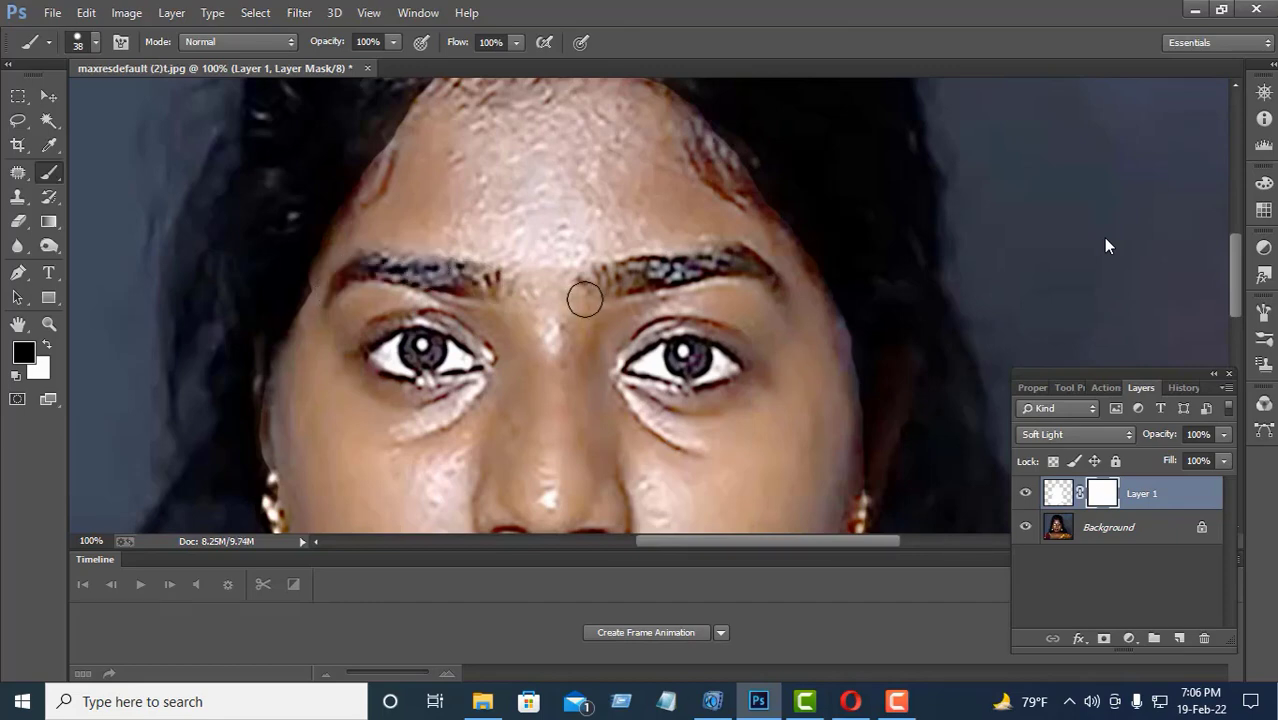
# - Paint black on Layer 1's mask over the left-side eyebrow with a soft round brush at 40 px and 0% hardness
pyautogui.rightClick(590, 297)
pyautogui.click(694, 341)
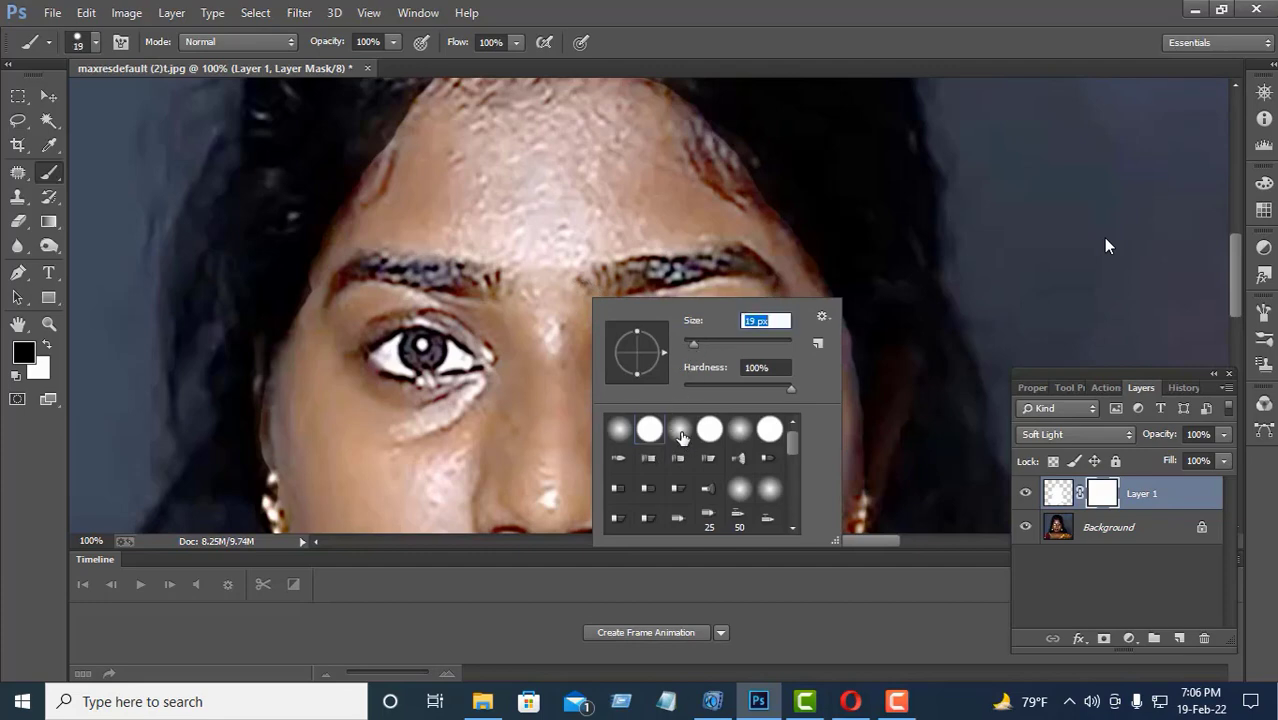
pyautogui.click(621, 430)
pyautogui.click(696, 342)
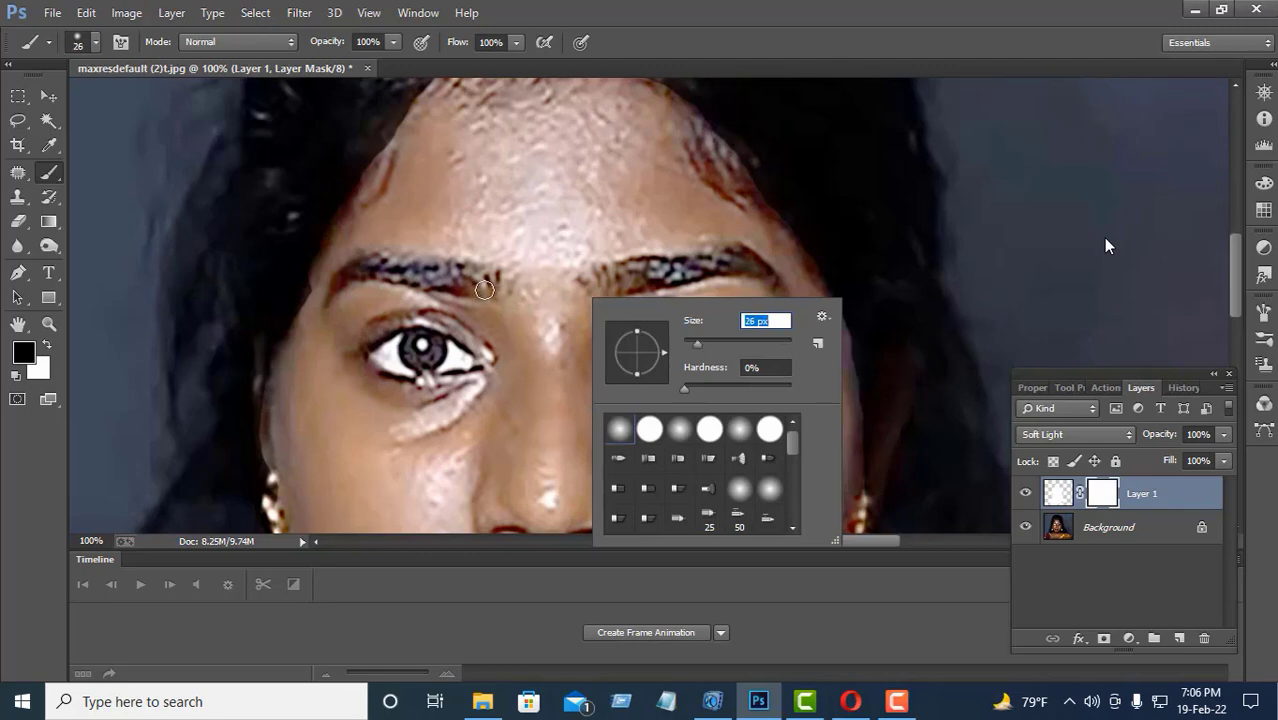
pyautogui.write('40')
pyautogui.press('Return')
pyautogui.moveTo(472, 282)
pyautogui.mouseDown()
pyautogui.moveTo(374, 266)
pyautogui.moveTo(405, 272)
pyautogui.mouseUp()
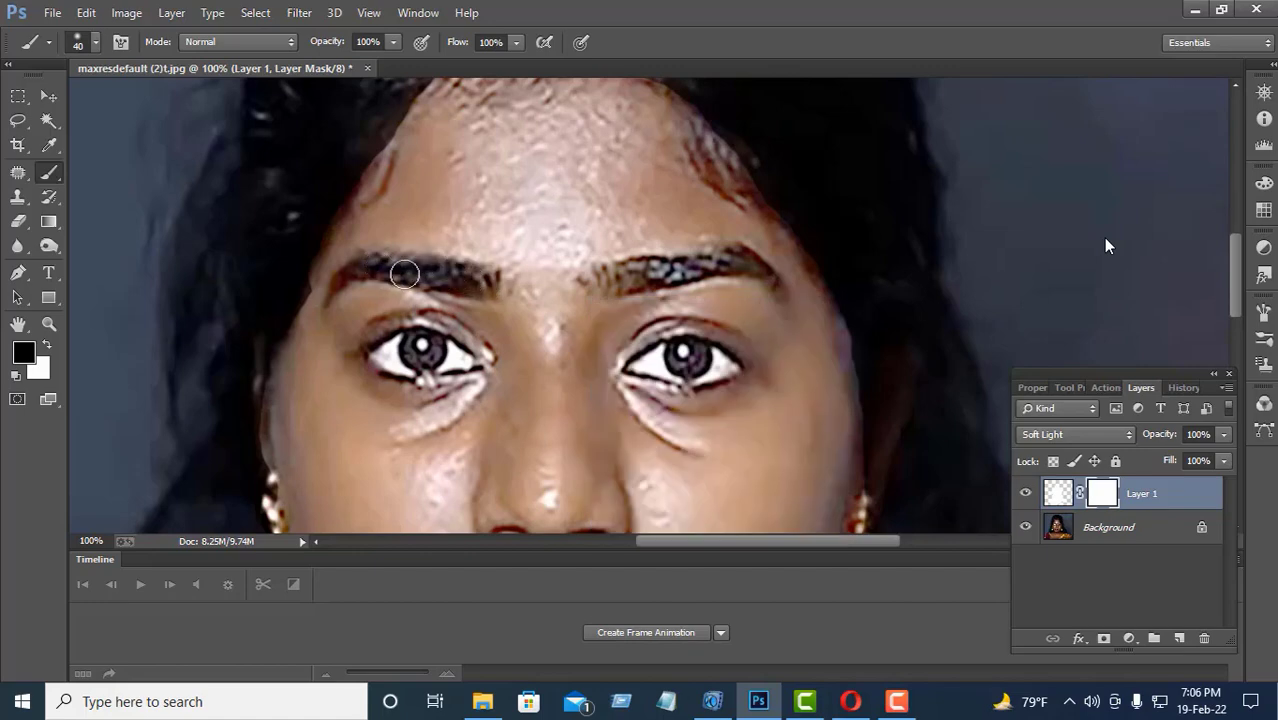
pyautogui.moveTo(487, 287)
pyautogui.mouseDown()
pyautogui.moveTo(362, 265)
pyautogui.moveTo(385, 290)
pyautogui.mouseUp()
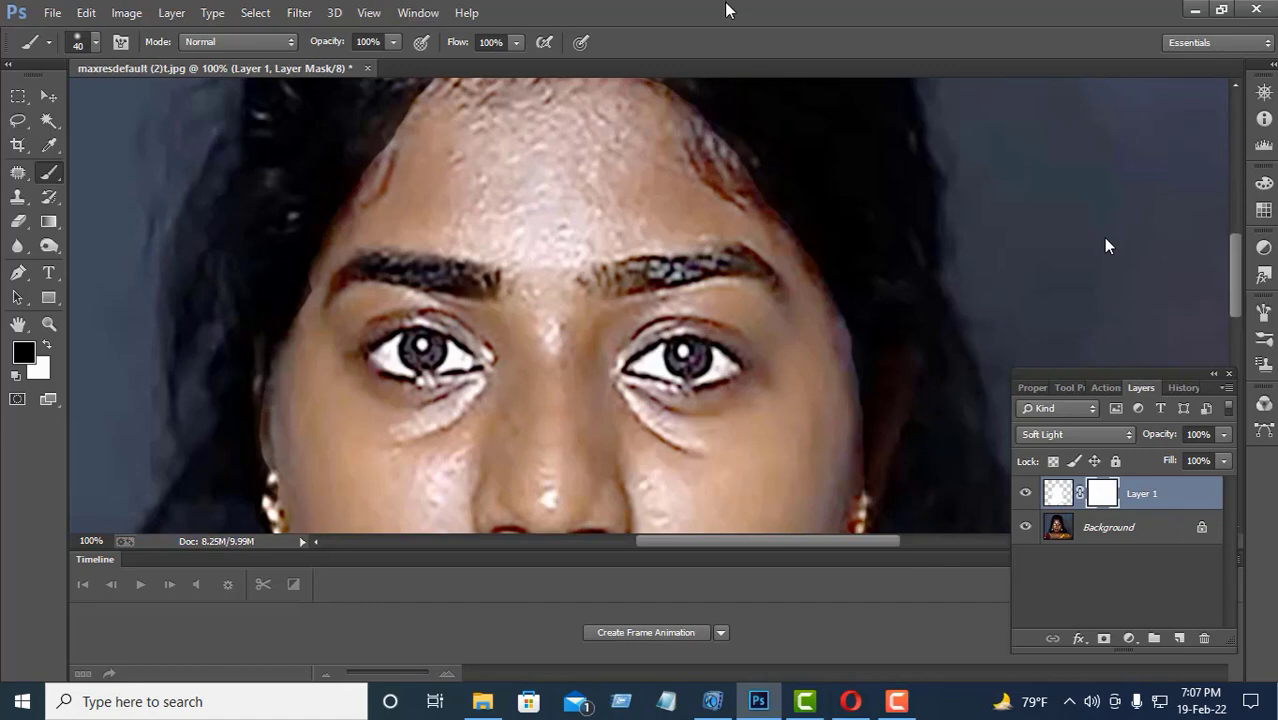
# - Reduce the soft brush to 17 px and mask the thin outer end of the left-side eyebrow
pyautogui.rightClick(498, 286)
pyautogui.moveTo(603, 329); pyautogui.dragTo(595, 329)
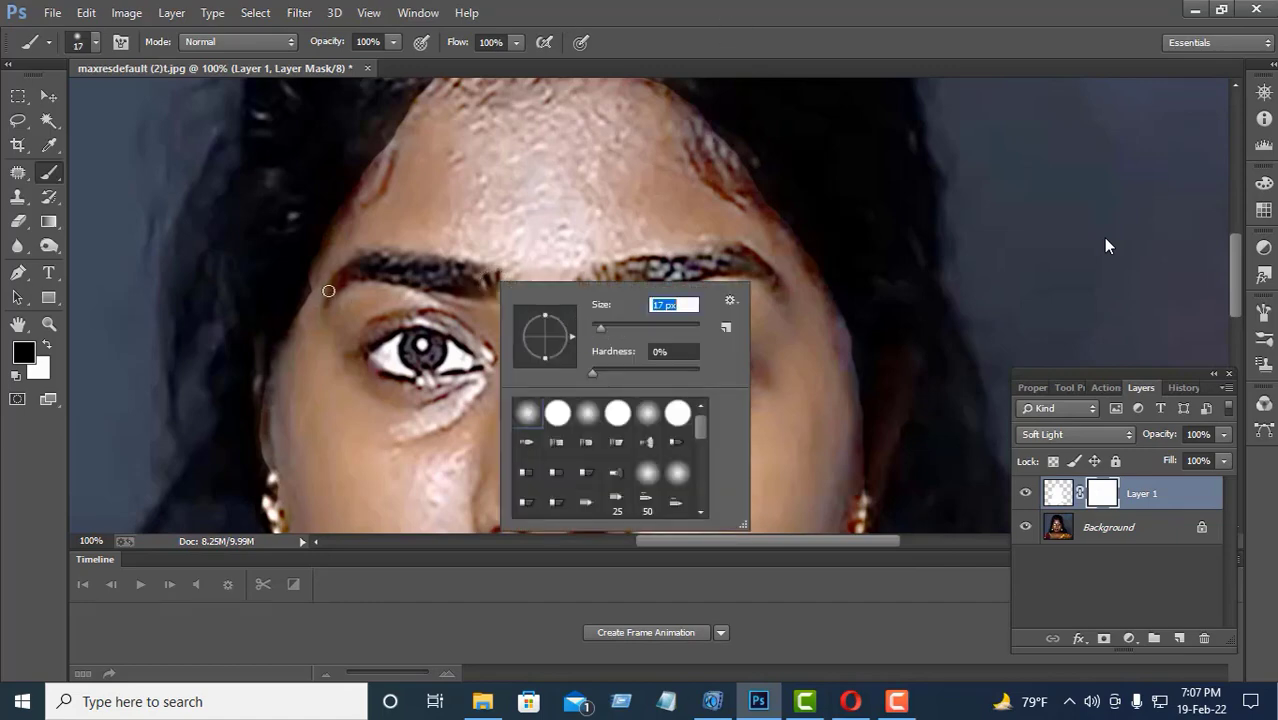
pyautogui.press('Return')
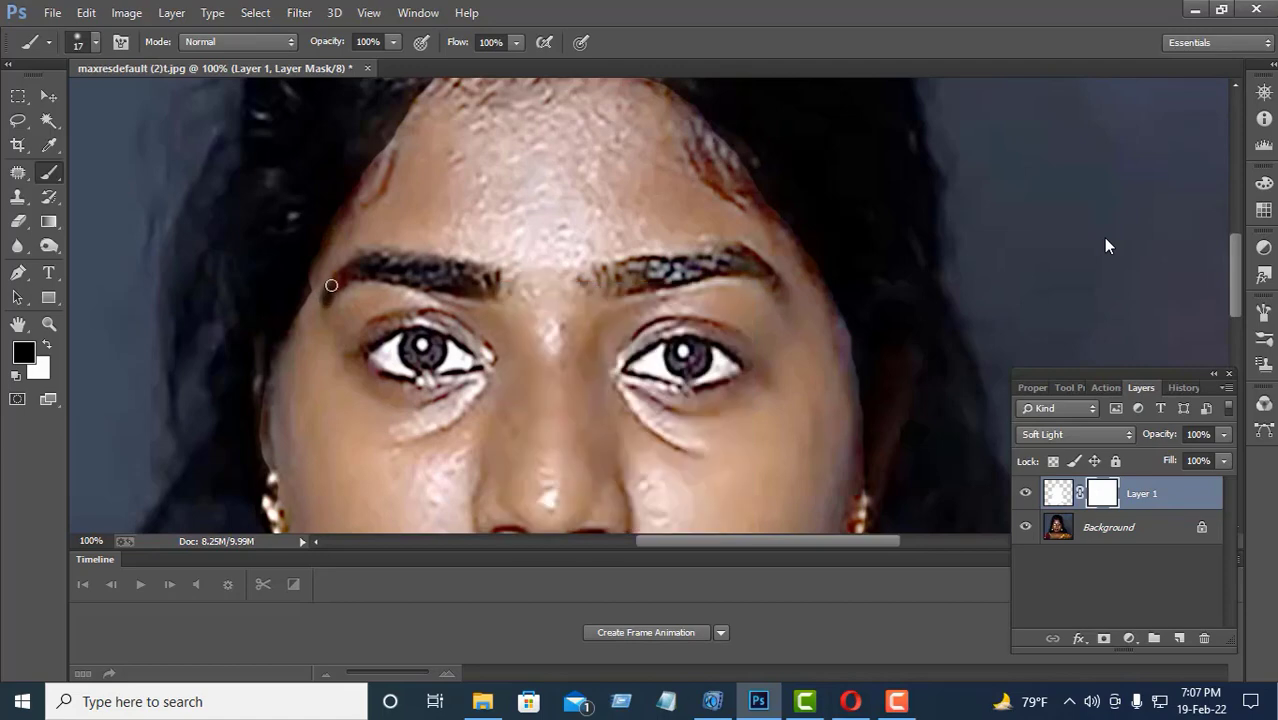
pyautogui.moveTo(331, 285); pyautogui.dragTo(360, 263)
# - Enlarge the soft brush to 38 px and paint black on the mask over the main part of the right-side eyebrow
pyautogui.rightClick(589, 281)
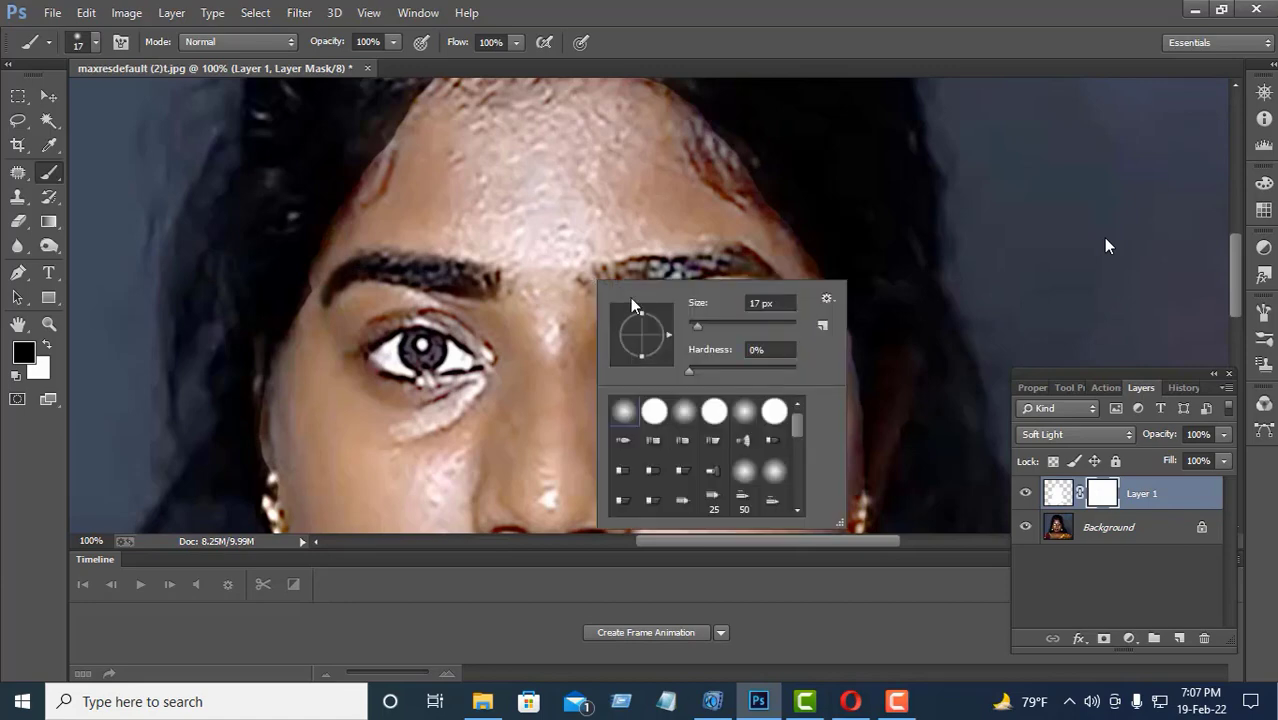
pyautogui.click(708, 318)
pyautogui.press('Return')
pyautogui.moveTo(627, 282)
pyautogui.mouseDown()
pyautogui.moveTo(605, 277)
pyautogui.moveTo(736, 262)
pyautogui.moveTo(703, 267)
pyautogui.mouseUp()
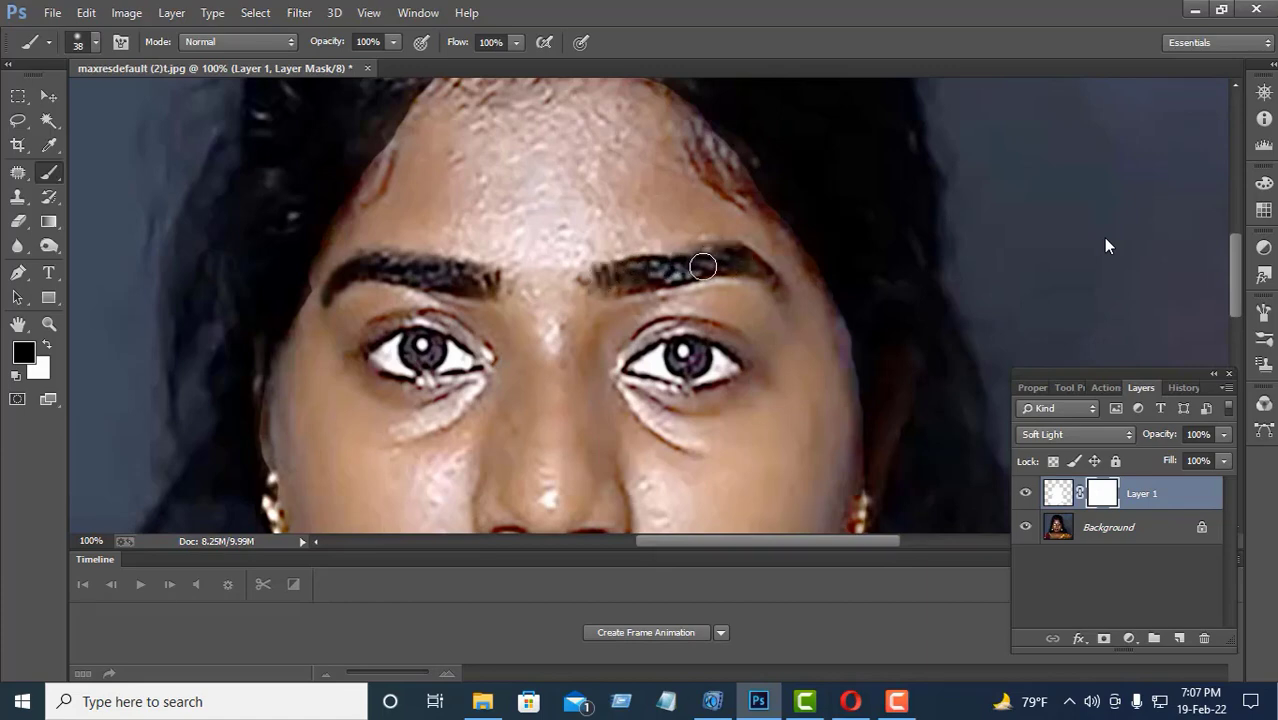
# - Reduce the soft brush to 17 px and mask the outer tail of the right-side eyebrow
pyautogui.rightClick(654, 285)
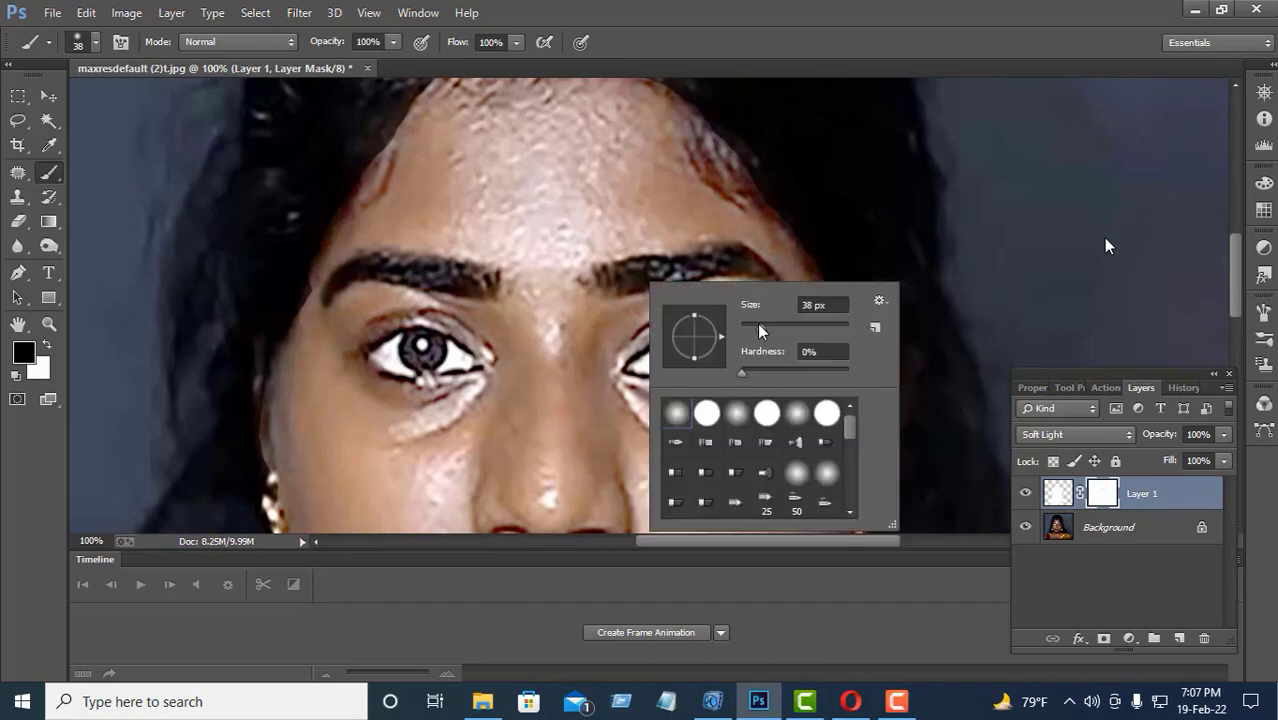
pyautogui.moveTo(757, 322); pyautogui.dragTo(749, 321)
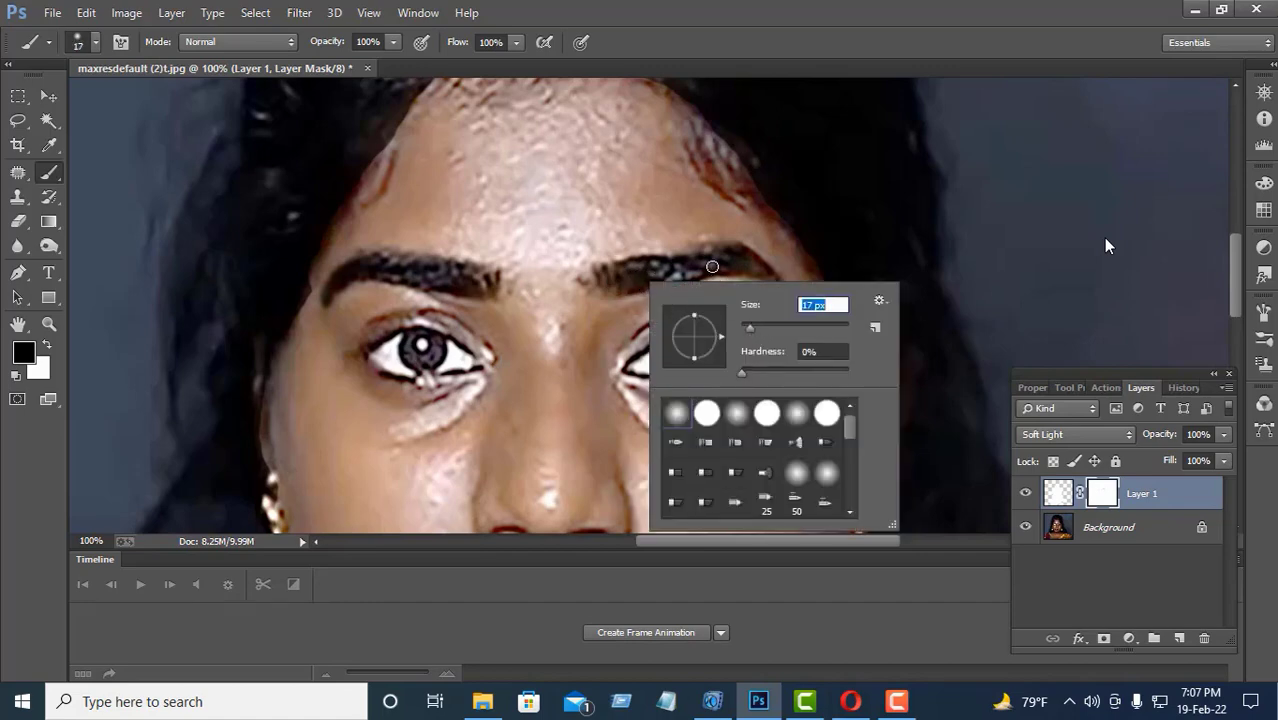
pyautogui.press('Return')
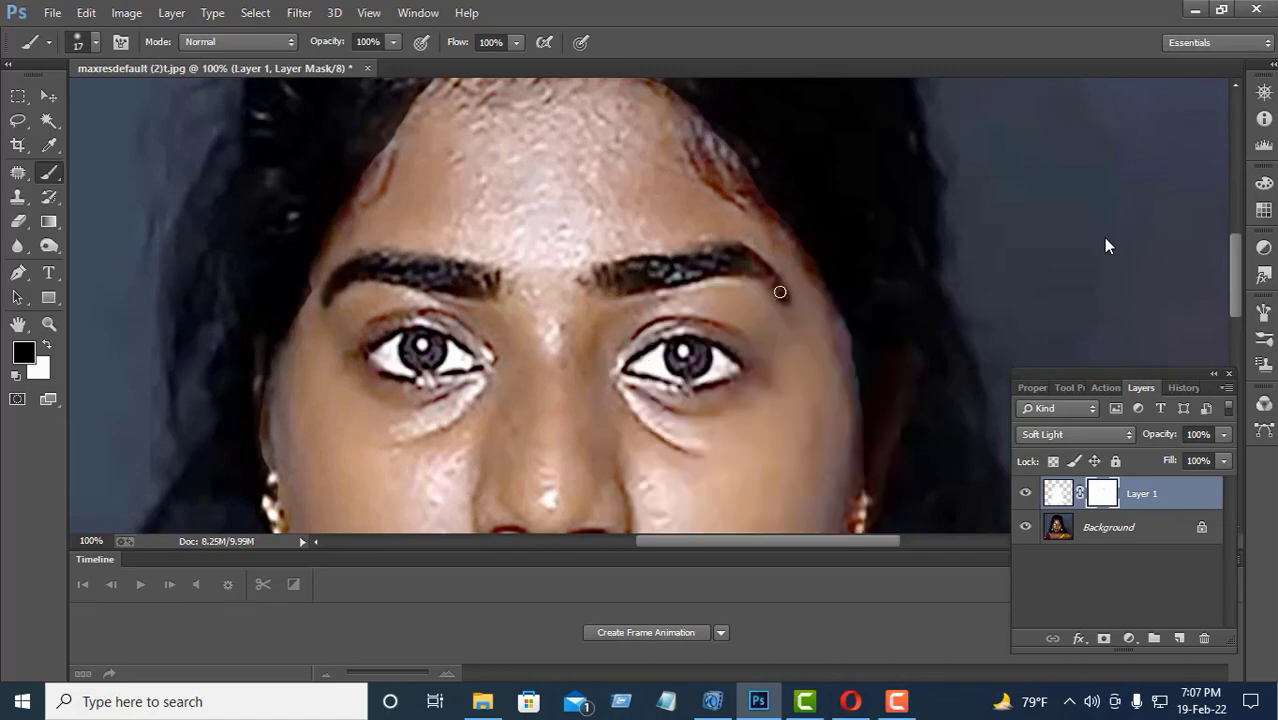
pyautogui.moveTo(780, 292); pyautogui.dragTo(755, 257)
pyautogui.hotkey('ctrl', '-')
pyautogui.hotkey('ctrl', '-')
pyautogui.hotkey('ctrl', '-')
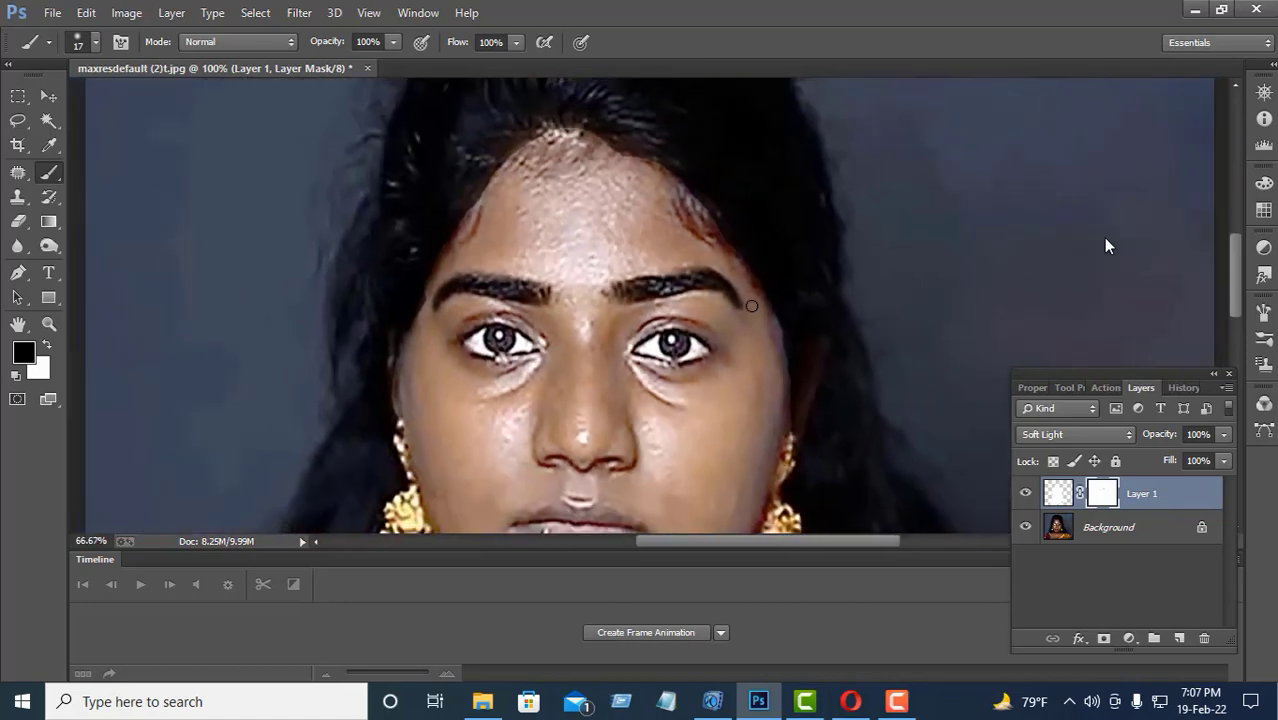
pyautogui.hotkey('ctrl', '-')
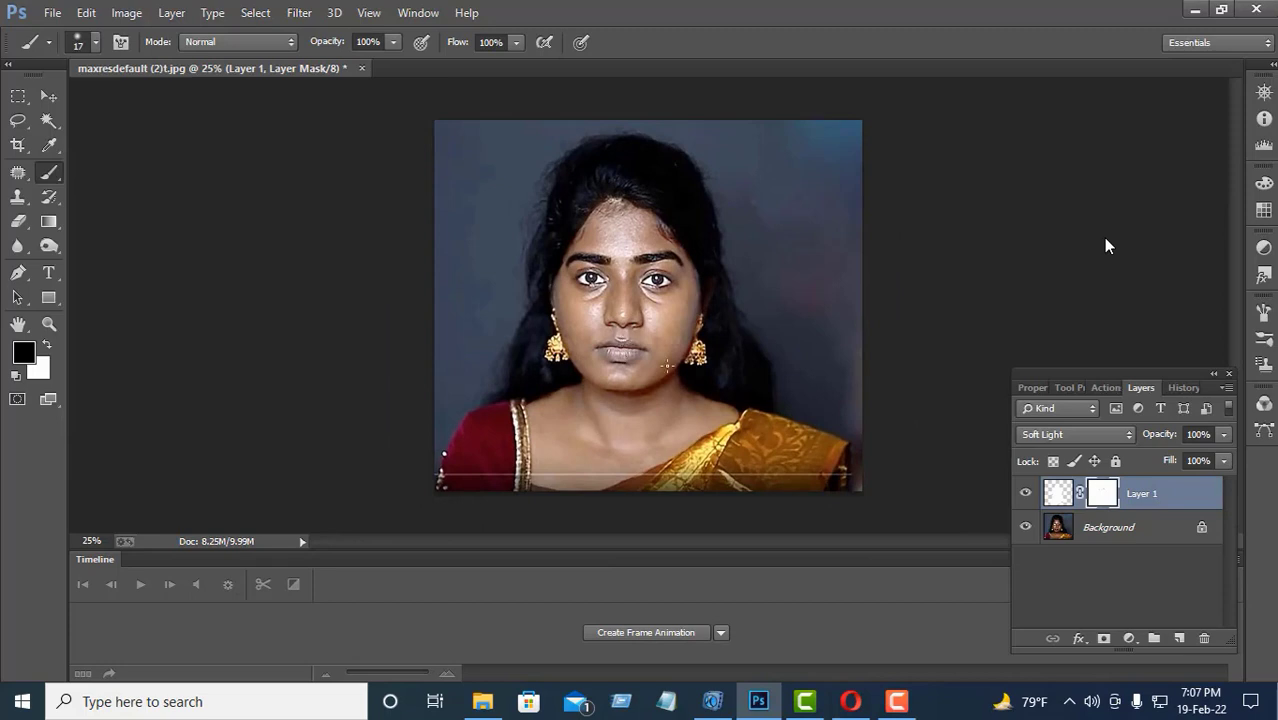
# - Set the soft brush to 33 px and switch the foreground colour to white for correcting the mask at the inner eyebrow ends
pyautogui.hotkey('ctrl', '+')
pyautogui.hotkey('ctrl', '+')
pyautogui.hotkey('ctrl', '+')
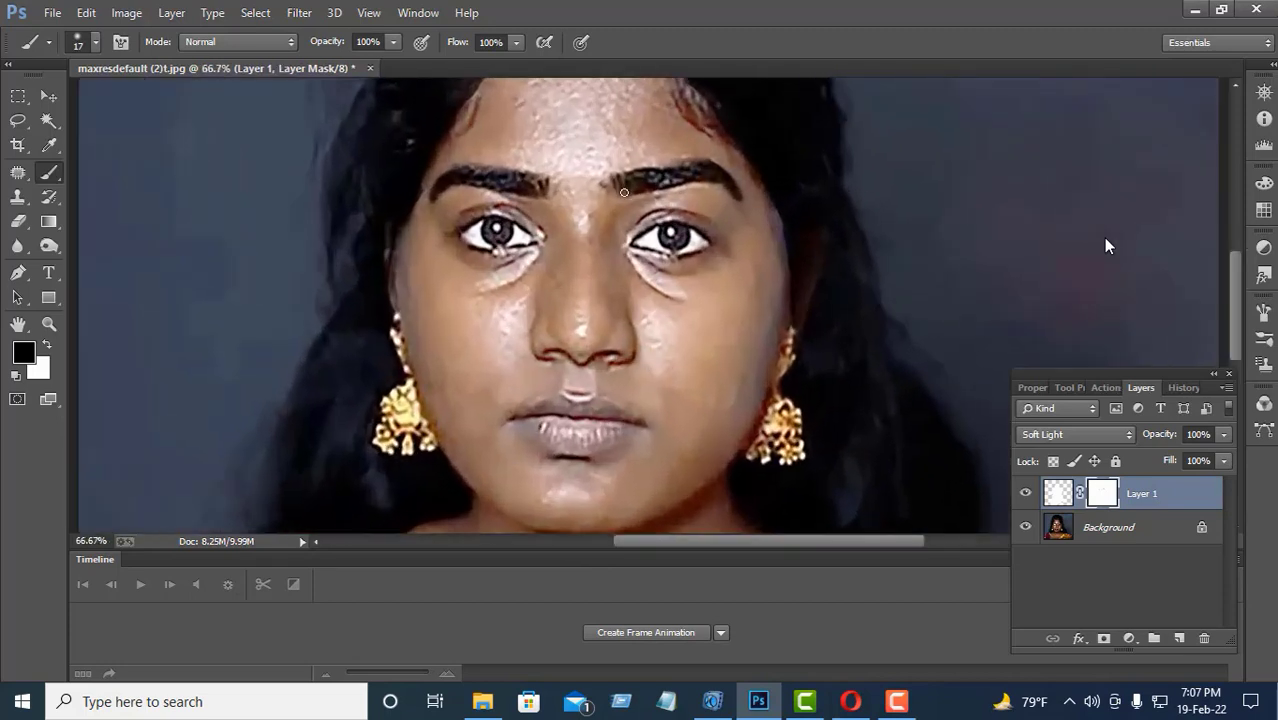
pyautogui.rightClick(624, 192)
pyautogui.moveTo(734, 237); pyautogui.dragTo(739, 231)
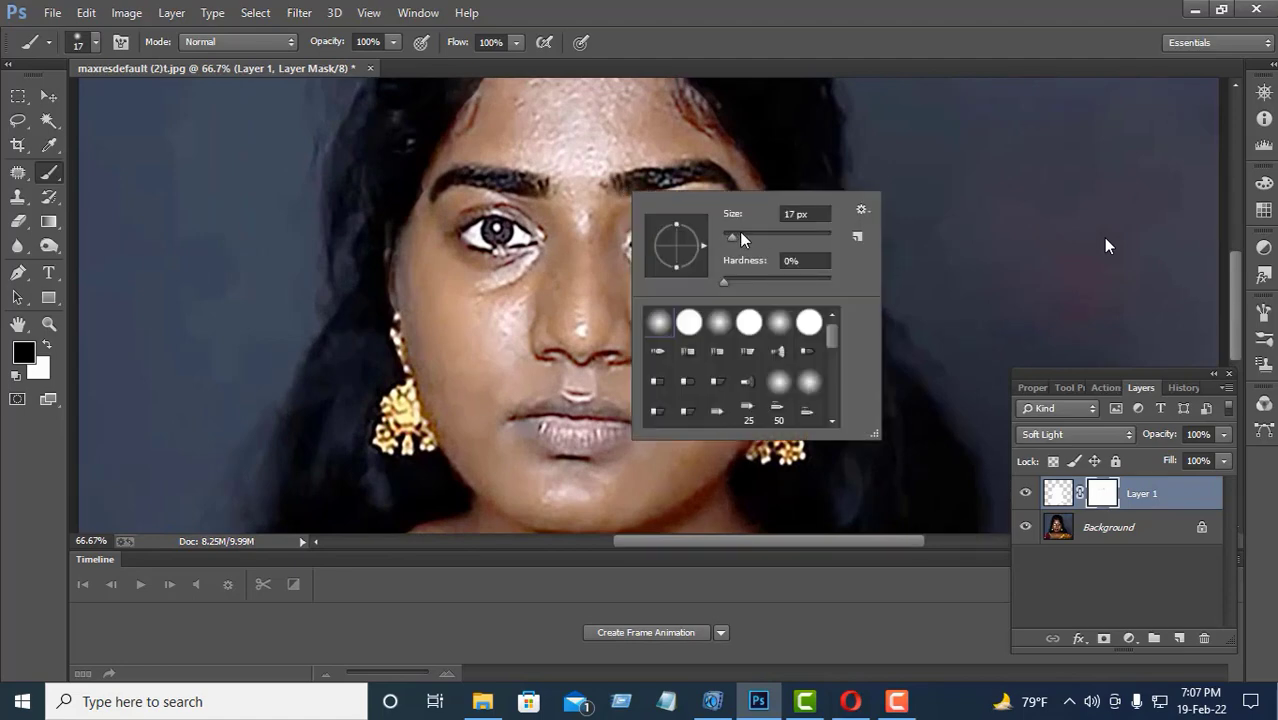
pyautogui.write('4')
pyautogui.press('Return')
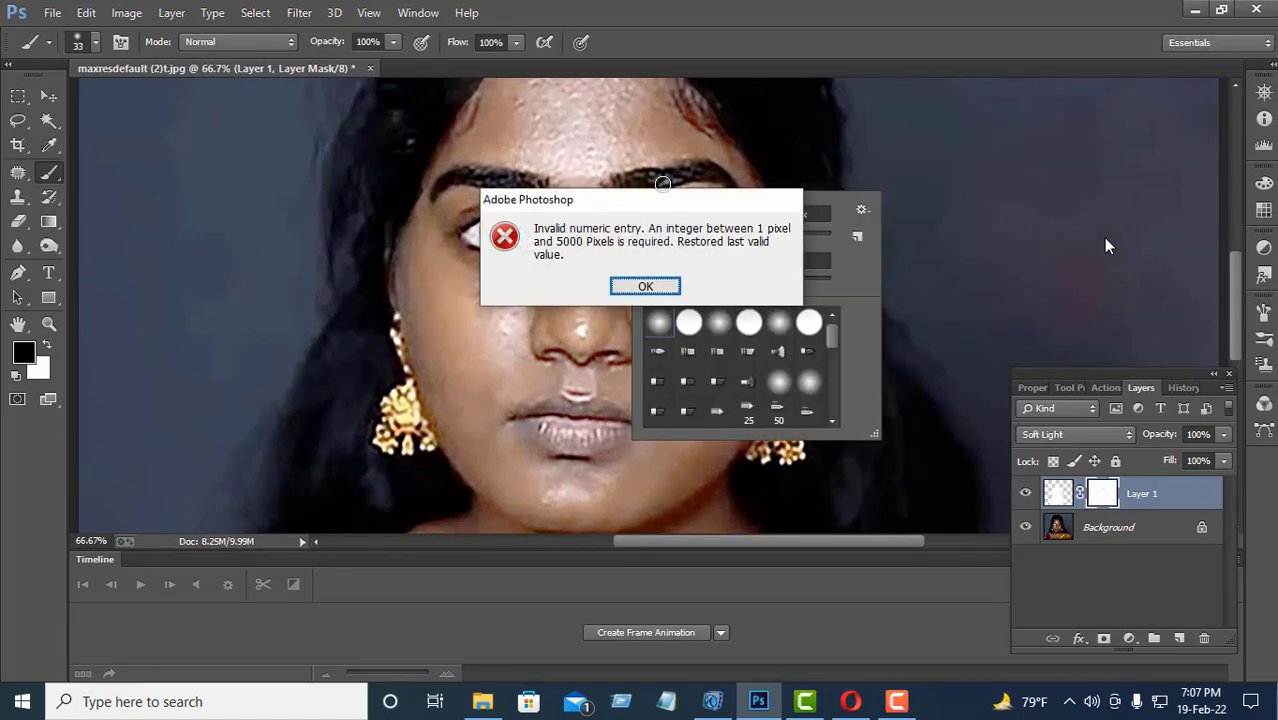
pyautogui.click(646, 286)
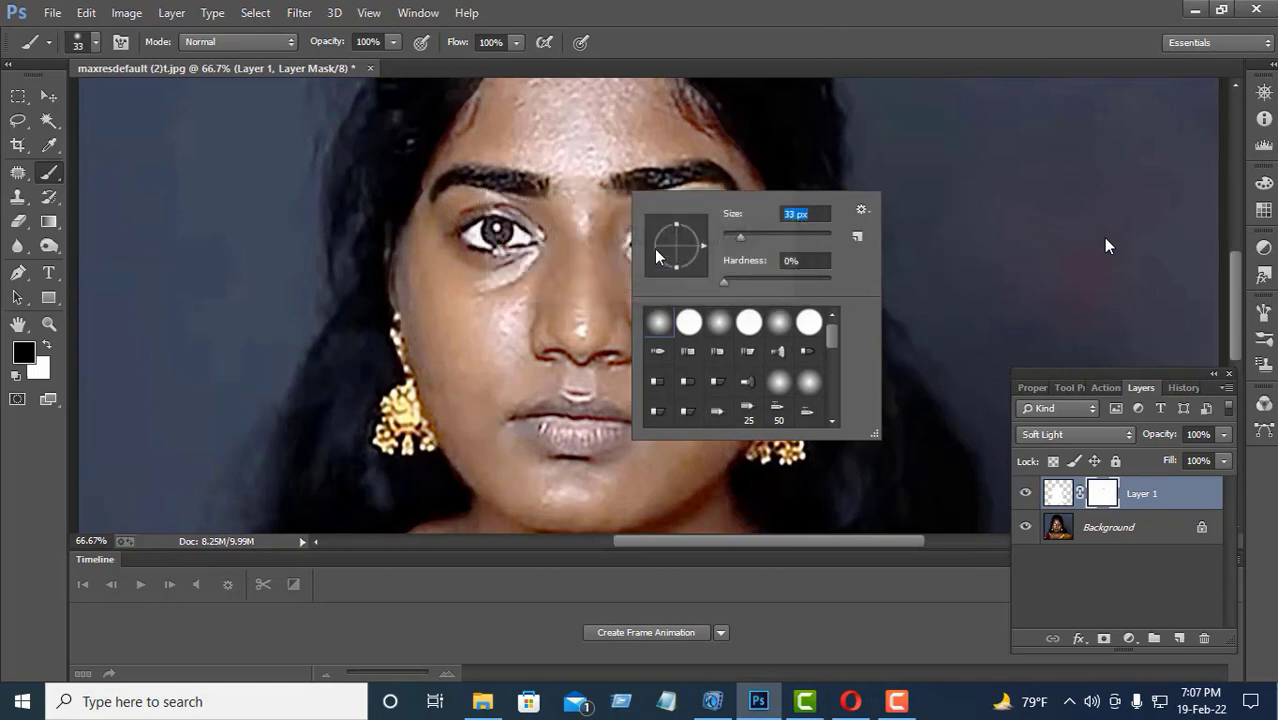
pyautogui.hotkey('ctrl', '+')
pyautogui.press('Return')
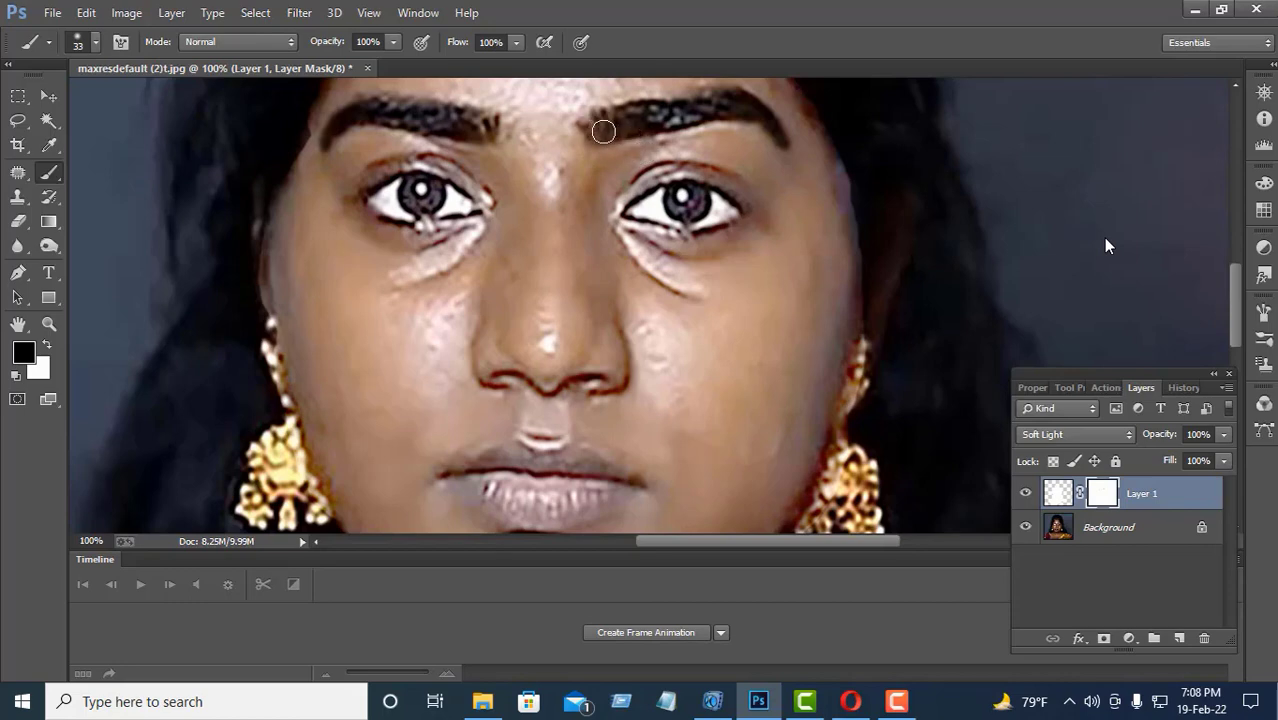
pyautogui.press('x')
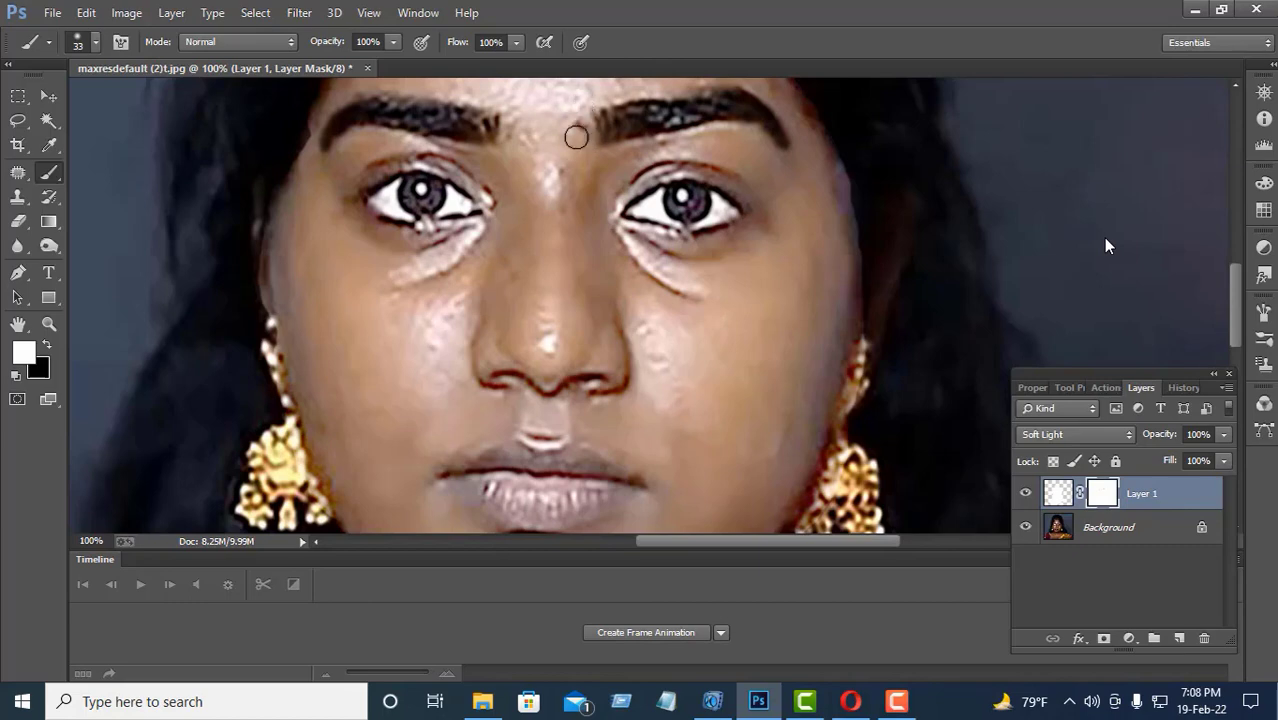
# - Switch the foreground colour back to black and choose a hard round brush at 12 px and 100% hardness for the eyes
pyautogui.hotkey('ctrl', '-')
pyautogui.hotkey('ctrl', '-')
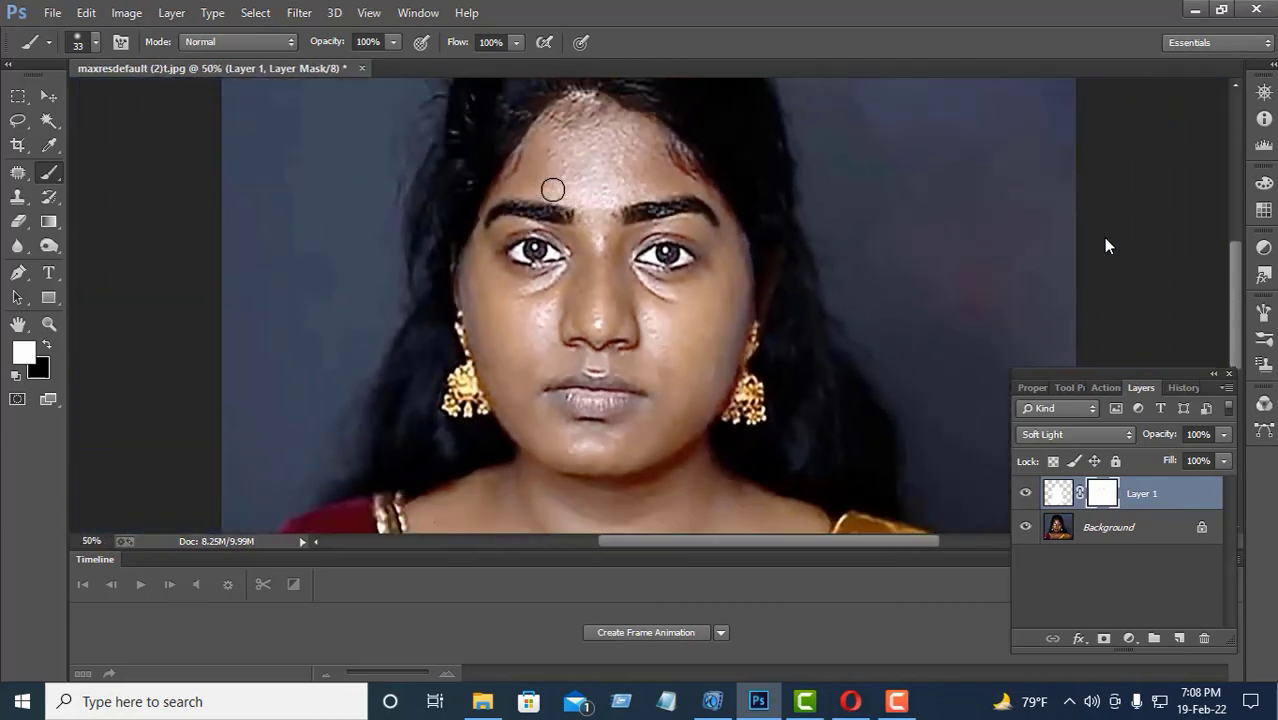
pyautogui.hotkey('ctrl', '-')
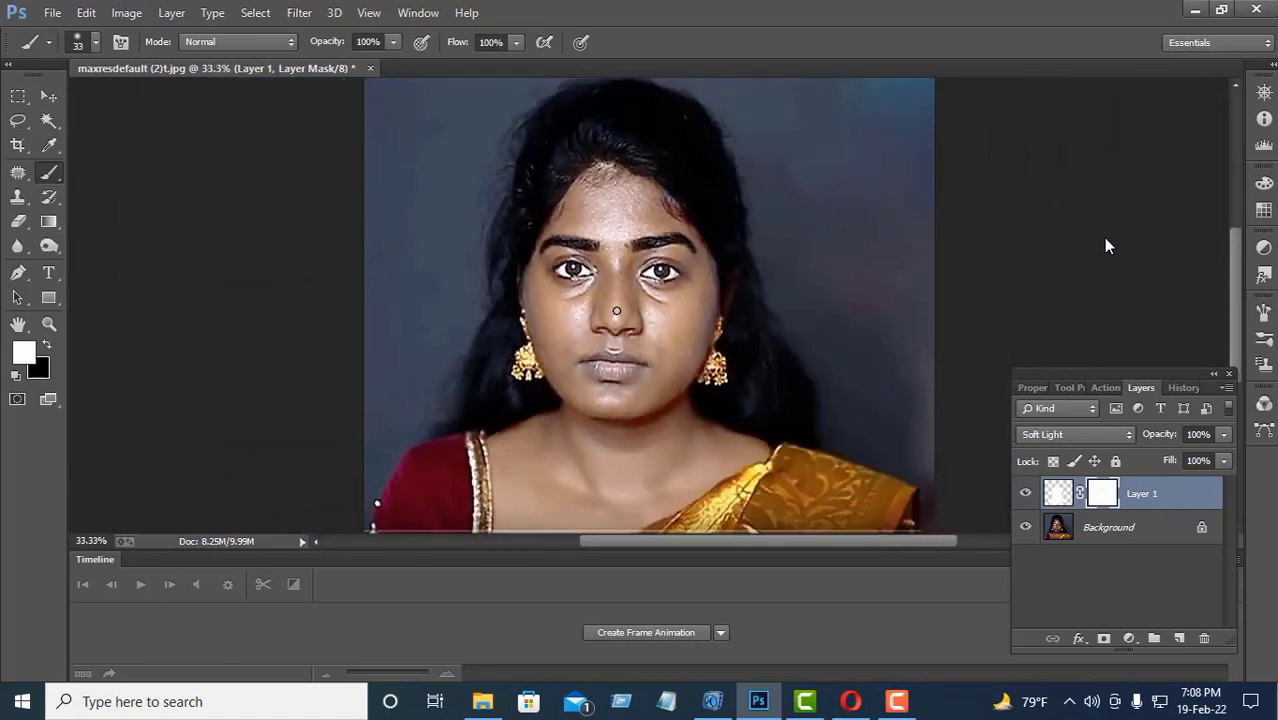
pyautogui.hotkey('ctrl', '+')
pyautogui.hotkey('ctrl', '+')
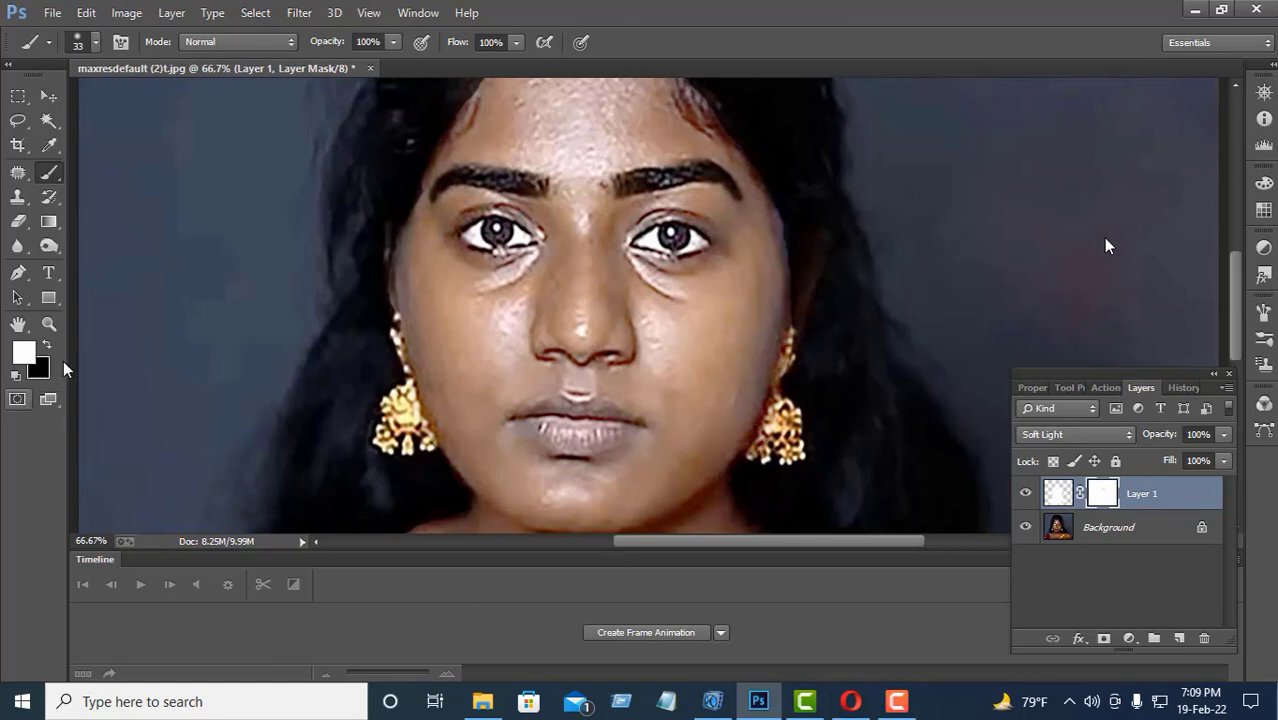
pyautogui.press('x')
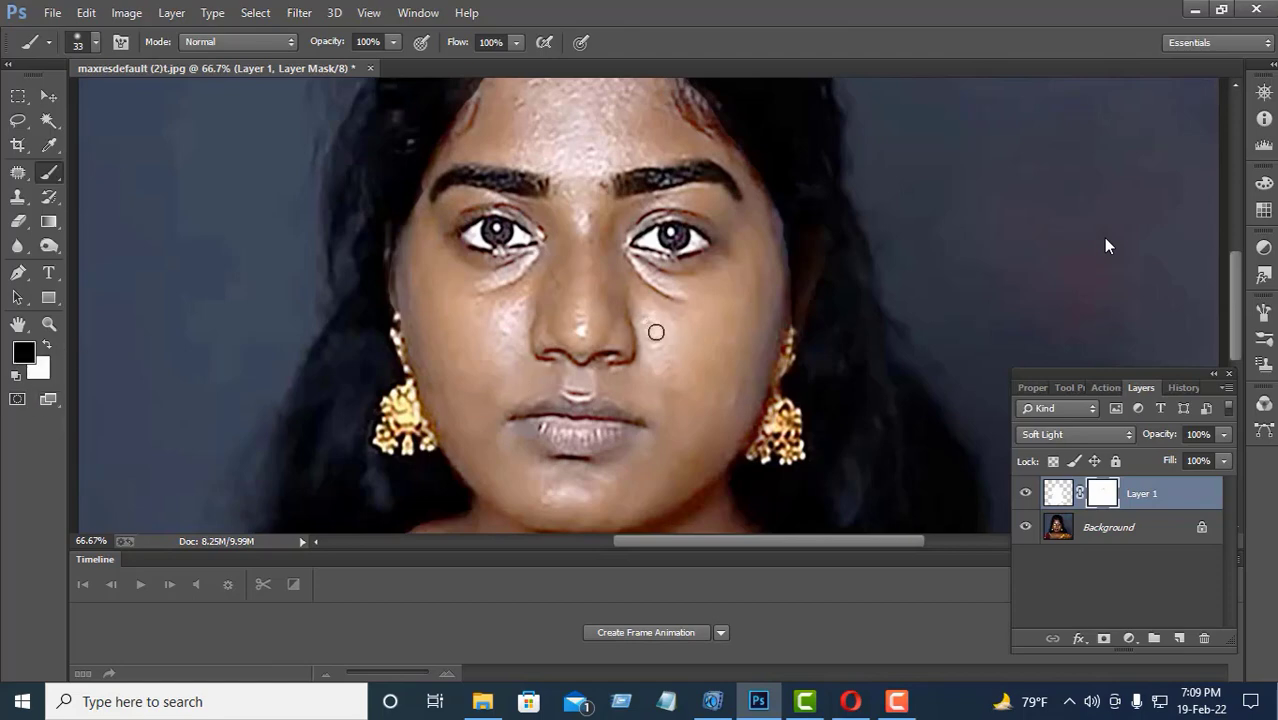
pyautogui.hotkey('ctrl', '+')
pyautogui.scroll(2, 699, 300)
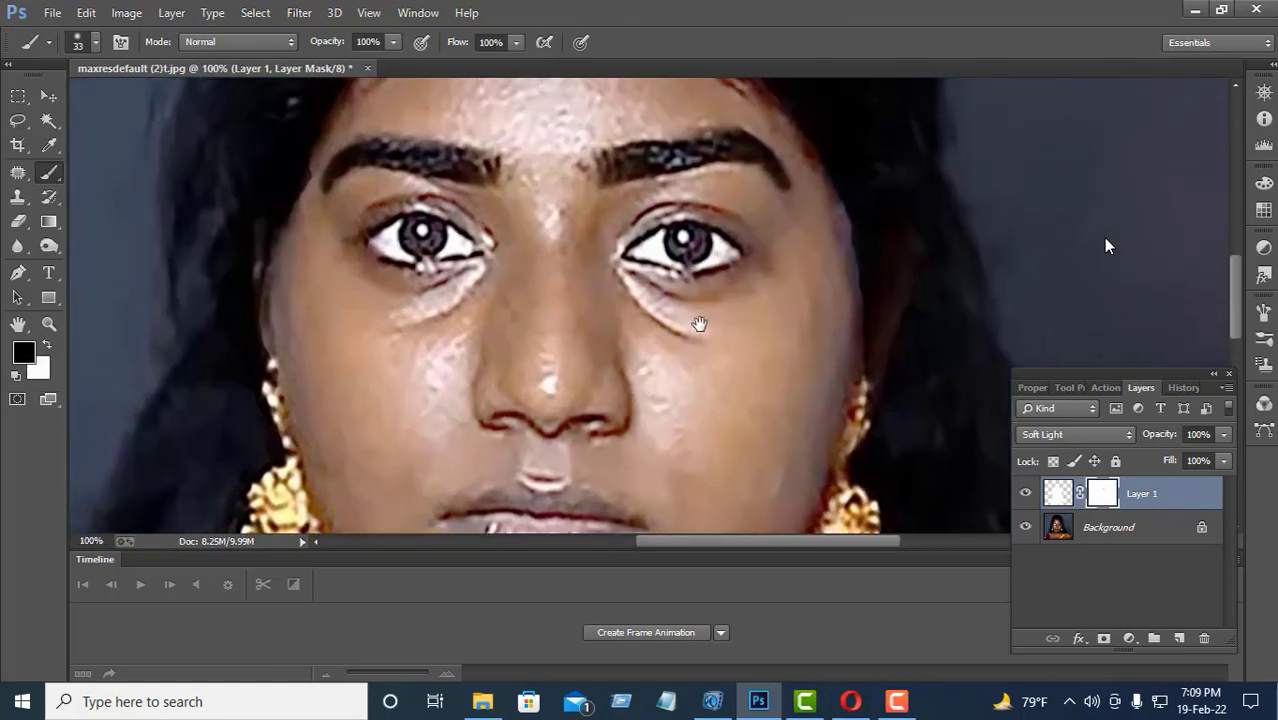
pyautogui.rightClick(628, 293)
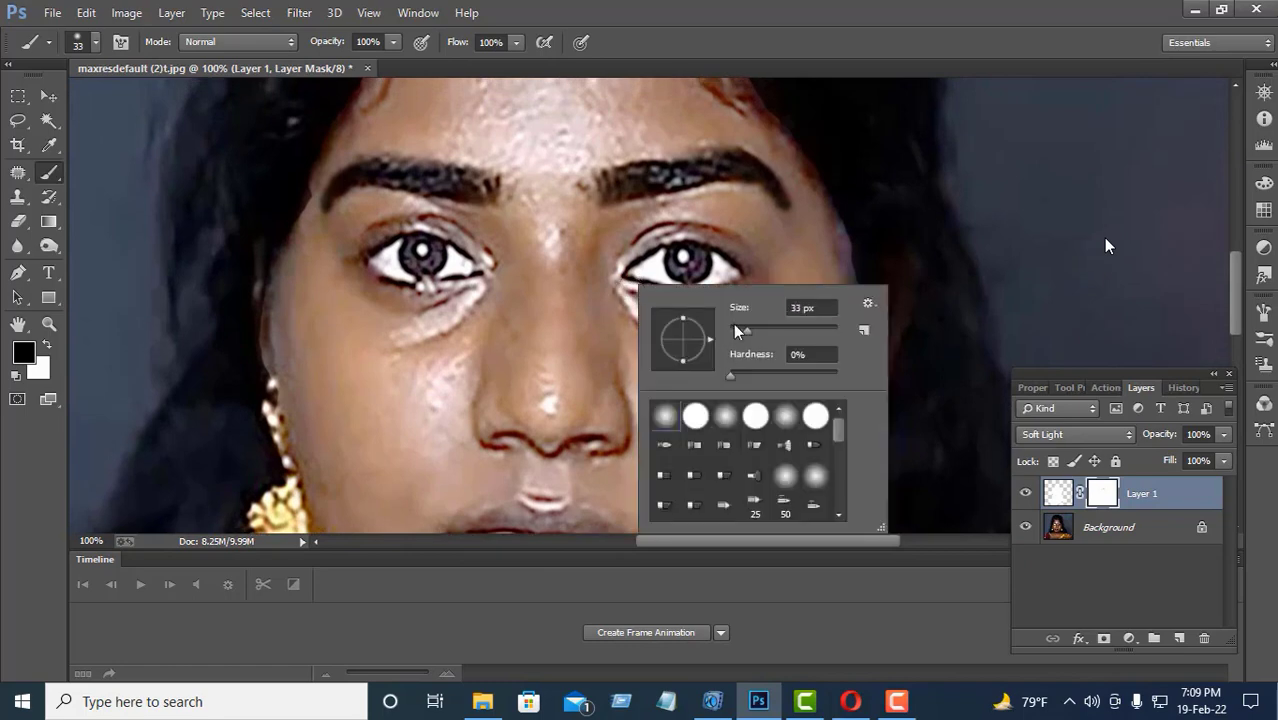
pyautogui.click(735, 325)
pyautogui.click(696, 416)
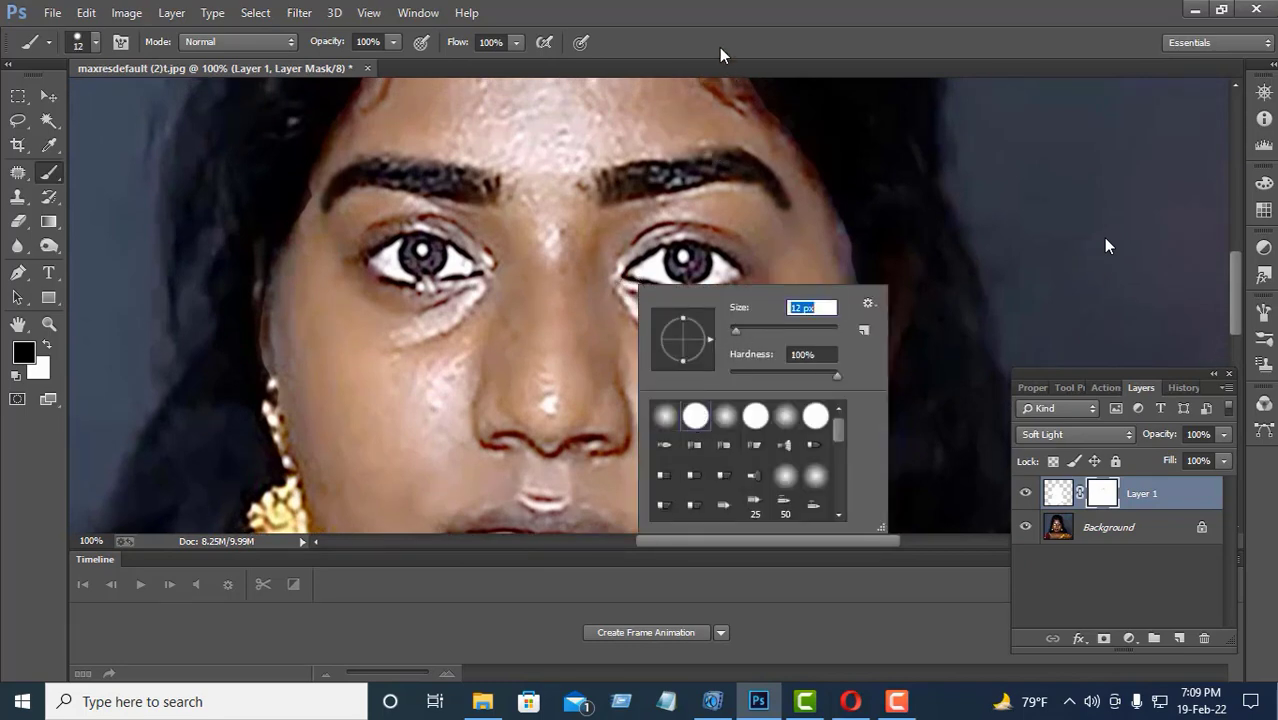
pyautogui.press('Return')
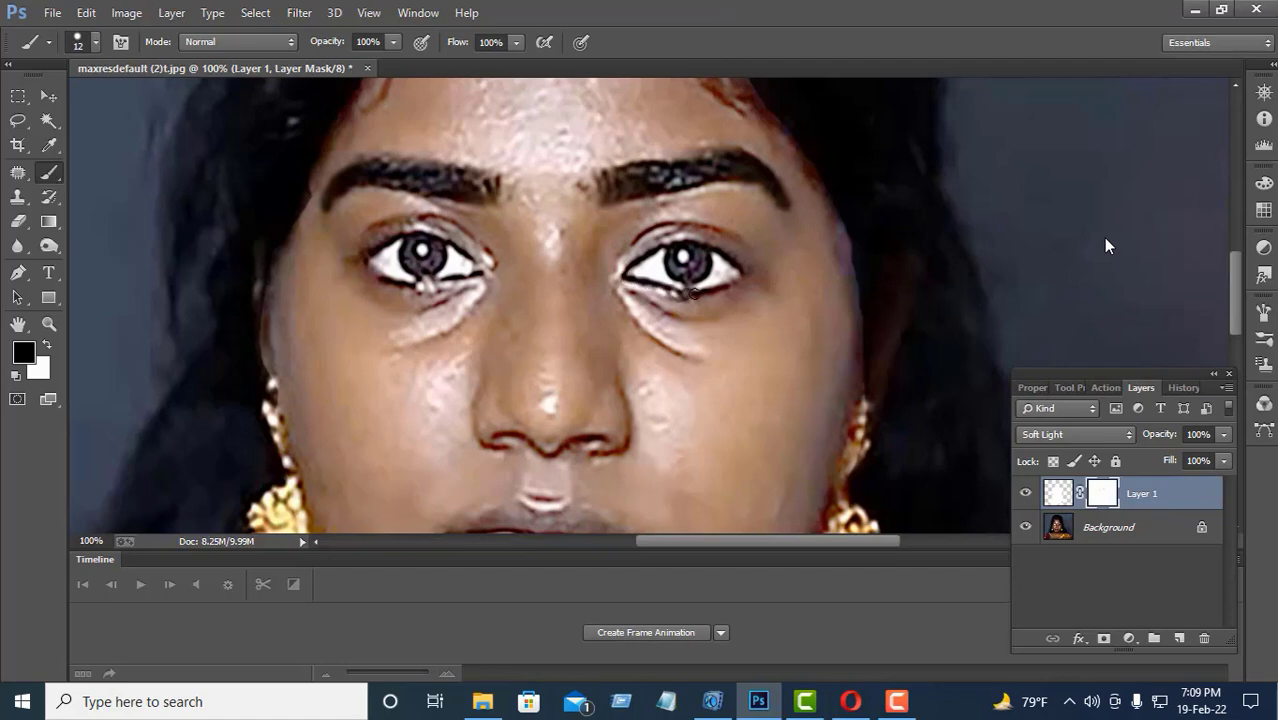
# - Undo the trial stroke beside the right-side eye and reduce the hard round brush to 6 px
pyautogui.moveTo(705, 293); pyautogui.dragTo(754, 265)
pyautogui.hotkey('ctrl', 'z')
pyautogui.rightClick(756, 301)
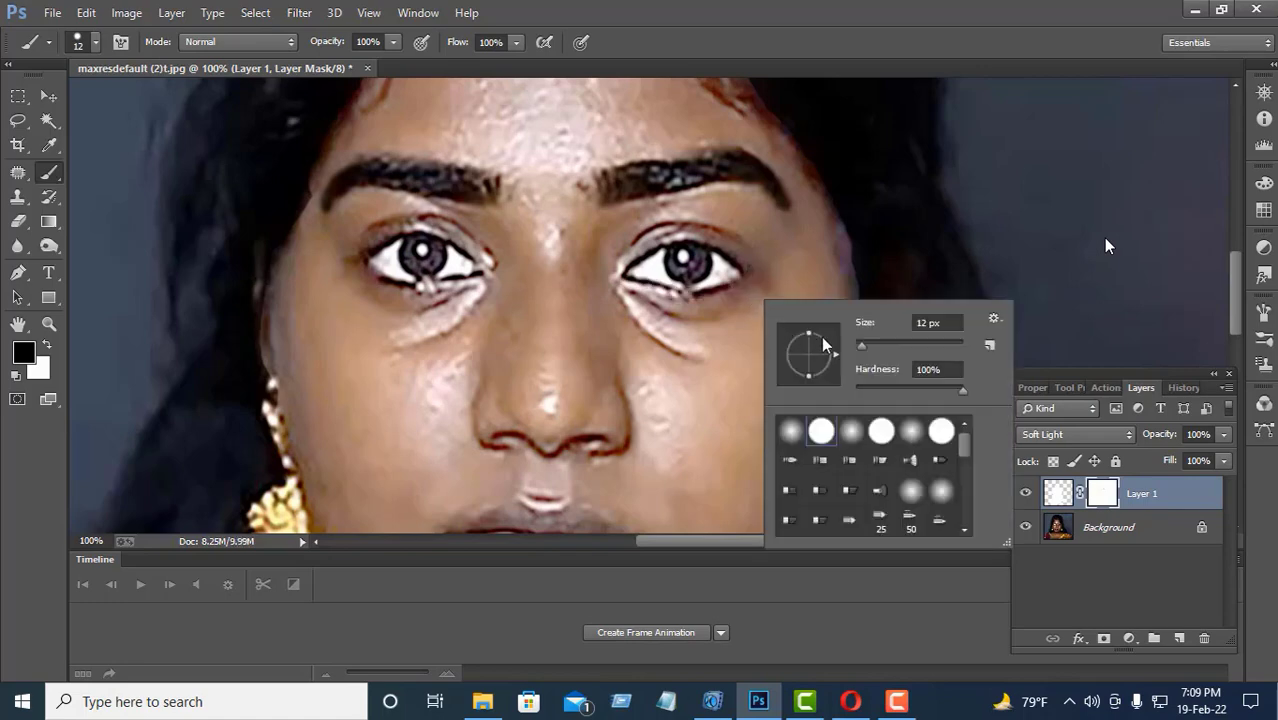
pyautogui.moveTo(862, 346); pyautogui.dragTo(858, 346)
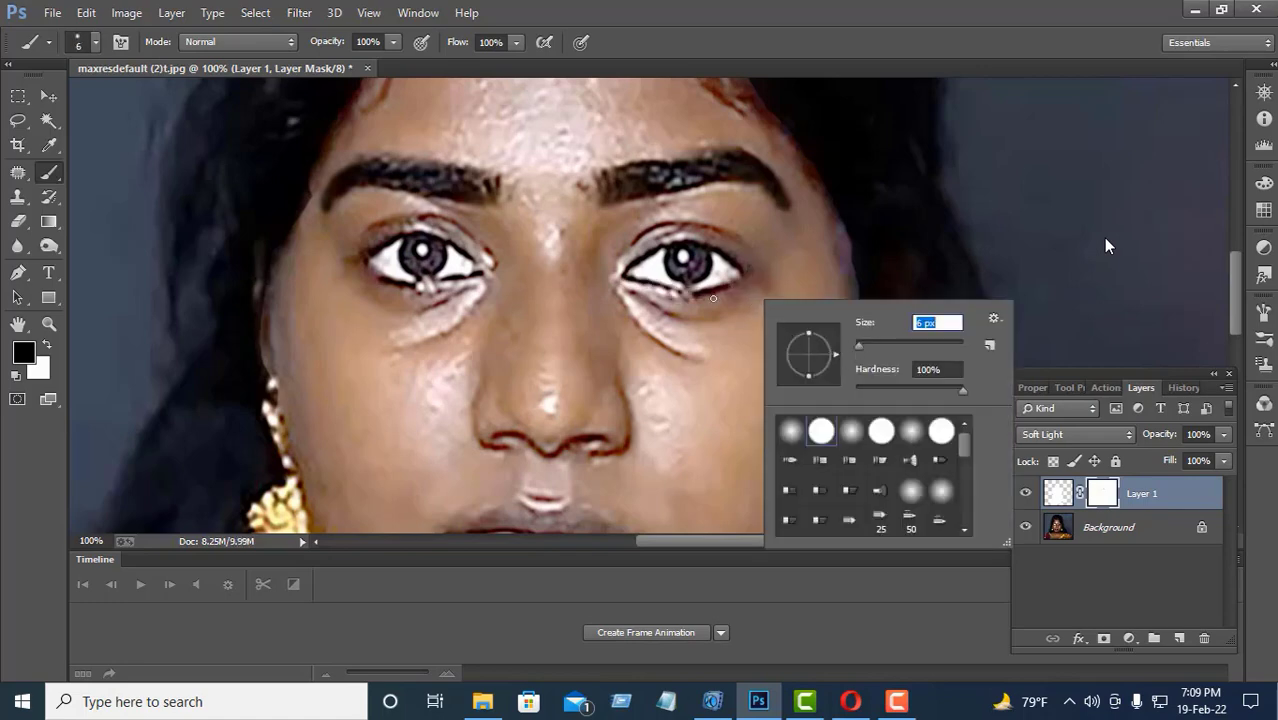
pyautogui.press('Return')
# - Paint black on the mask along the lower and upper lash lines and inner corner of the right-side eye
pyautogui.hotkey('ctrl', '+')
pyautogui.hotkey('ctrl', '+')
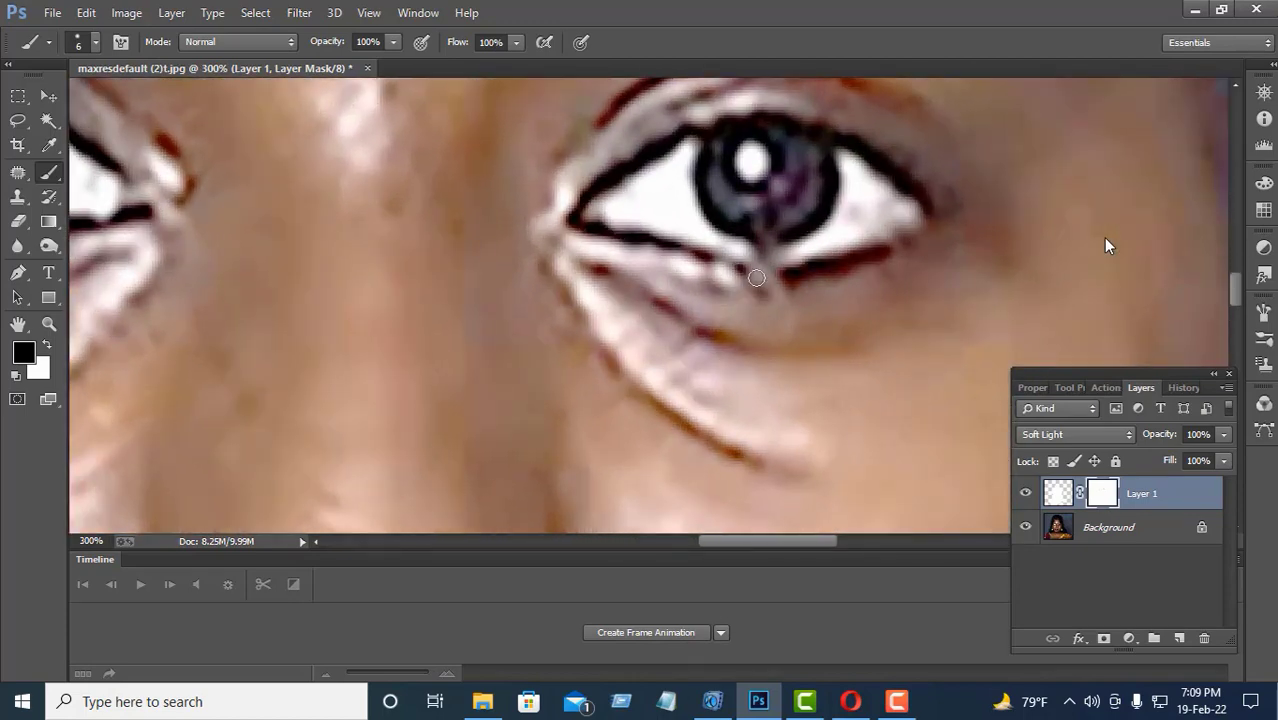
pyautogui.moveTo(600, 234); pyautogui.dragTo(780, 274)
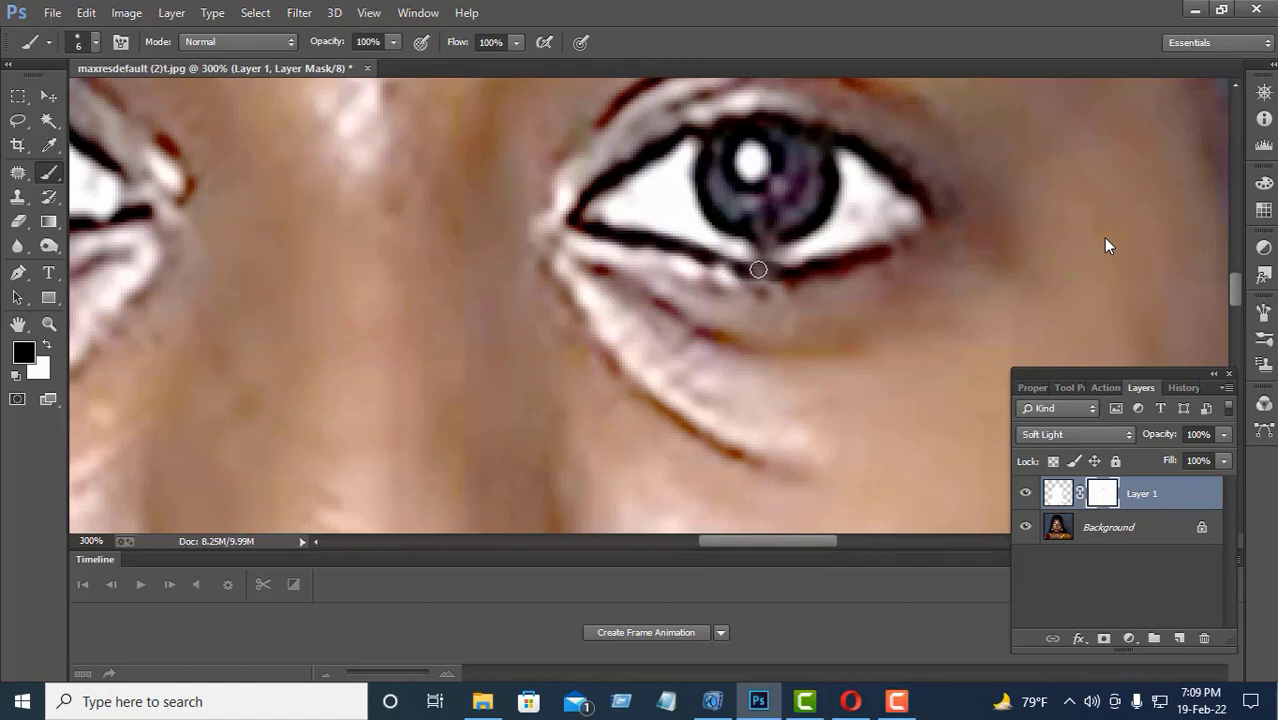
pyautogui.moveTo(758, 270)
pyautogui.mouseDown()
pyautogui.moveTo(722, 260)
pyautogui.moveTo(736, 265)
pyautogui.mouseUp()
pyautogui.moveTo(890, 251); pyautogui.dragTo(930, 218)
pyautogui.moveTo(617, 183)
pyautogui.mouseDown()
pyautogui.moveTo(681, 153)
pyautogui.moveTo(707, 122)
pyautogui.moveTo(770, 111)
pyautogui.moveTo(864, 151)
pyautogui.moveTo(938, 210)
pyautogui.mouseUp()
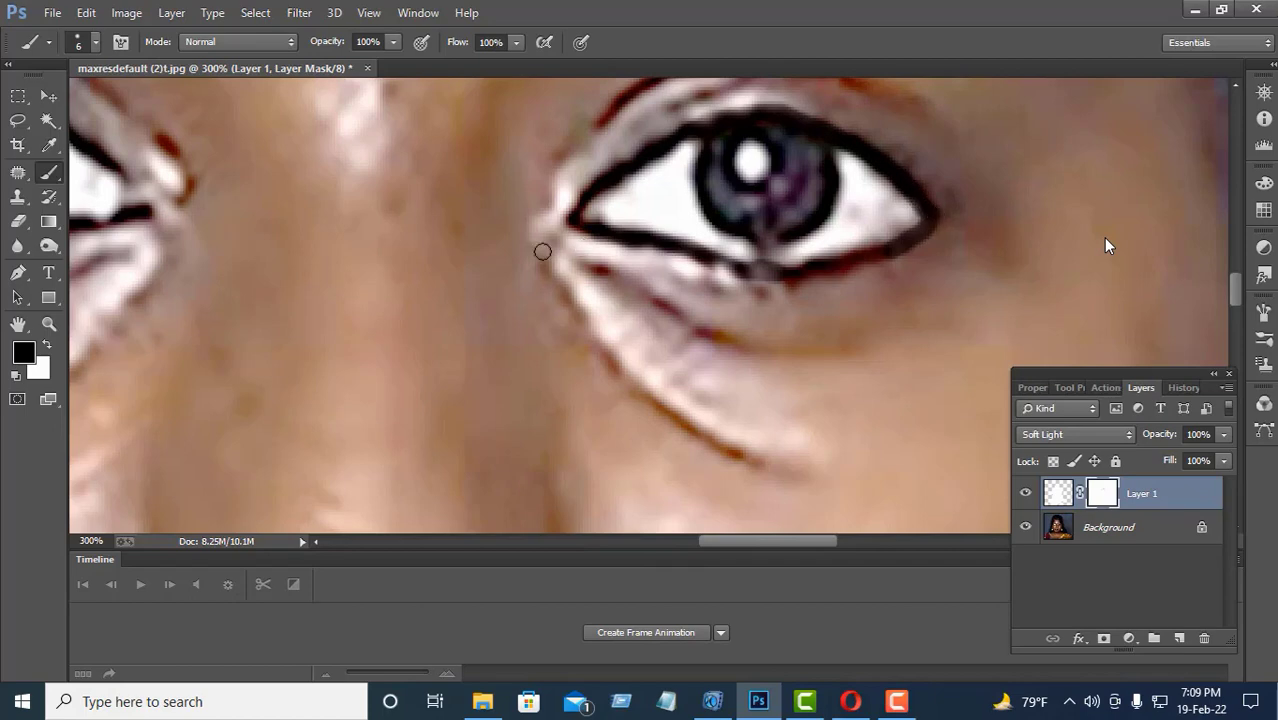
pyautogui.moveTo(586, 203); pyautogui.dragTo(541, 250)
# - Mask the lower and upper lash lines and outer corner of the left-side eye, and switch the foreground colour to white
pyautogui.hscroll(-5, 540, 252)
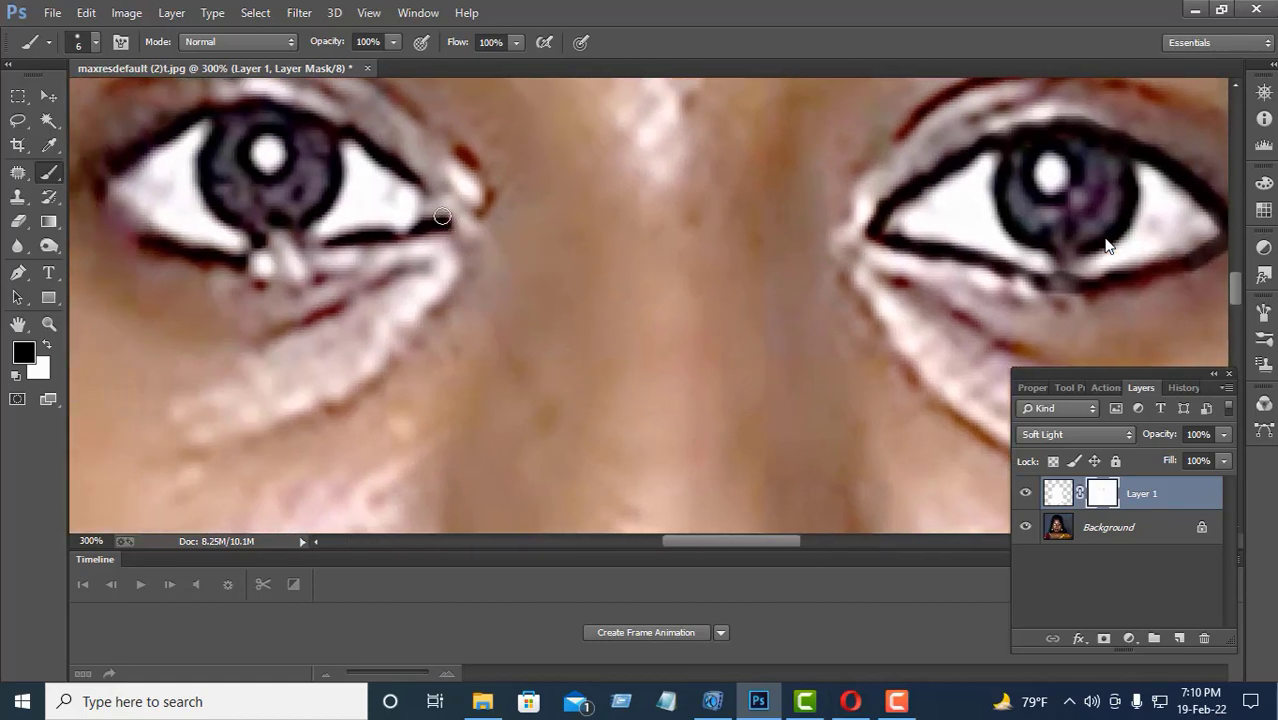
pyautogui.moveTo(437, 214)
pyautogui.mouseDown()
pyautogui.moveTo(424, 192)
pyautogui.moveTo(433, 215)
pyautogui.moveTo(420, 222)
pyautogui.moveTo(244, 257)
pyautogui.moveTo(332, 249)
pyautogui.mouseUp()
pyautogui.moveTo(148, 240)
pyautogui.mouseDown()
pyautogui.moveTo(106, 208)
pyautogui.moveTo(112, 162)
pyautogui.moveTo(201, 113)
pyautogui.moveTo(280, 104)
pyautogui.moveTo(387, 154)
pyautogui.mouseUp()
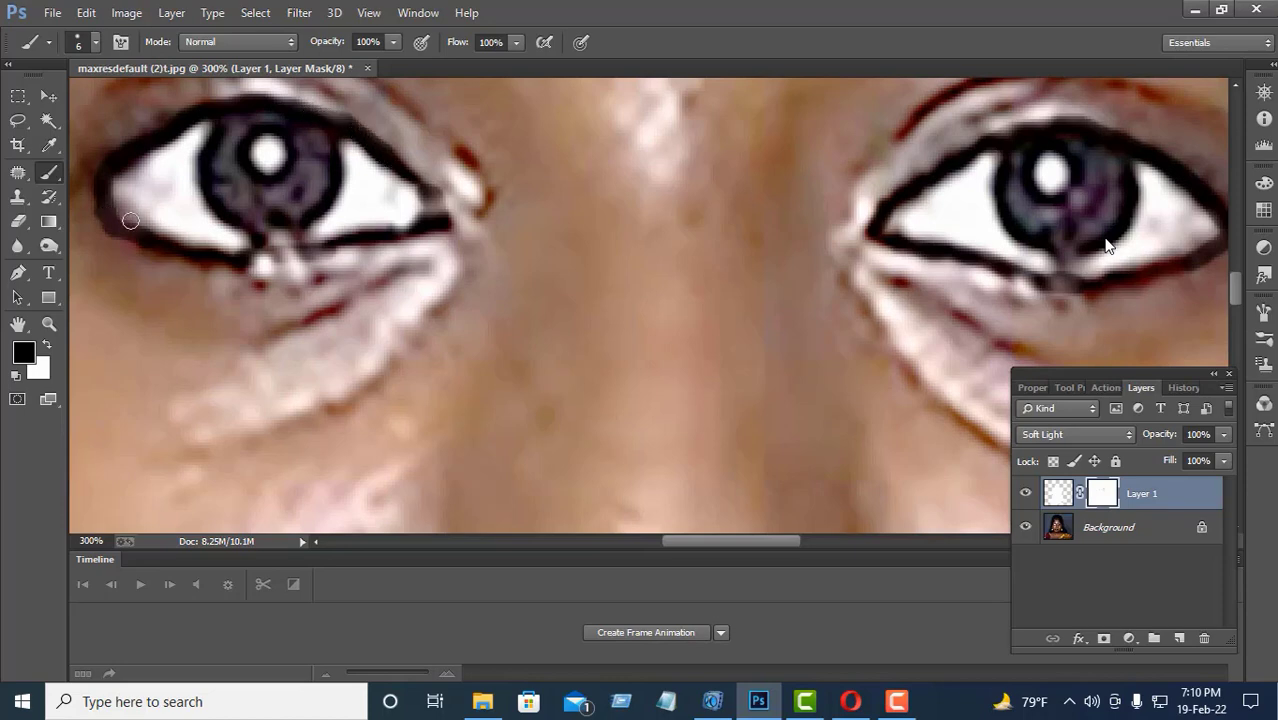
pyautogui.moveTo(106, 214); pyautogui.dragTo(97, 195)
pyautogui.press('x')
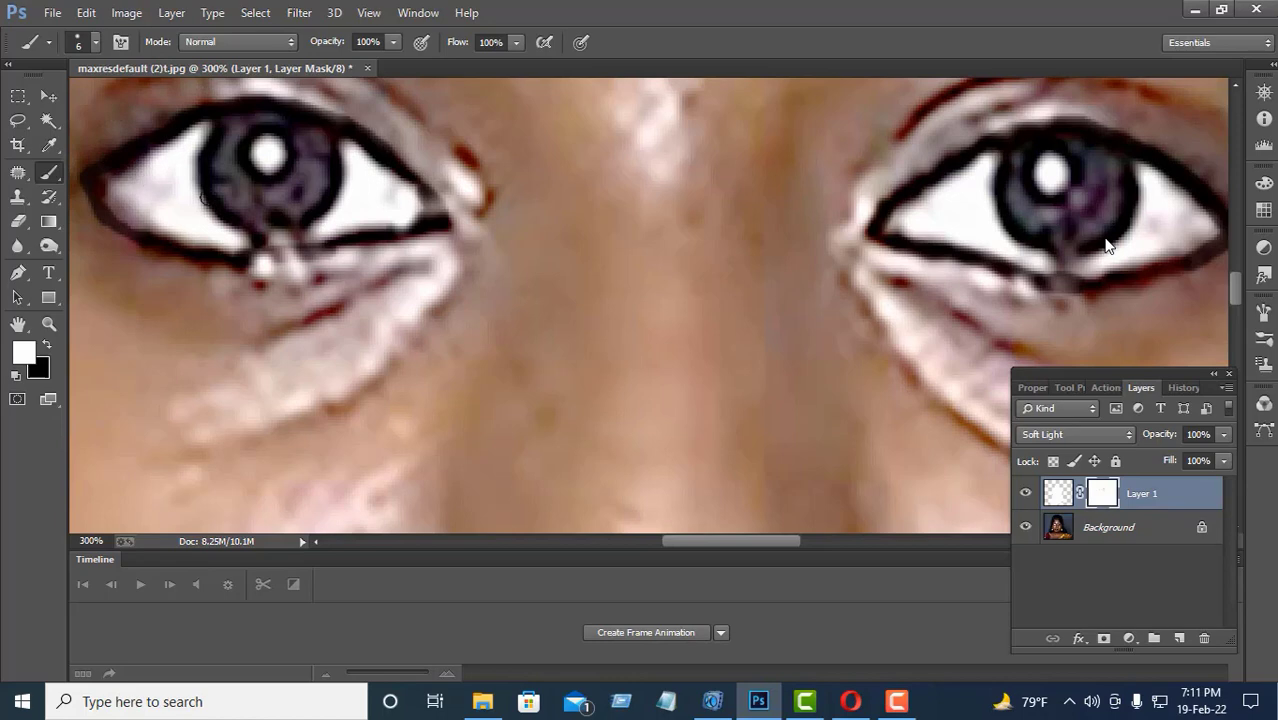
# - Finish painting on the layer mask by switching to the Move tool
pyautogui.hotkey('ctrl', '-')
pyautogui.hotkey('ctrl', '-')
pyautogui.hotkey('ctrl', '-')
pyautogui.hotkey('ctrl', '-')
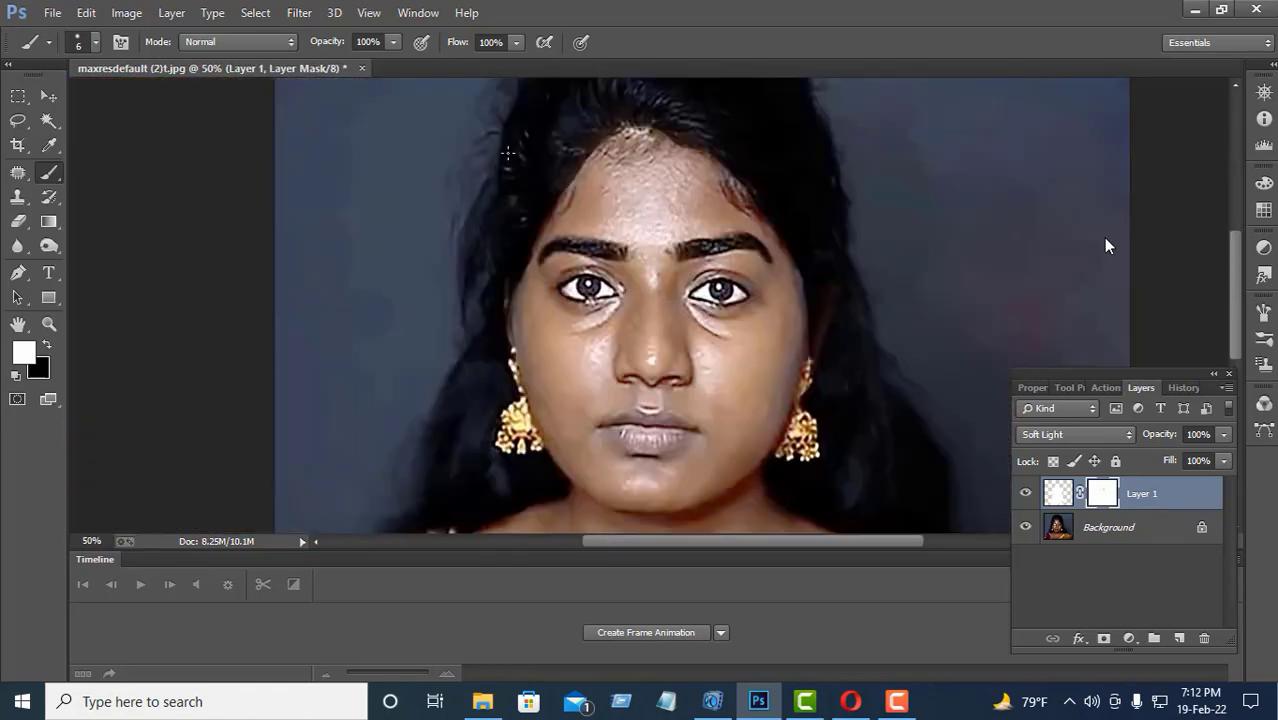
pyautogui.click(48, 96)
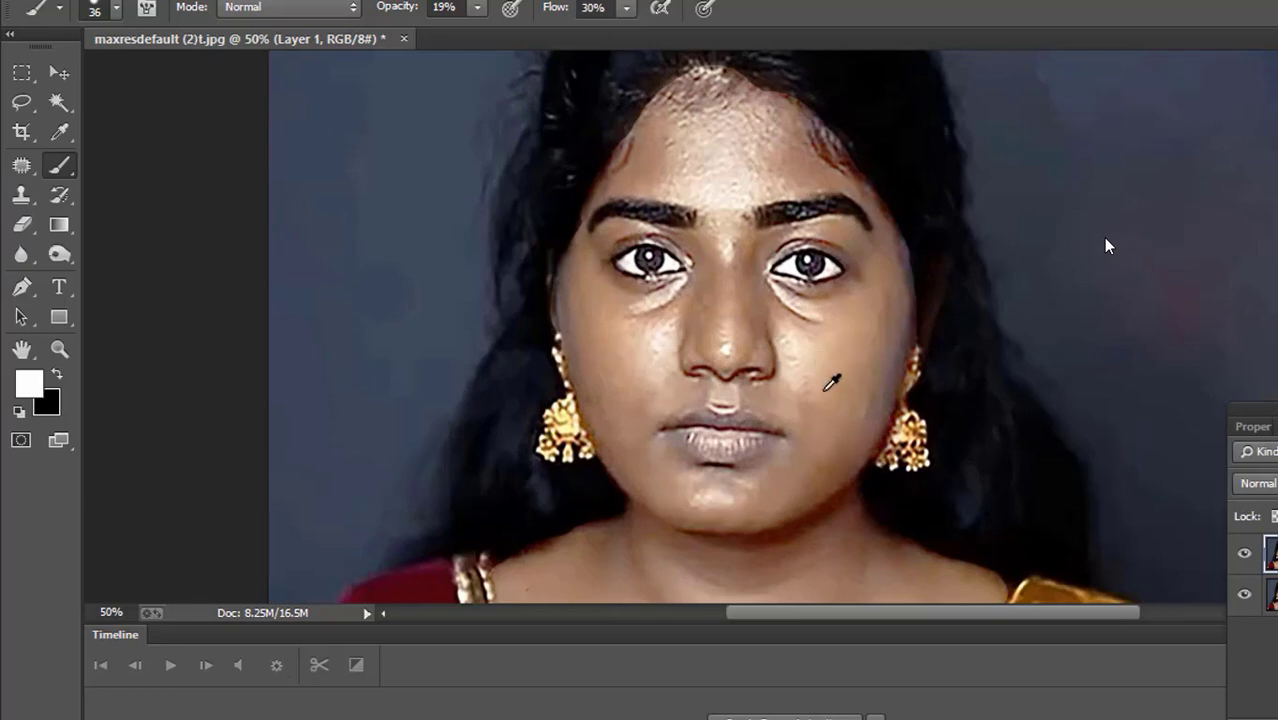
# - Sample a light skin tone from the right-side cheek and enlarge the hard round brush to 57 px
pyautogui.keyDown('alt'); pyautogui.click(854, 336); pyautogui.keyUp('alt')
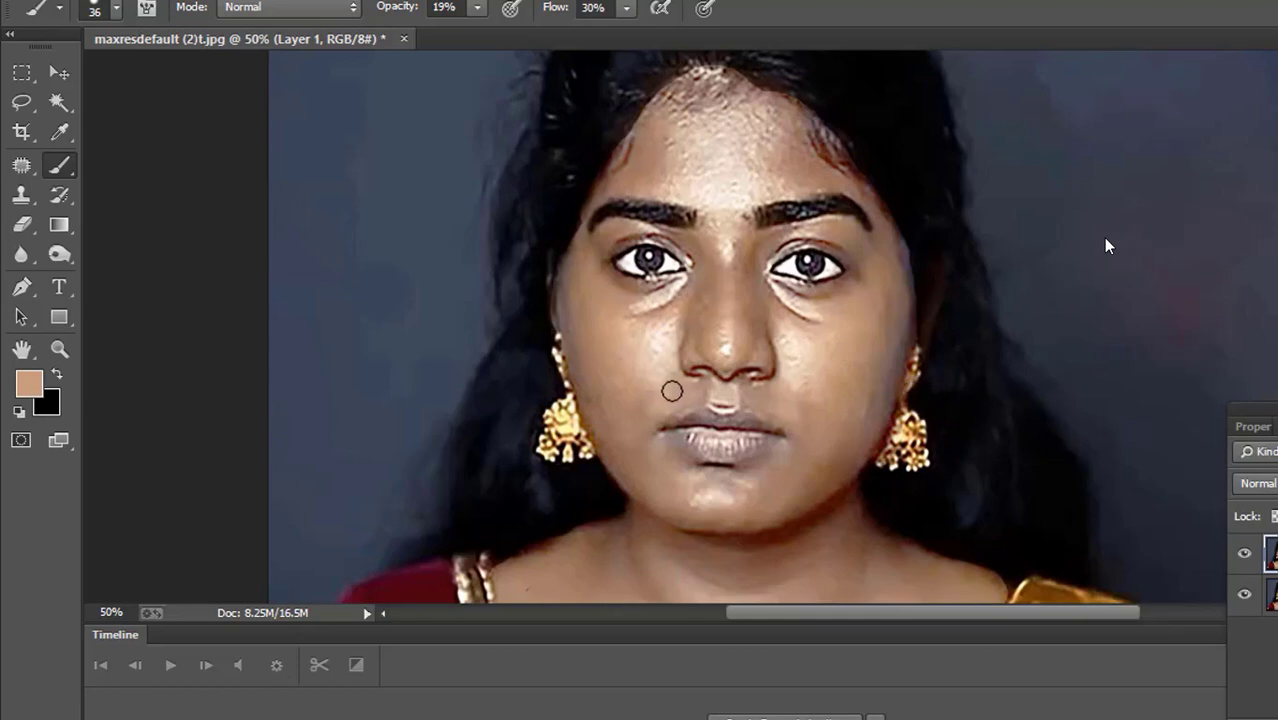
pyautogui.rightClick(676, 343)
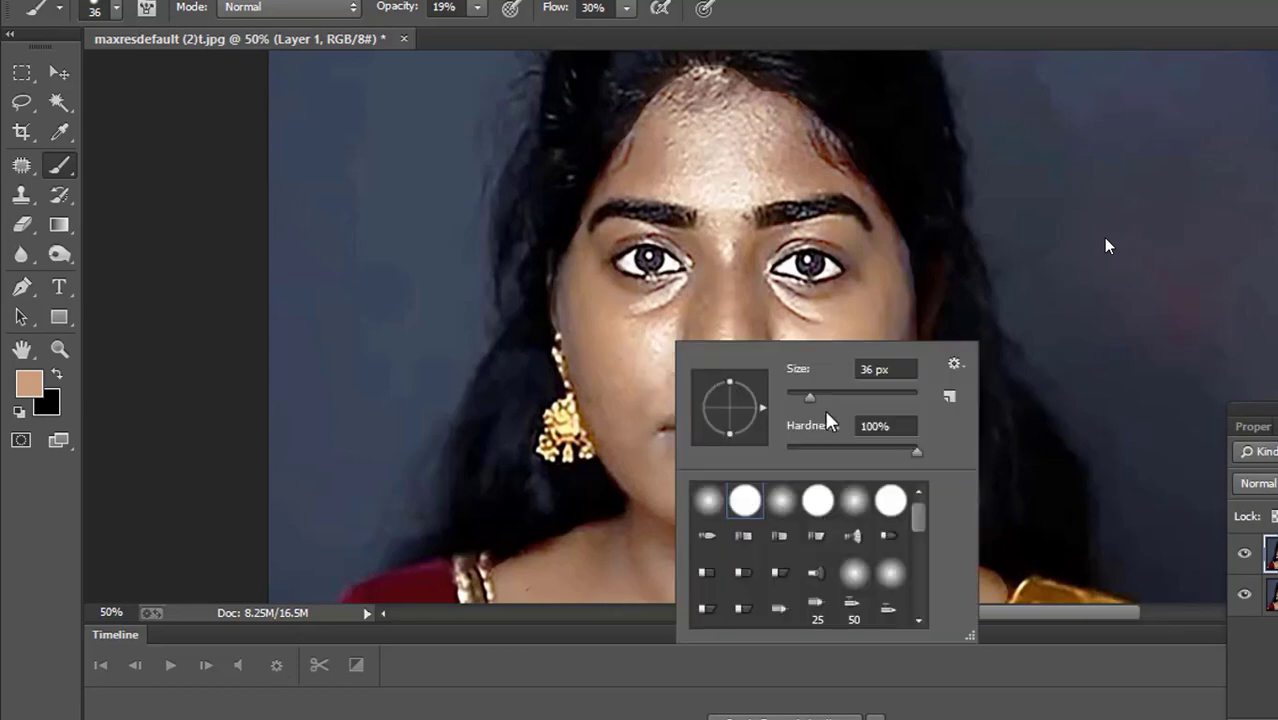
pyautogui.moveTo(824, 397); pyautogui.dragTo(830, 397)
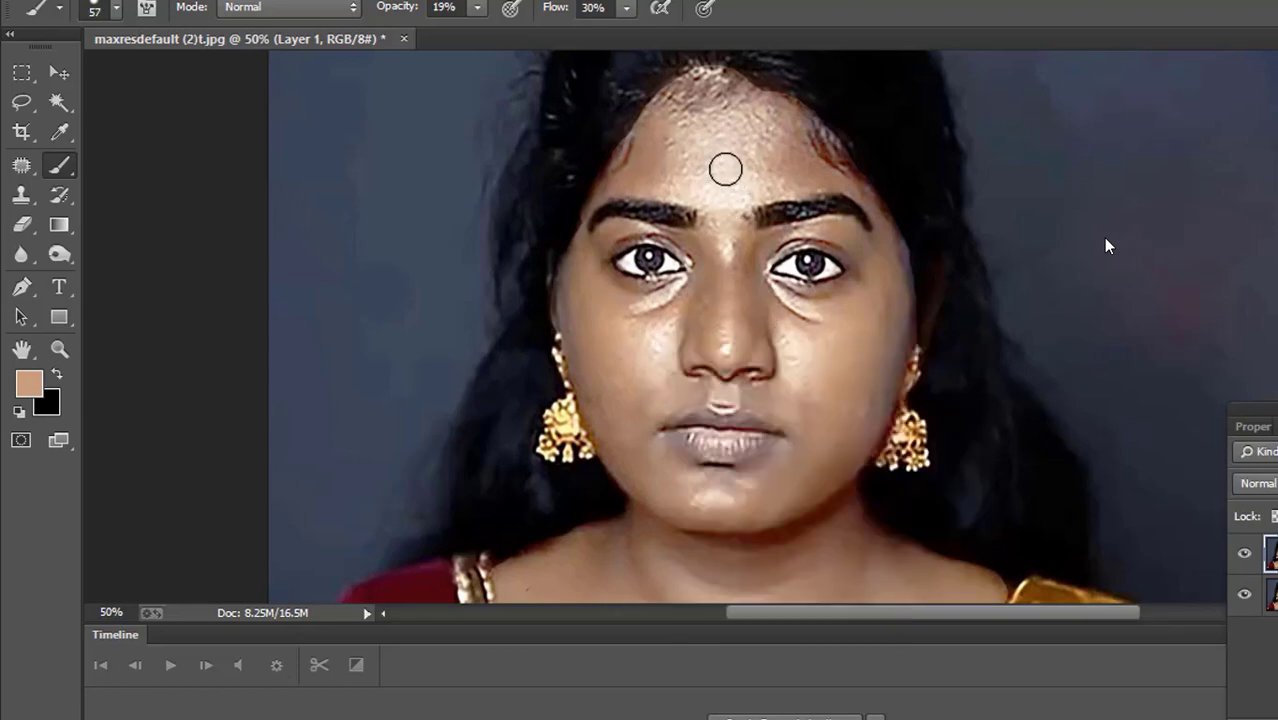
pyautogui.press('Return')
# - Paint the sampled skin tone over the forehead, cheeks and chin with the brush at 19% opacity and 30% flow
pyautogui.moveTo(712, 143)
pyautogui.mouseDown()
pyautogui.moveTo(740, 162)
pyautogui.moveTo(700, 128)
pyautogui.moveTo(720, 131)
pyautogui.moveTo(681, 115)
pyautogui.moveTo(674, 141)
pyautogui.moveTo(715, 124)
pyautogui.moveTo(729, 137)
pyautogui.moveTo(692, 148)
pyautogui.moveTo(742, 119)
pyautogui.moveTo(690, 99)
pyautogui.moveTo(741, 110)
pyautogui.moveTo(736, 131)
pyautogui.moveTo(676, 172)
pyautogui.moveTo(724, 195)
pyautogui.moveTo(722, 178)
pyautogui.moveTo(734, 195)
pyautogui.moveTo(760, 180)
pyautogui.moveTo(737, 190)
pyautogui.moveTo(789, 186)
pyautogui.moveTo(679, 187)
pyautogui.moveTo(669, 138)
pyautogui.moveTo(652, 172)
pyautogui.moveTo(666, 134)
pyautogui.moveTo(684, 173)
pyautogui.moveTo(734, 167)
pyautogui.moveTo(768, 143)
pyautogui.moveTo(782, 190)
pyautogui.moveTo(791, 164)
pyautogui.moveTo(777, 178)
pyautogui.moveTo(783, 146)
pyautogui.moveTo(732, 126)
pyautogui.moveTo(687, 172)
pyautogui.moveTo(724, 292)
pyautogui.moveTo(691, 299)
pyautogui.moveTo(689, 286)
pyautogui.moveTo(633, 313)
pyautogui.moveTo(676, 324)
pyautogui.moveTo(645, 375)
pyautogui.moveTo(794, 378)
pyautogui.moveTo(784, 346)
pyautogui.moveTo(789, 381)
pyautogui.moveTo(781, 359)
pyautogui.moveTo(794, 339)
pyautogui.moveTo(801, 399)
pyautogui.moveTo(818, 331)
pyautogui.moveTo(778, 296)
pyautogui.moveTo(807, 328)
pyautogui.moveTo(834, 304)
pyautogui.moveTo(805, 388)
pyautogui.moveTo(853, 382)
pyautogui.moveTo(714, 404)
pyautogui.moveTo(648, 365)
pyautogui.moveTo(659, 379)
pyautogui.moveTo(665, 314)
pyautogui.moveTo(627, 321)
pyautogui.moveTo(633, 379)
pyautogui.moveTo(605, 382)
pyautogui.moveTo(613, 428)
pyautogui.moveTo(670, 476)
pyautogui.moveTo(827, 339)
pyautogui.moveTo(824, 310)
pyautogui.moveTo(913, 345)
pyautogui.moveTo(899, 294)
pyautogui.moveTo(864, 425)
pyautogui.moveTo(806, 479)
pyautogui.moveTo(705, 508)
pyautogui.moveTo(630, 471)
pyautogui.moveTo(632, 455)
pyautogui.moveTo(765, 496)
pyautogui.moveTo(668, 528)
pyautogui.moveTo(792, 517)
pyautogui.mouseUp()
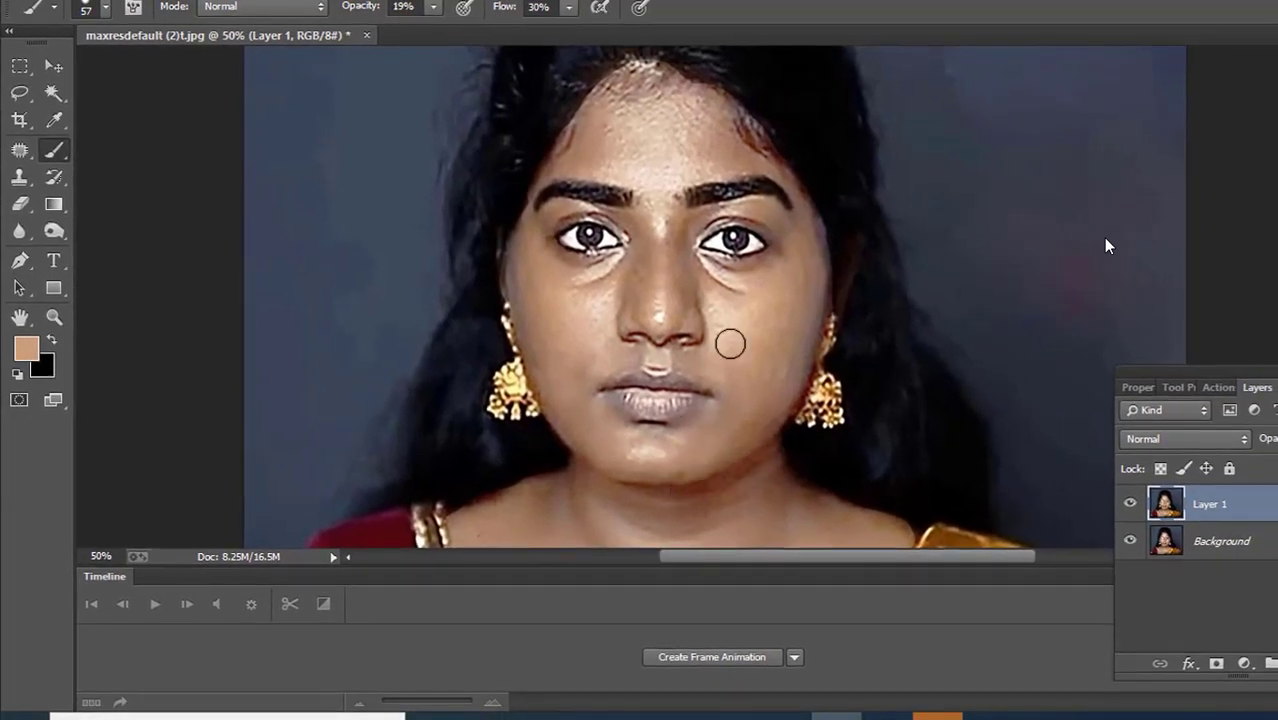
pyautogui.moveTo(725, 350)
pyautogui.mouseDown()
pyautogui.moveTo(747, 348)
pyautogui.moveTo(793, 294)
pyautogui.moveTo(804, 330)
pyautogui.moveTo(785, 379)
pyautogui.moveTo(787, 354)
pyautogui.mouseUp()
pyautogui.moveTo(576, 340)
pyautogui.mouseDown()
pyautogui.moveTo(579, 279)
pyautogui.moveTo(562, 281)
pyautogui.moveTo(590, 325)
pyautogui.moveTo(594, 300)
pyautogui.moveTo(583, 363)
pyautogui.moveTo(634, 283)
pyautogui.moveTo(569, 313)
pyautogui.mouseUp()
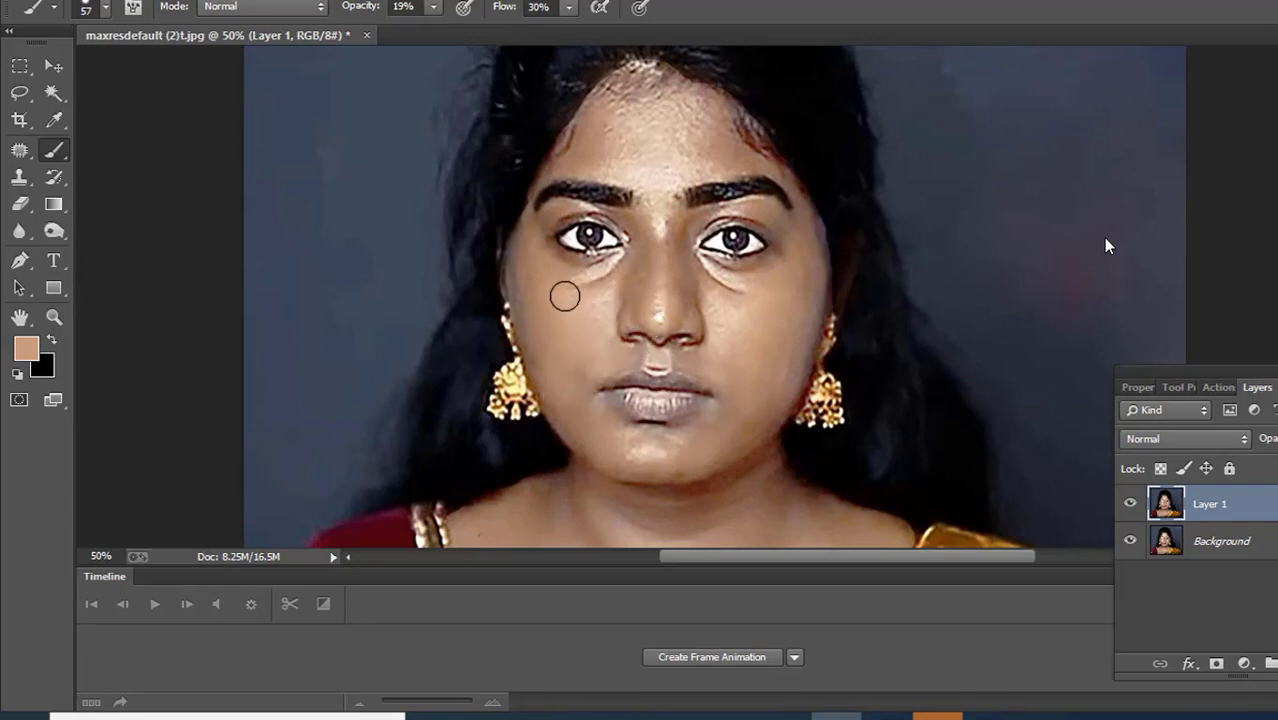
# - Examine the evened skin tone up close and across the whole portrait
pyautogui.hotkey('ctrl', '-')
pyautogui.hotkey('ctrl', '-')
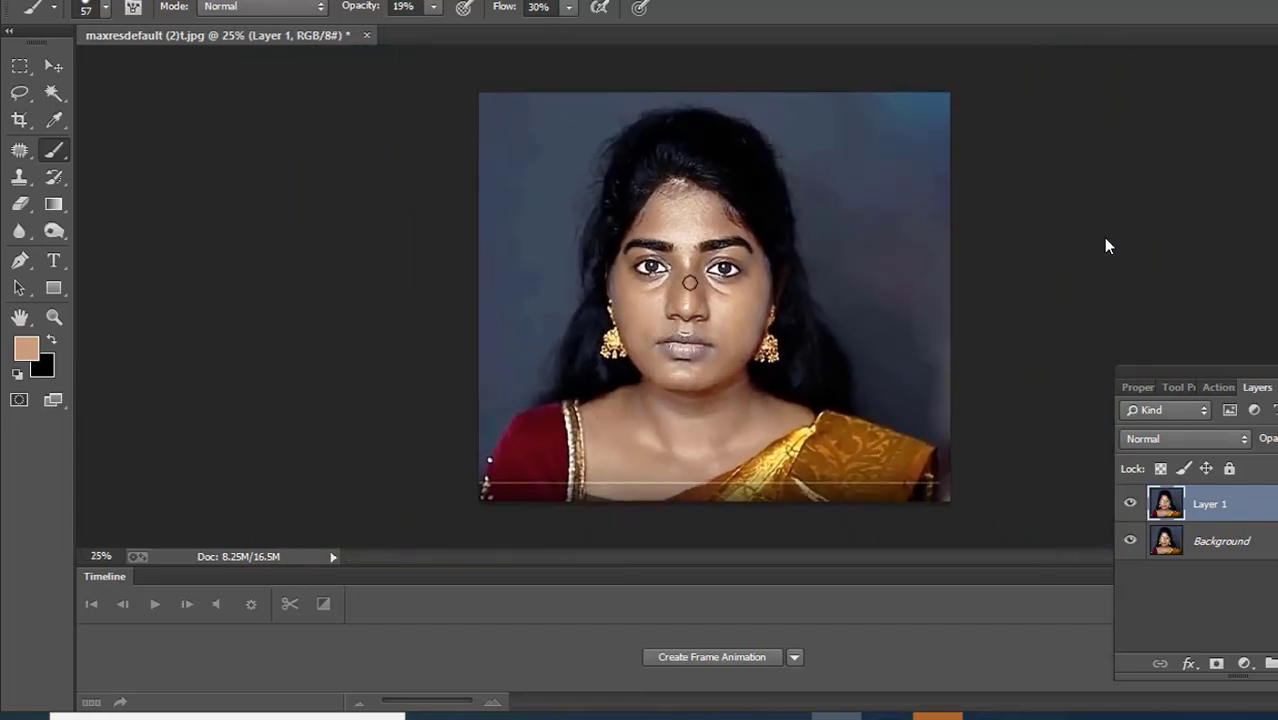
pyautogui.hotkey('ctrl', '+')
pyautogui.hotkey('ctrl', '+')
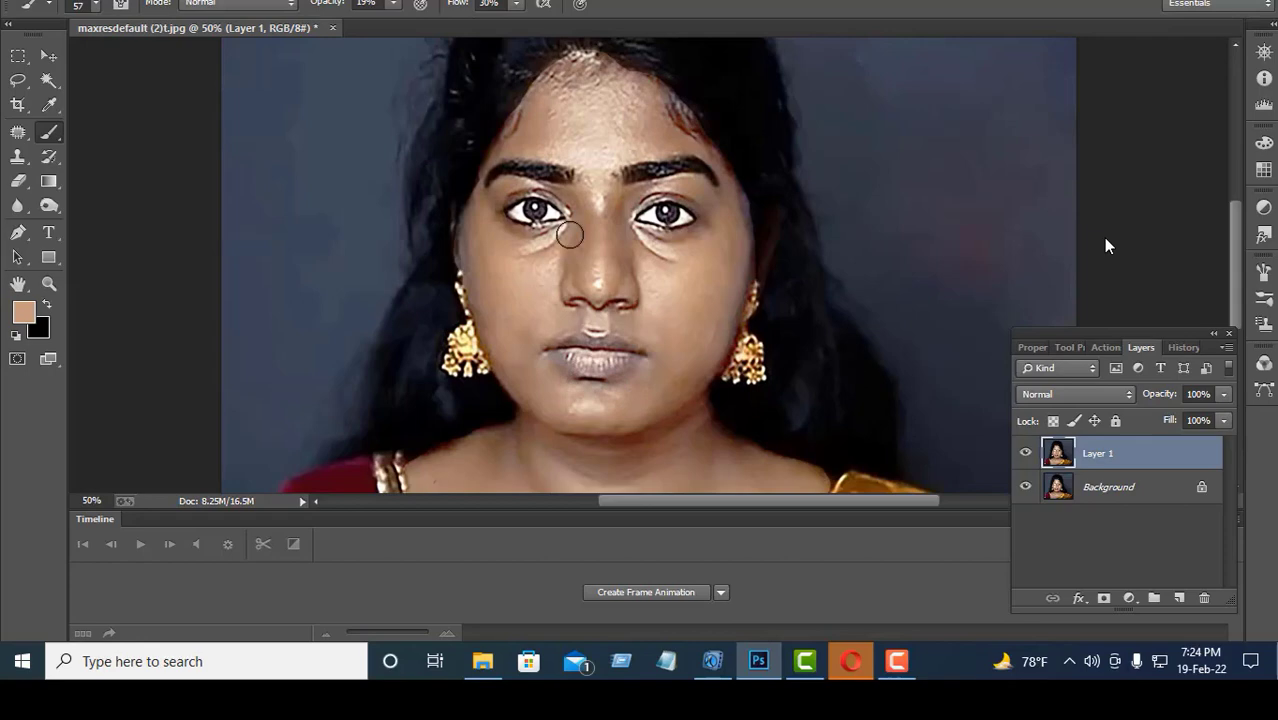
pyautogui.hotkey('ctrl', '-')
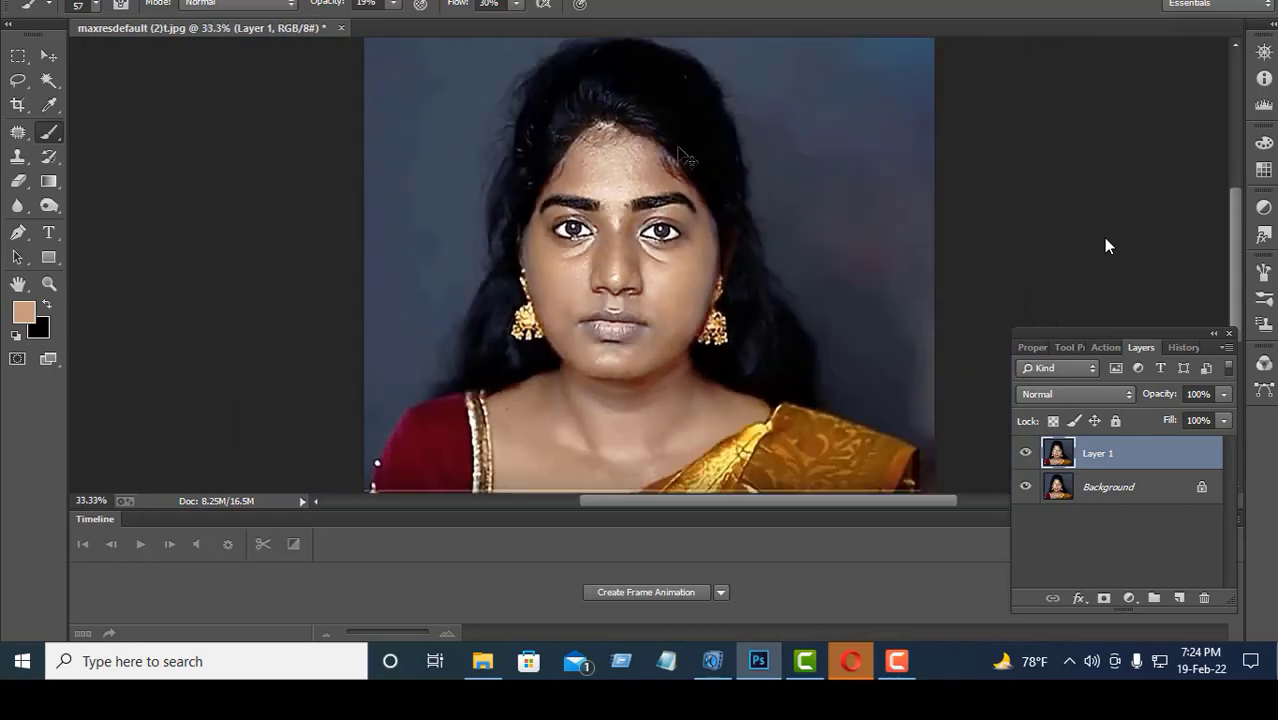
pyautogui.hotkey('ctrl', '-')
pyautogui.hotkey('ctrl', '-')
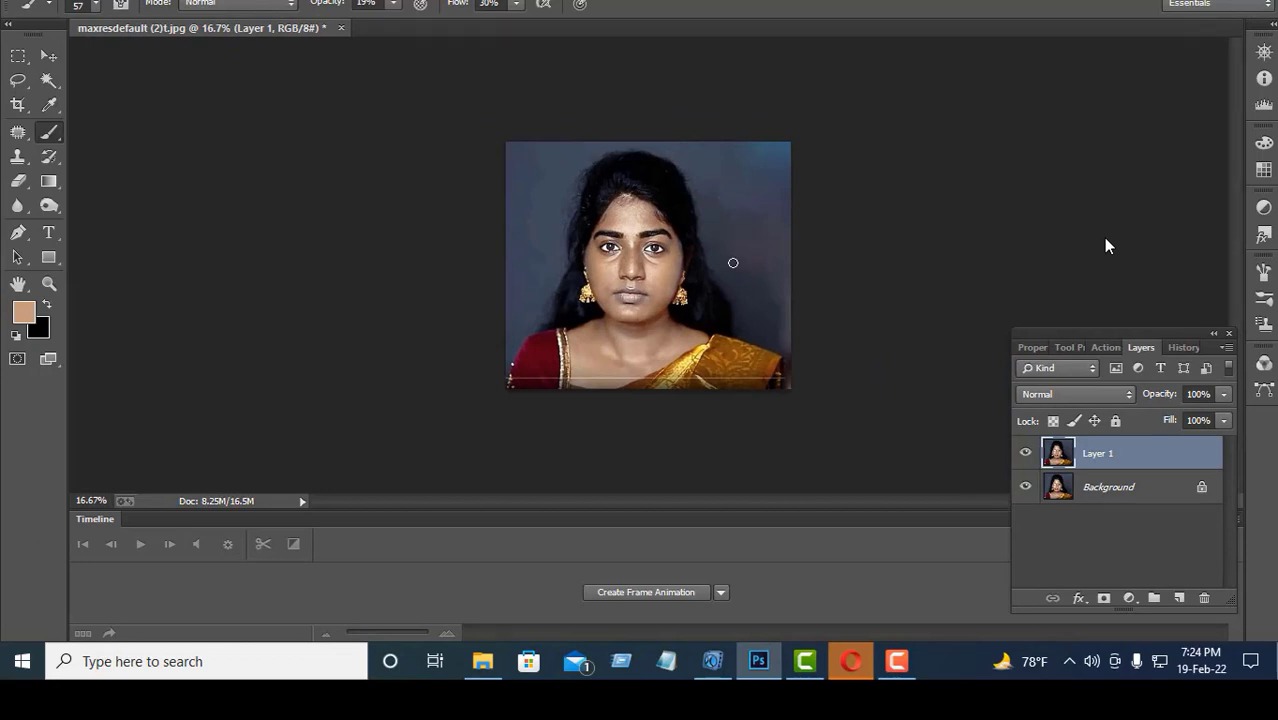
pyautogui.hotkey('ctrl', '+')
pyautogui.hotkey('ctrl', '+')
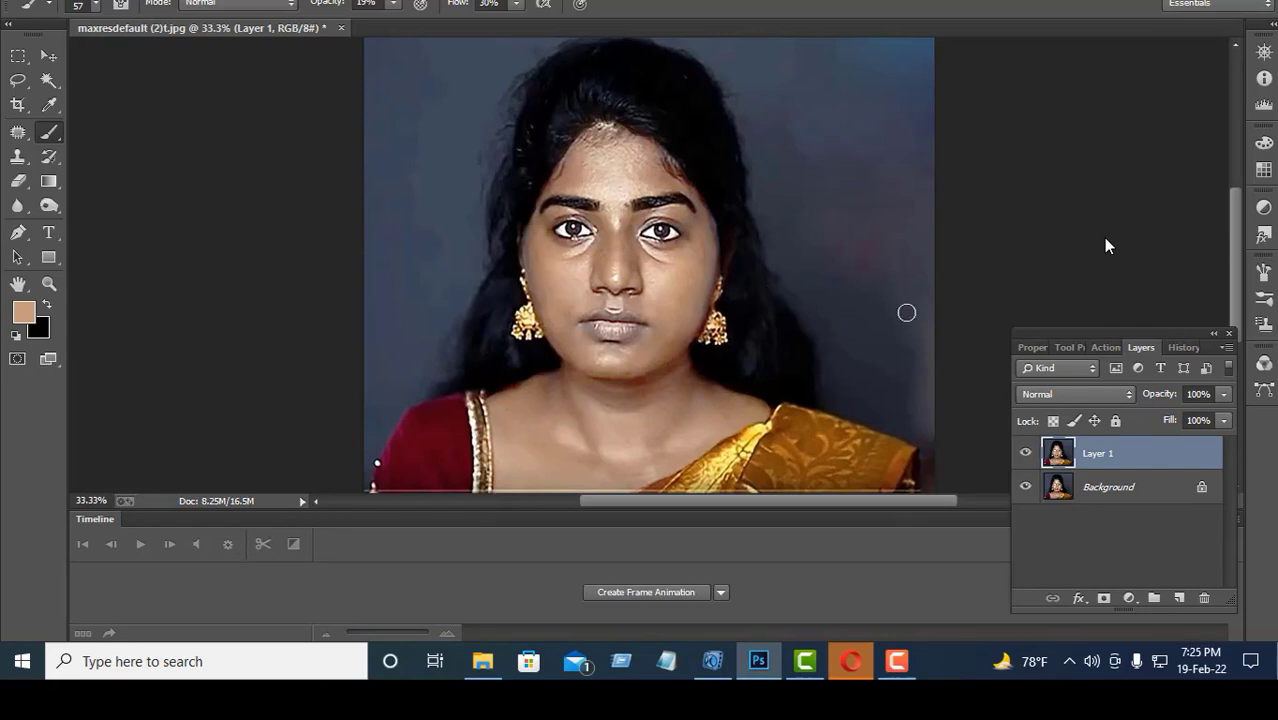
# - Add a new empty layer above the retouched portrait layer and undo the trial mask on it
pyautogui.click(1178, 597)
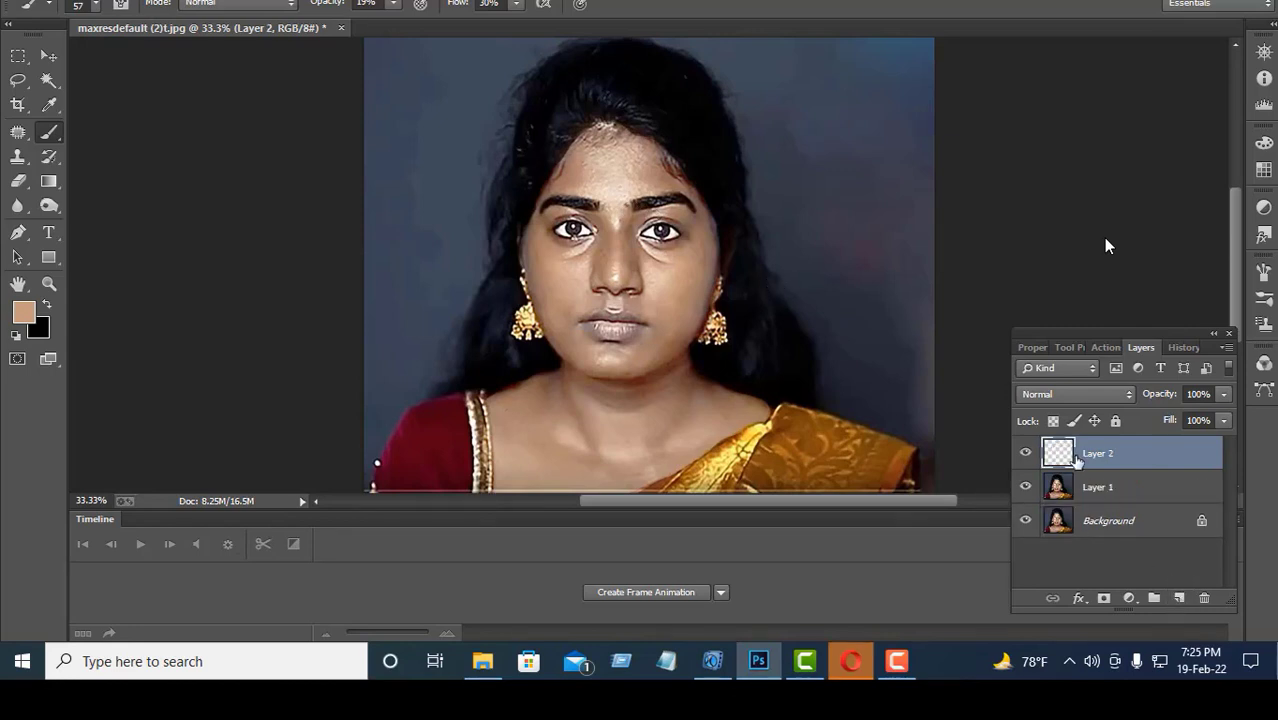
pyautogui.click(1104, 598)
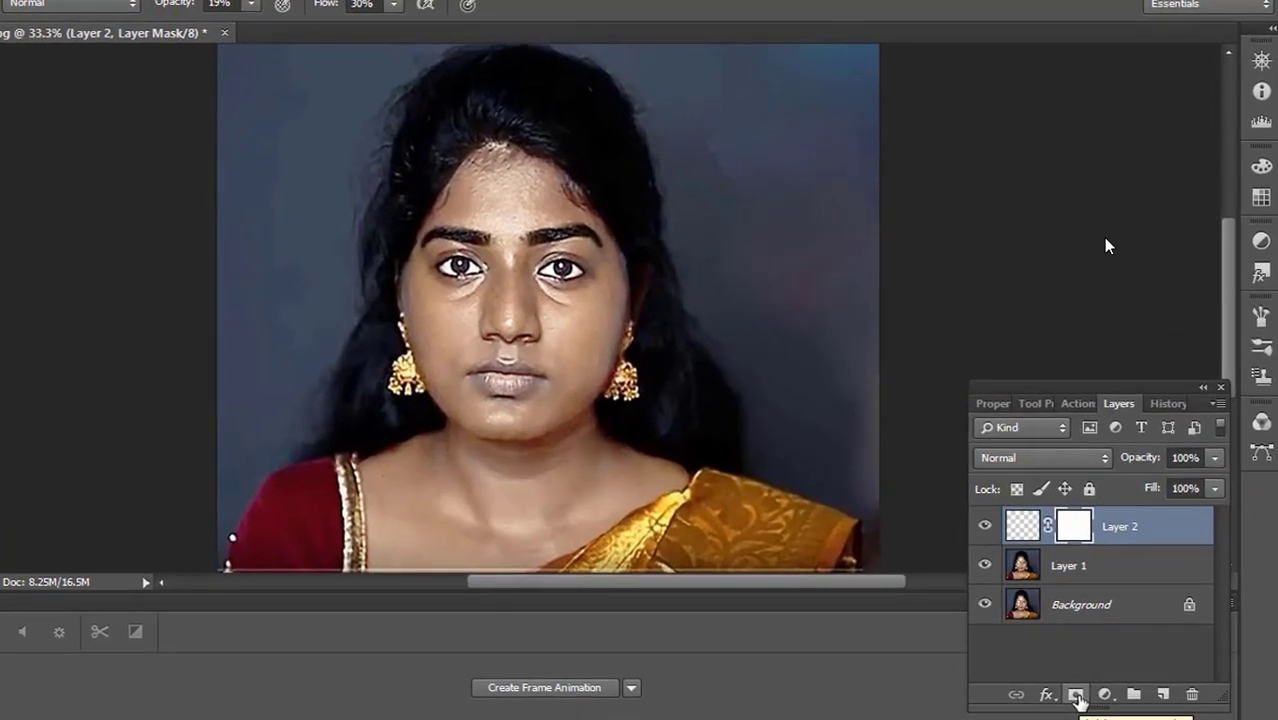
pyautogui.hotkey('ctrl', 'z')
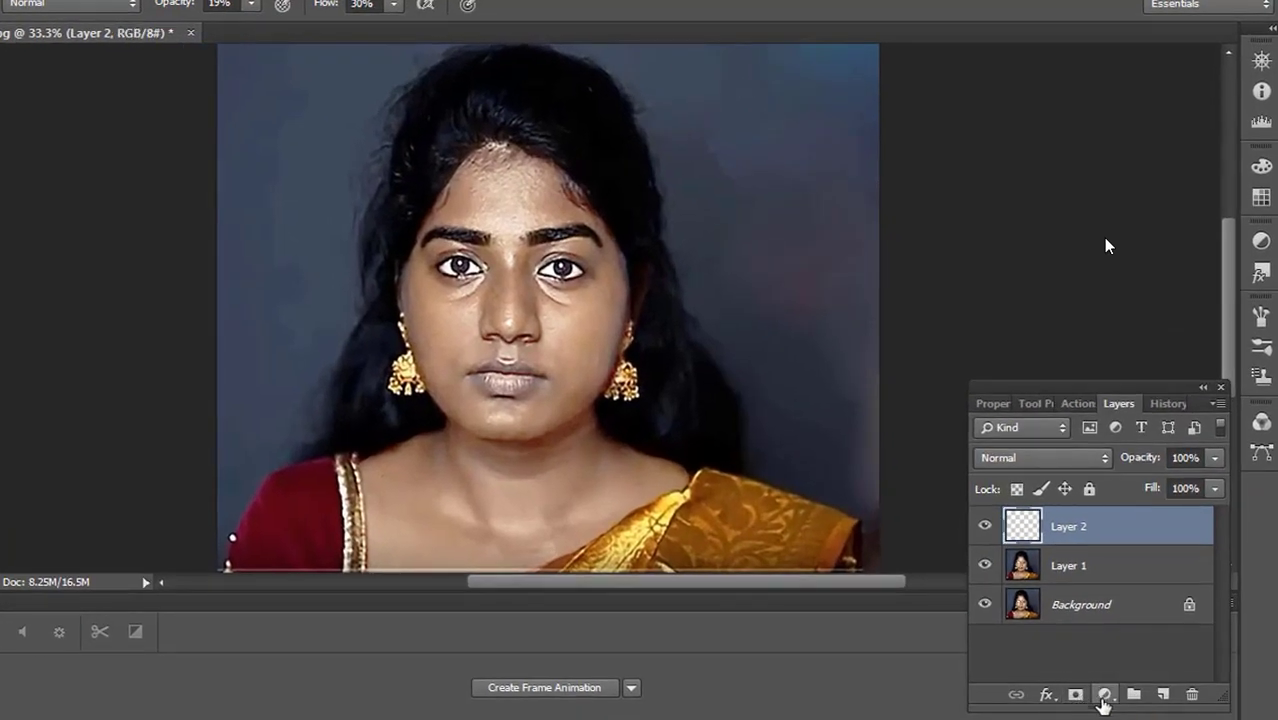
# - Try a Solid Color fill layer in bright red #ec092f over the portrait
pyautogui.click(1104, 695)
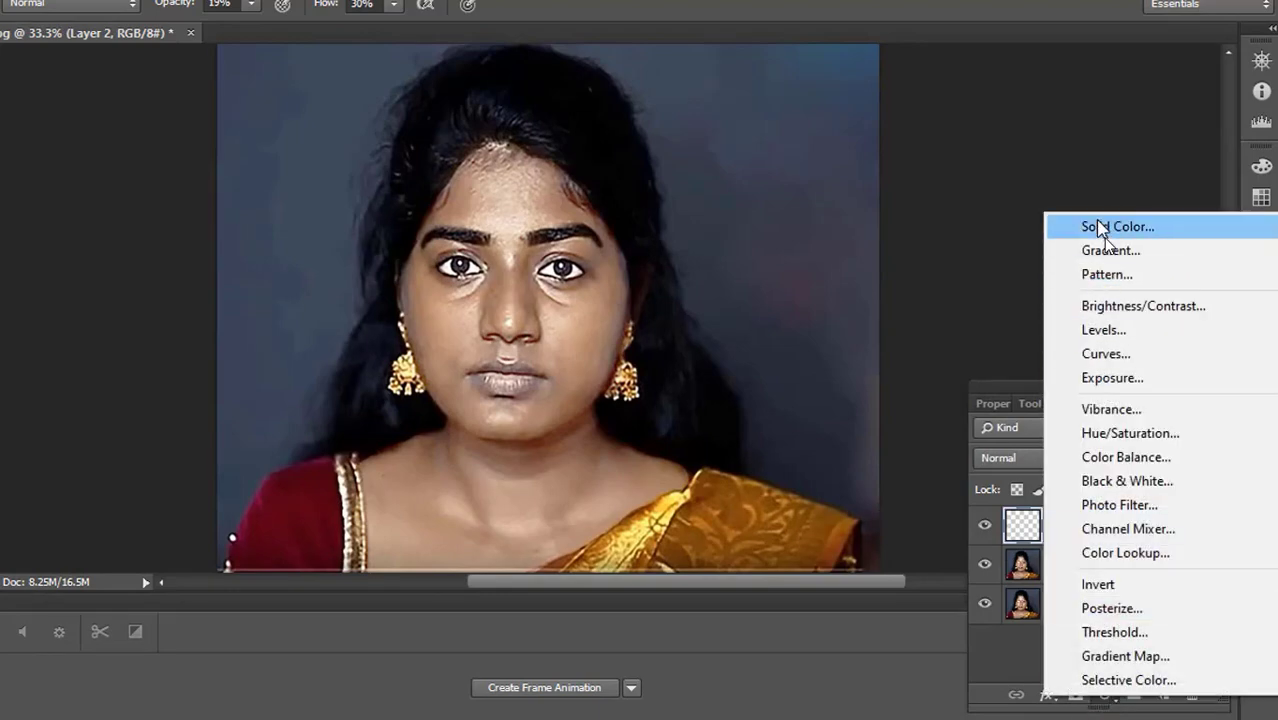
pyautogui.click(1100, 228)
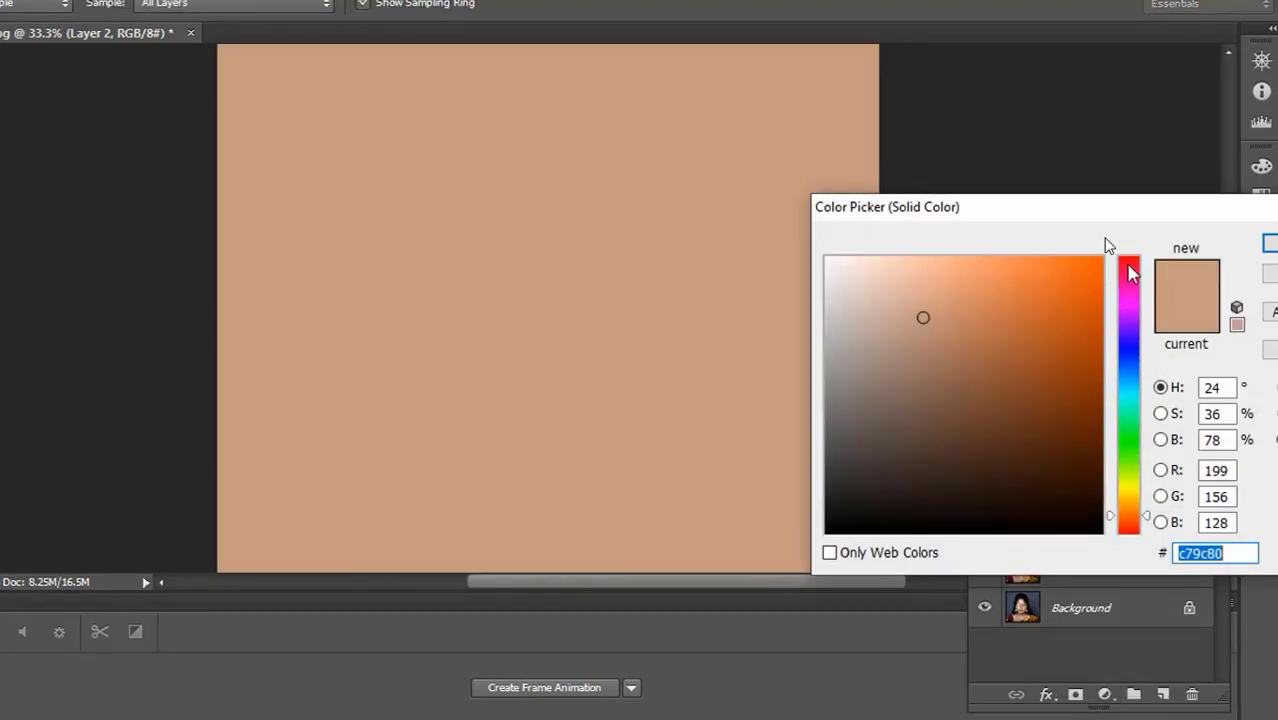
pyautogui.click(1128, 264)
pyautogui.click(1093, 276)
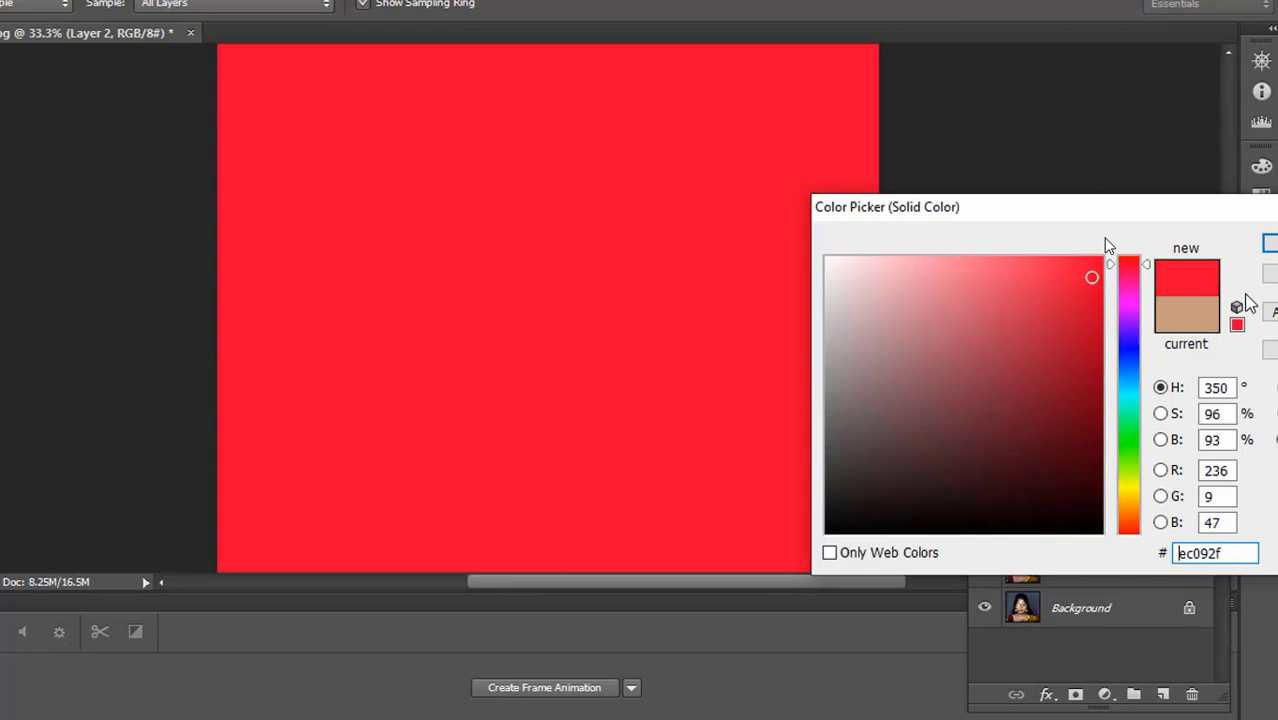
pyautogui.click(1268, 244)
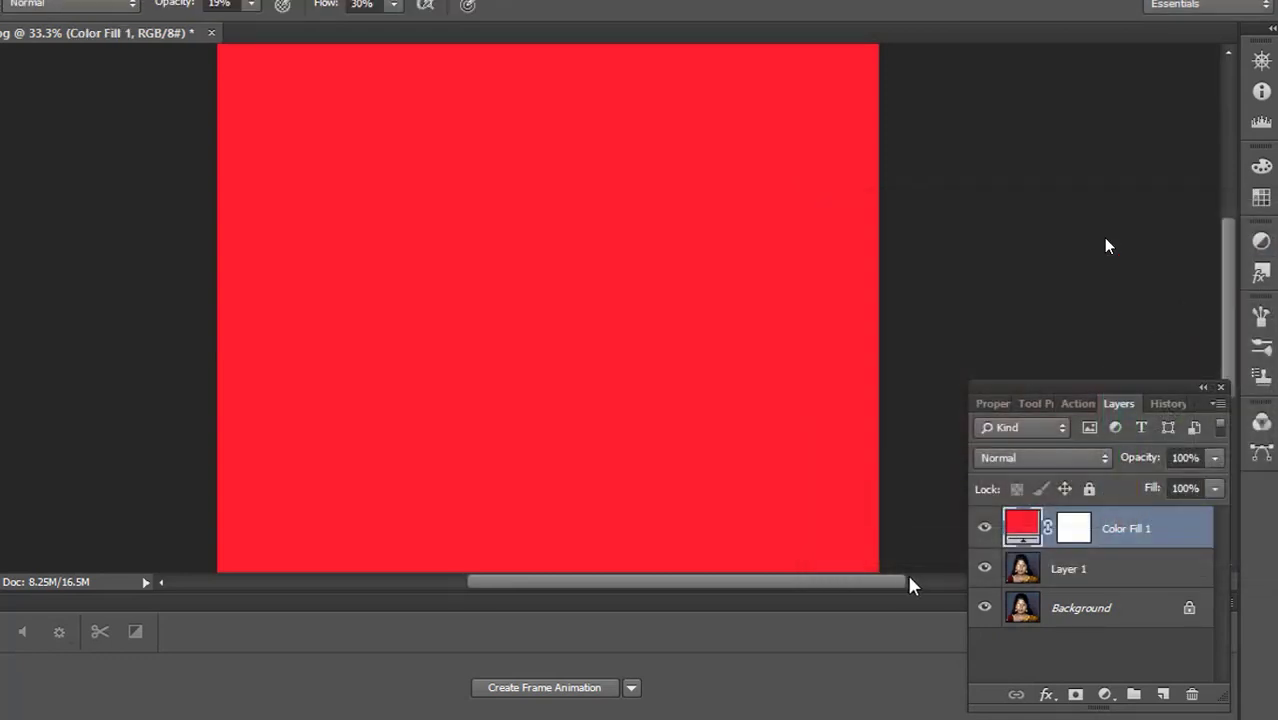
# - Inspect the fill layer's mask, and undo the solid colour fill to return to the empty layer
pyautogui.keyDown('alt'); pyautogui.click(1070, 533); pyautogui.keyUp('alt')
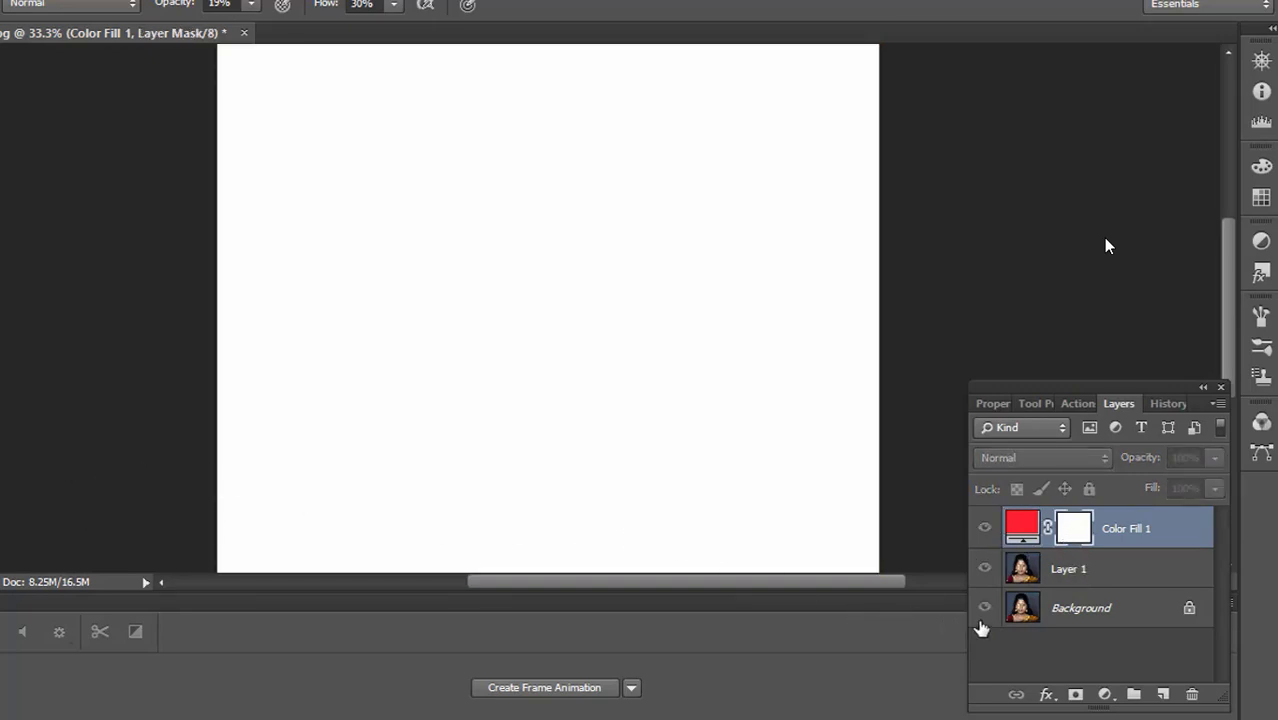
pyautogui.click(1094, 578)
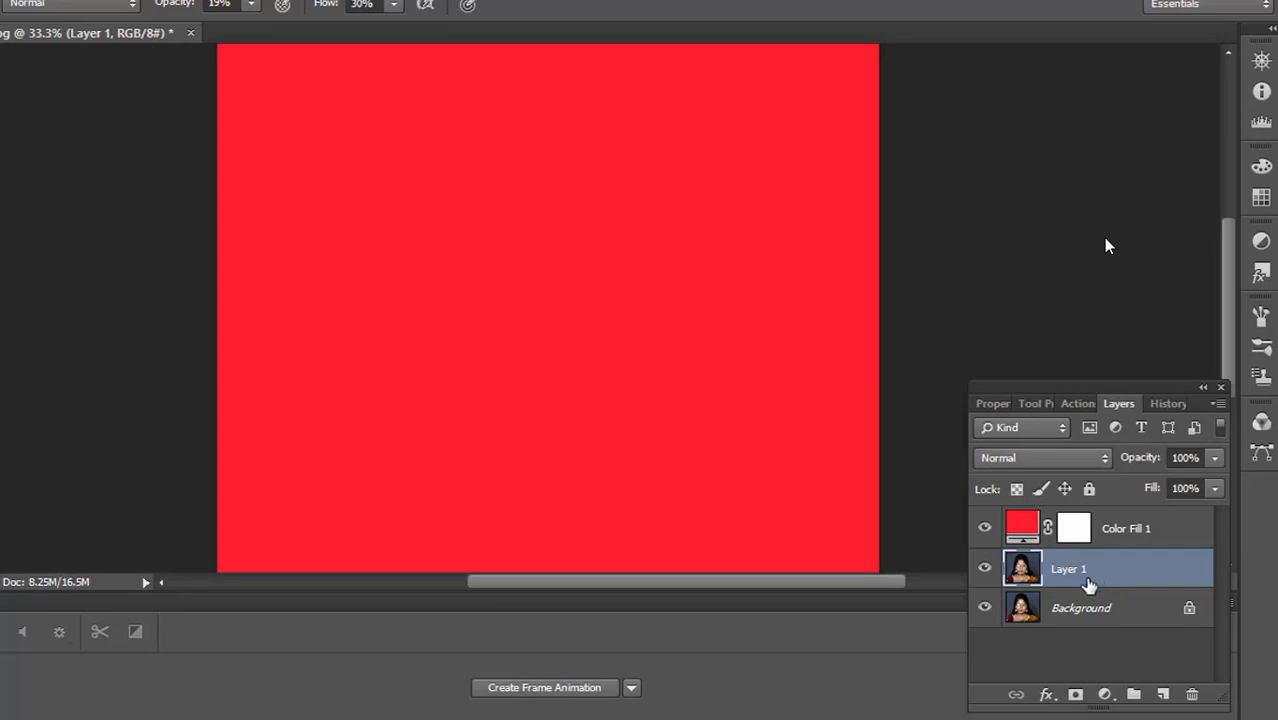
pyautogui.hotkey('ctrl', 'alt', 'z')
pyautogui.hotkey('ctrl', 'alt', 'z')
pyautogui.hotkey('ctrl', 'alt', 'z')
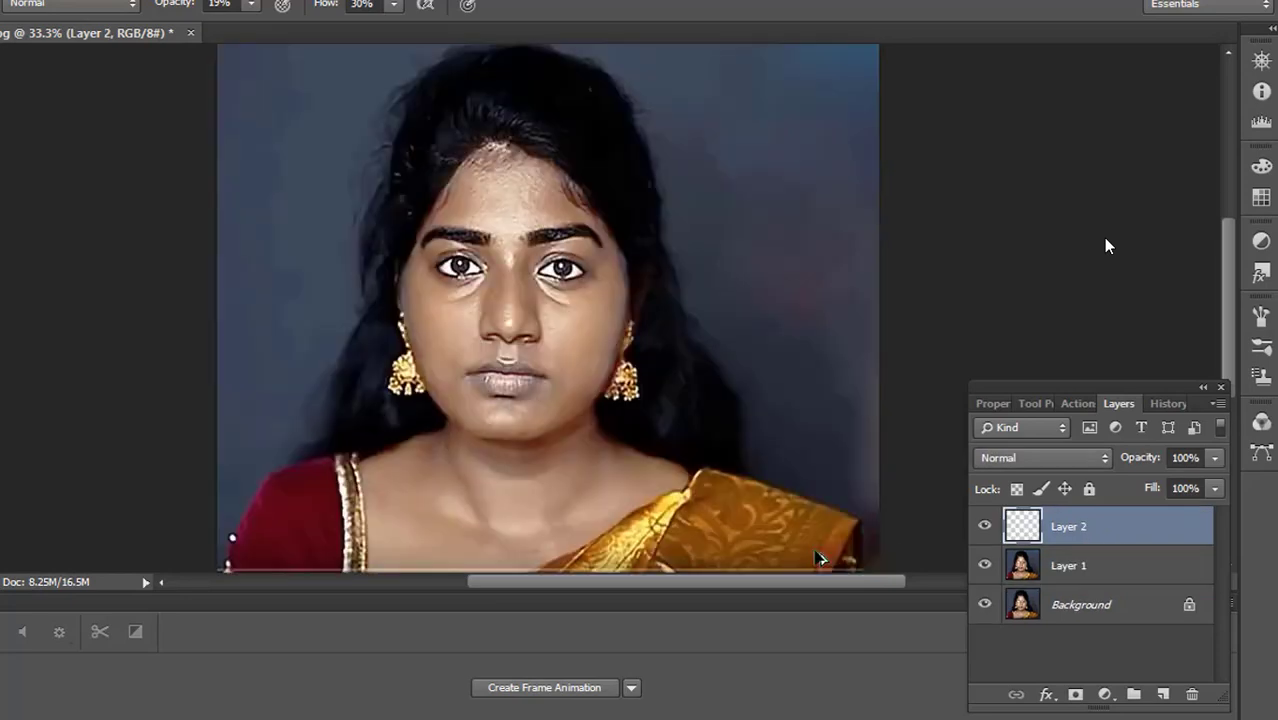
# - Keep the empty Layer 2 as the painting target and set the foreground colour to red #ed0234 for the brush
pyautogui.click(1163, 694)
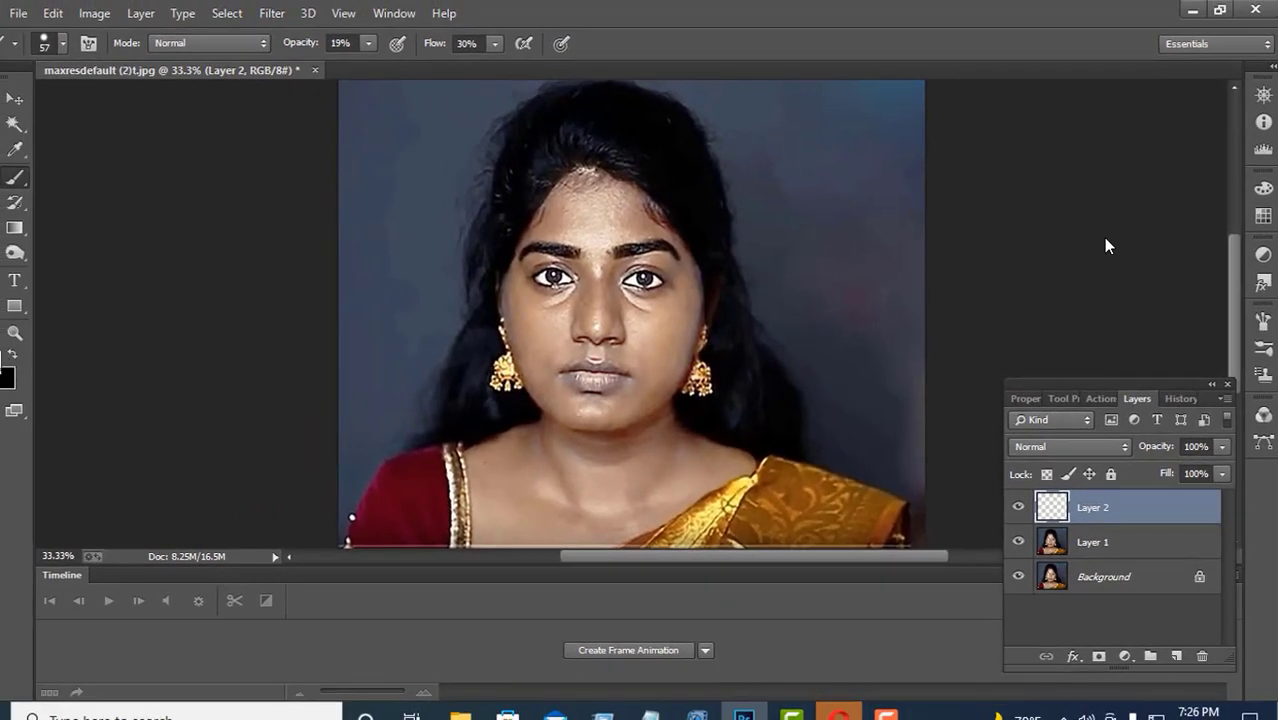
pyautogui.press('i')
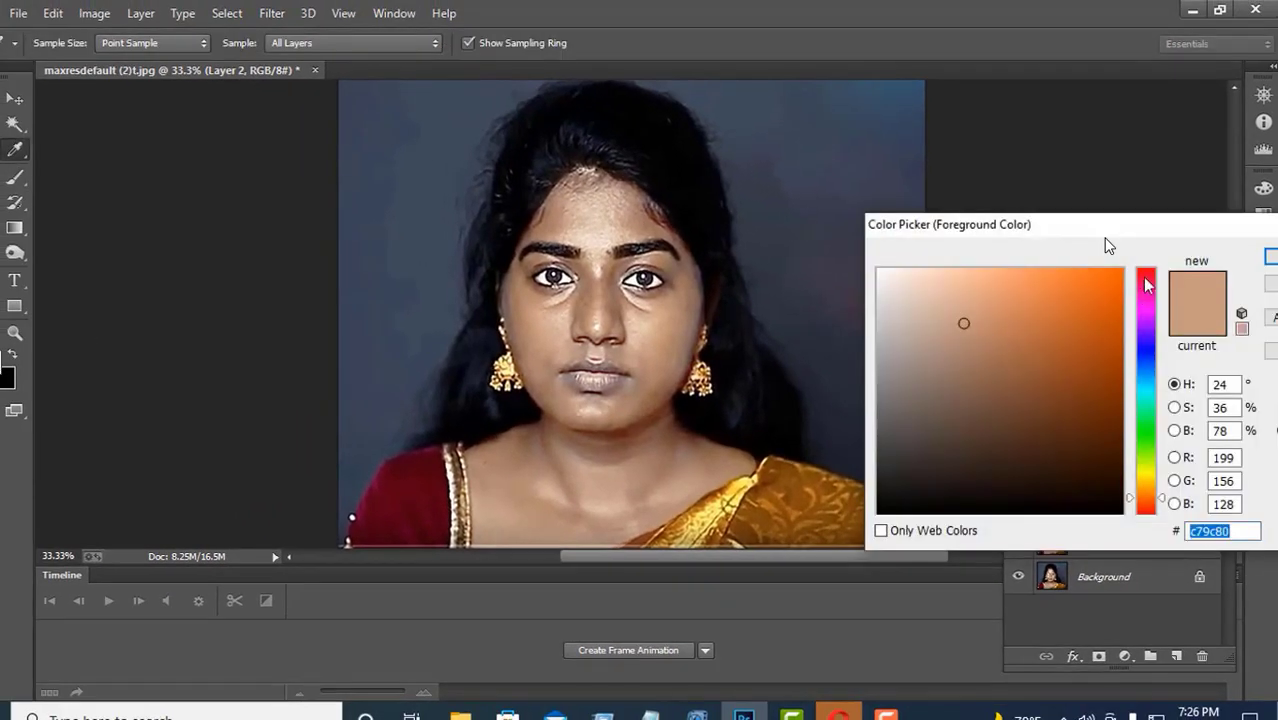
pyautogui.moveTo(1132, 310); pyautogui.dragTo(1132, 278)
pyautogui.write('ed0234')
pyautogui.press('Return')
pyautogui.press('b')
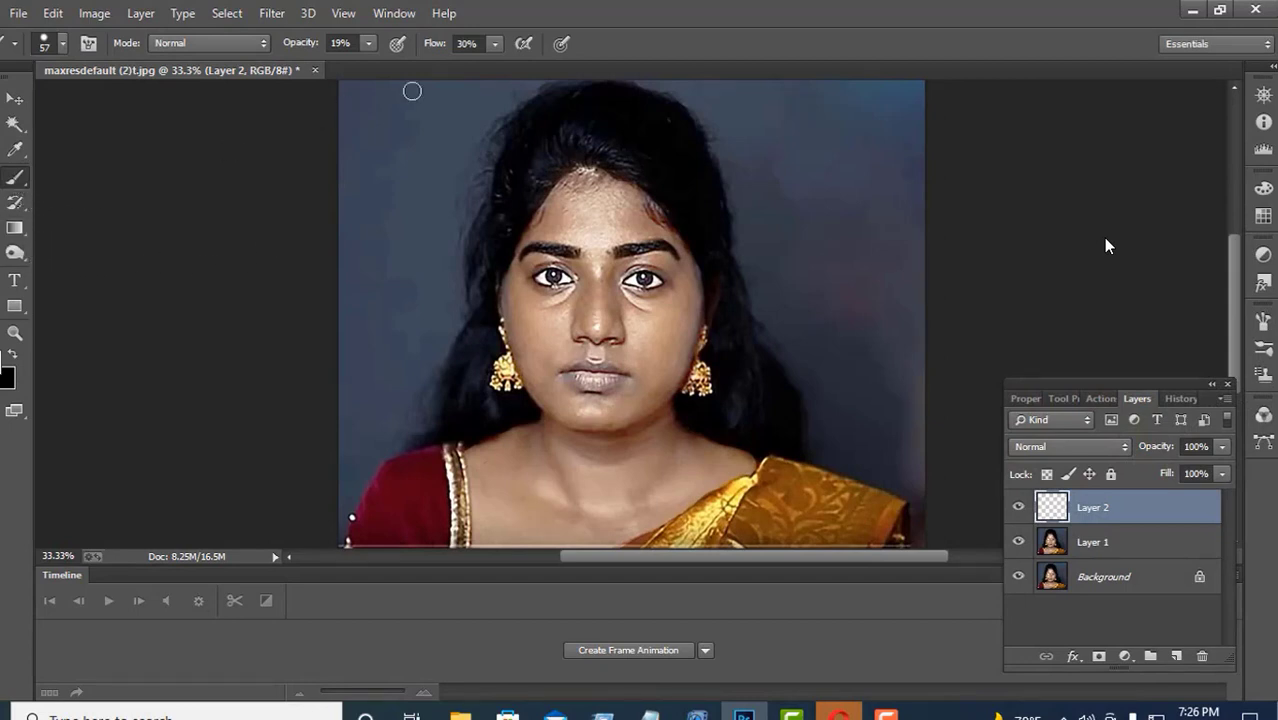
# - Set the brush's opacity and flow to 100%
pyautogui.click(368, 43)
pyautogui.moveTo(372, 64); pyautogui.dragTo(578, 63)
pyautogui.click(494, 45)
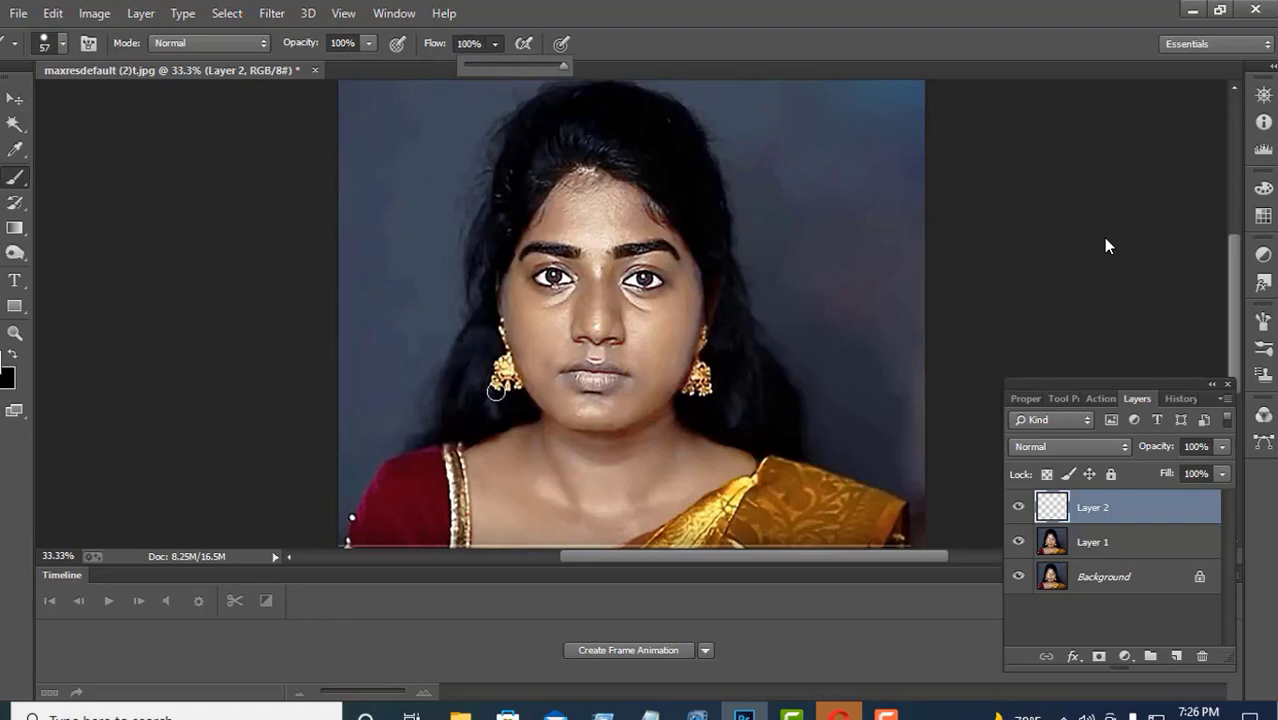
pyautogui.hotkey('ctrl', '+')
pyautogui.hotkey('ctrl', '+')
pyautogui.hotkey('ctrl', '+')
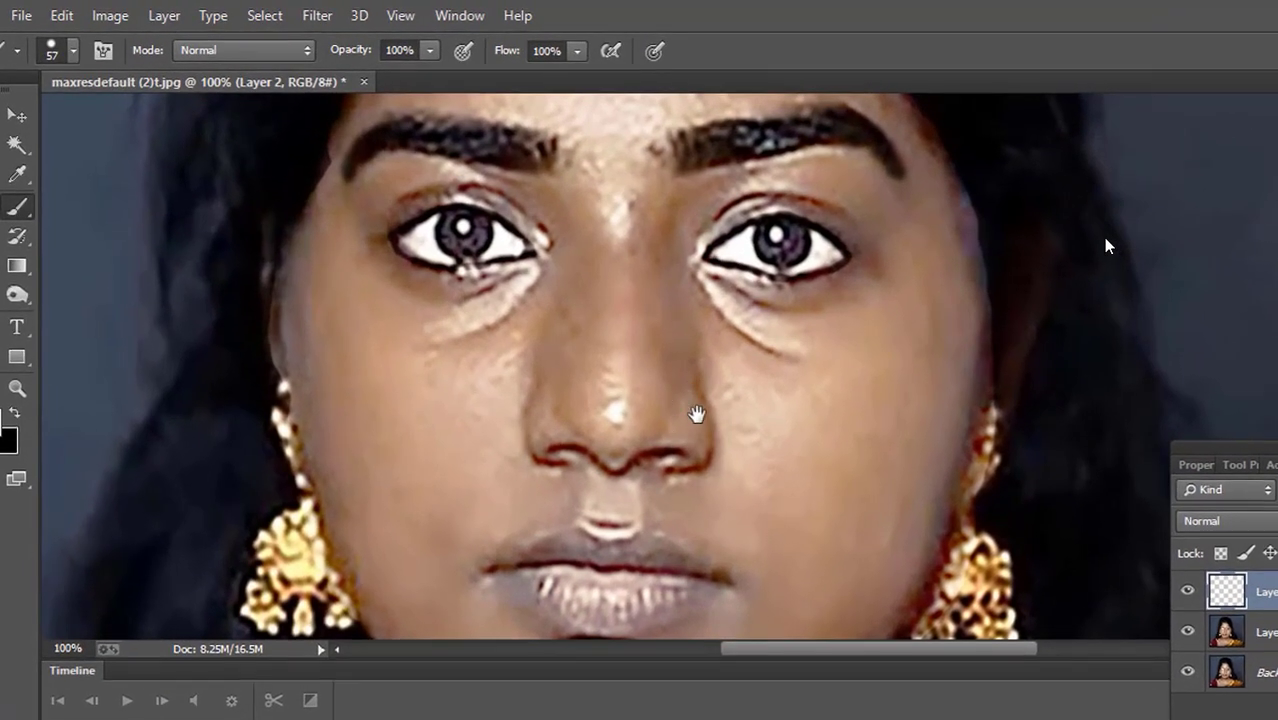
pyautogui.moveTo(591, 376); pyautogui.dragTo(583, 322)
pyautogui.moveTo(680, 376); pyautogui.dragTo(678, 350)
pyautogui.moveTo(707, 386); pyautogui.dragTo(706, 431)
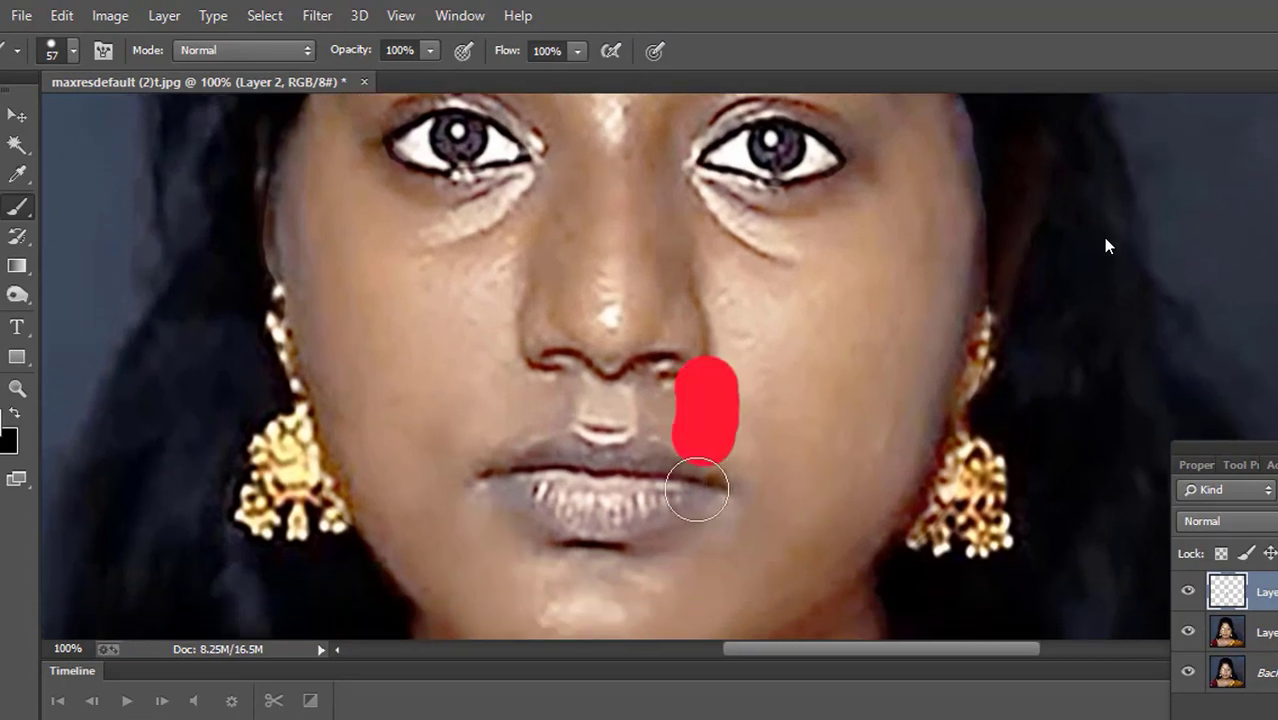
pyautogui.hotkey('ctrl', 'z')
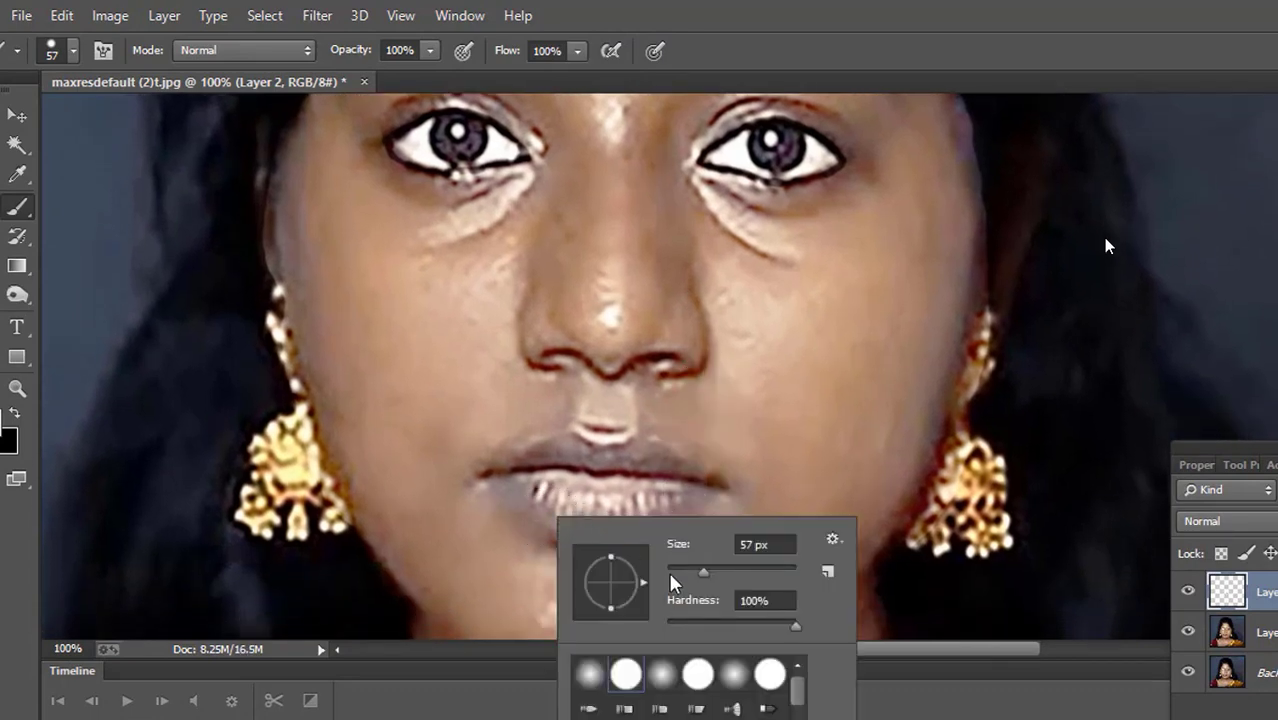
# - Reduce the brush size to 17 px and outline the upper and lower lips in red on Layer 2
pyautogui.click(680, 572)
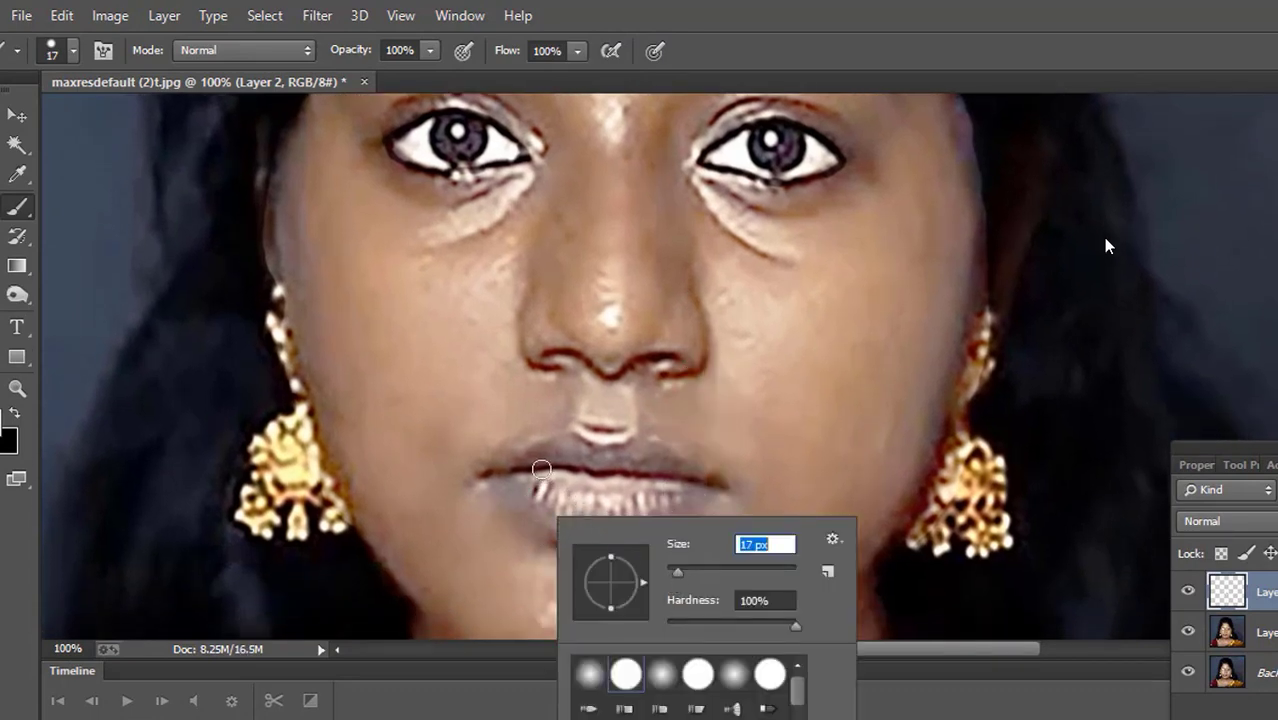
pyautogui.hotkey('ctrl', '+')
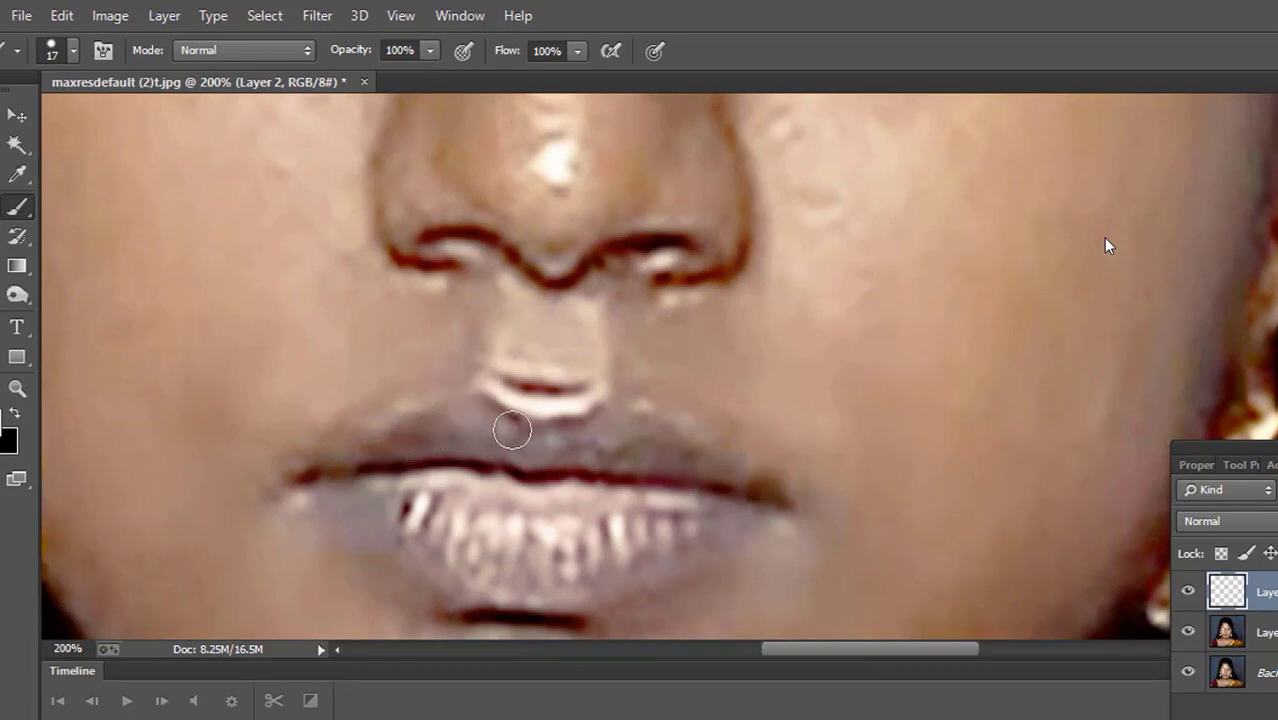
pyautogui.moveTo(512, 430)
pyautogui.mouseDown()
pyautogui.moveTo(465, 409)
pyautogui.moveTo(385, 437)
pyautogui.moveTo(331, 488)
pyautogui.moveTo(375, 545)
pyautogui.moveTo(453, 592)
pyautogui.moveTo(525, 606)
pyautogui.moveTo(676, 579)
pyautogui.moveTo(770, 509)
pyautogui.moveTo(736, 463)
pyautogui.moveTo(688, 437)
pyautogui.moveTo(608, 420)
pyautogui.moveTo(518, 437)
pyautogui.mouseUp()
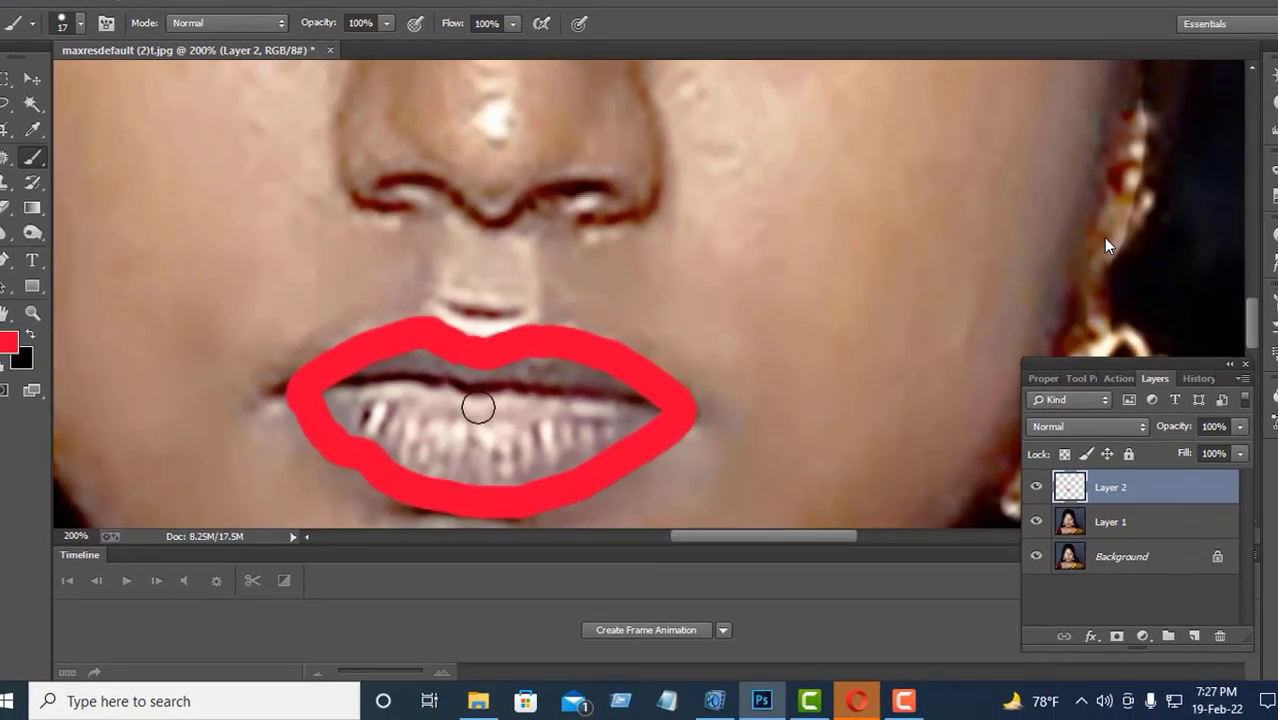
pyautogui.press('x')
pyautogui.hotkey('ctrl', '-')
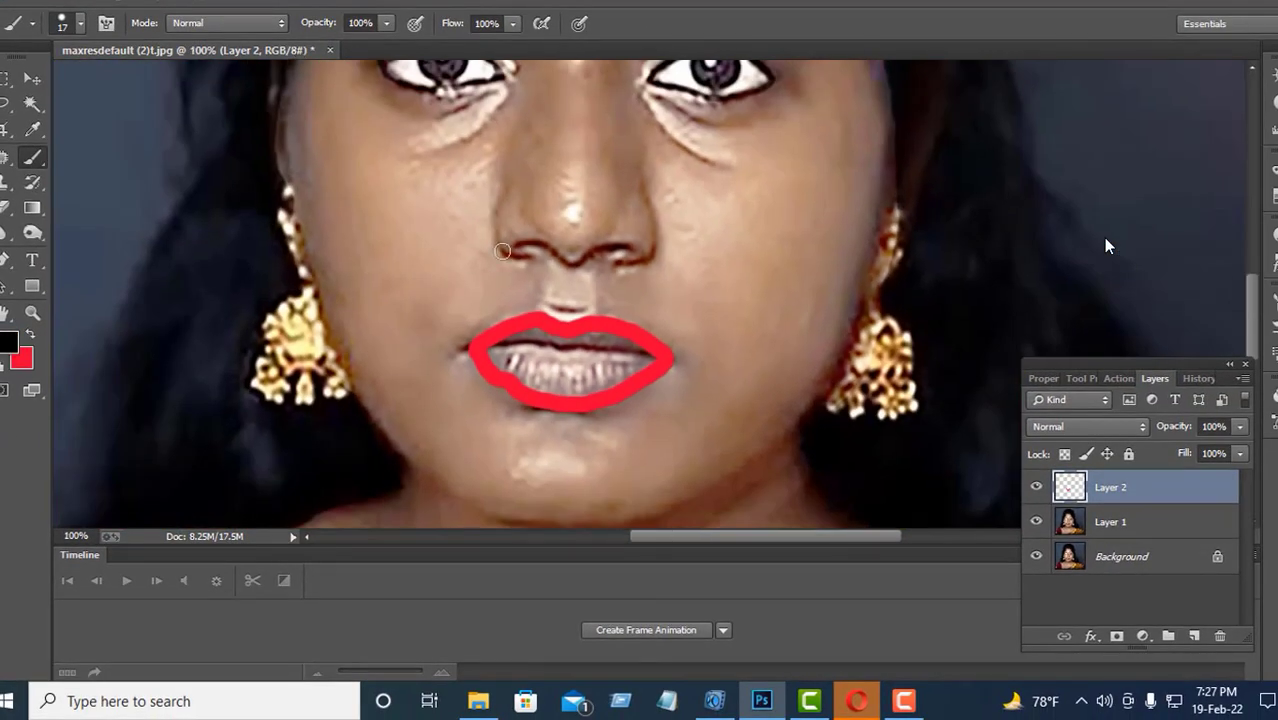
pyautogui.hotkey('ctrl', '+')
pyautogui.scroll(-2, 515, 300)
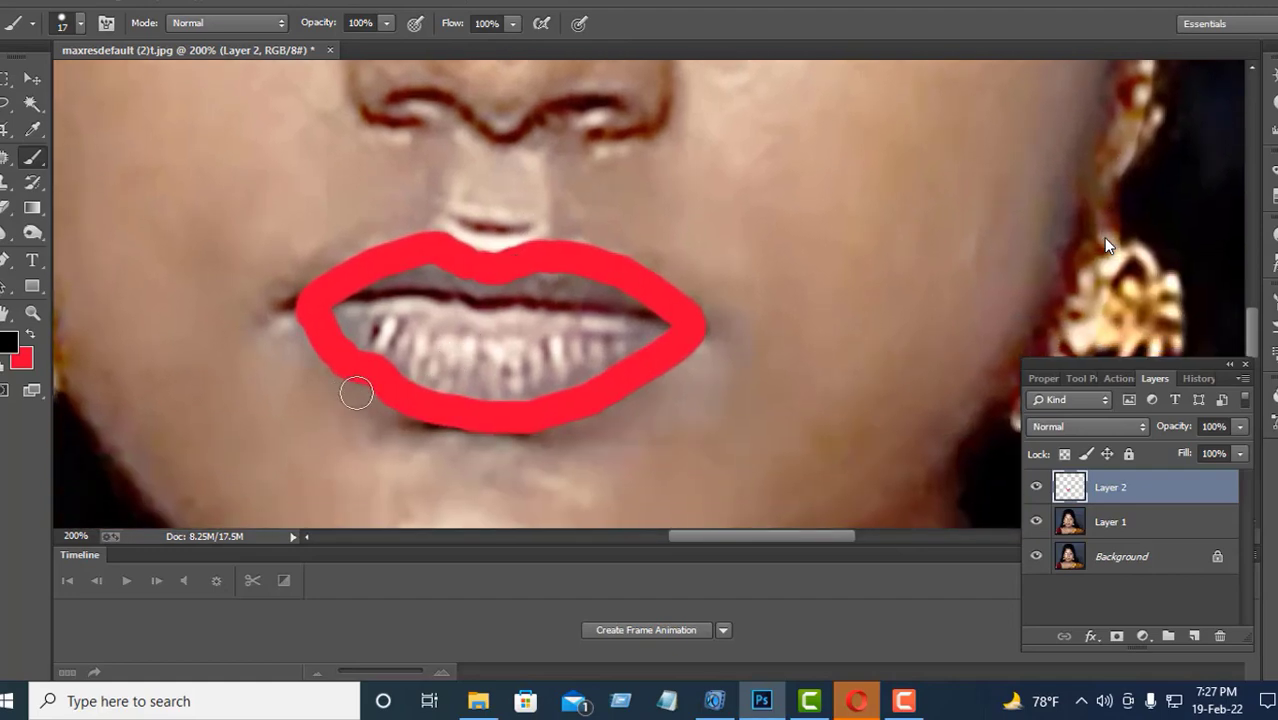
pyautogui.click(356, 392)
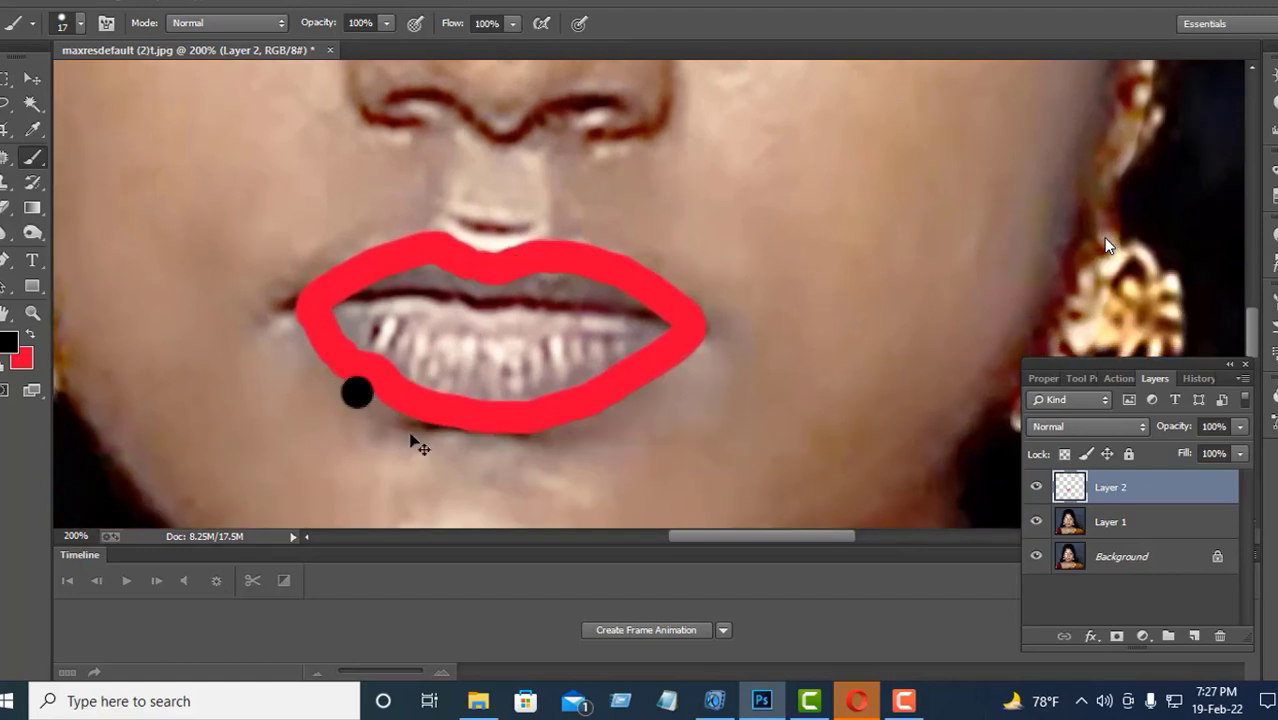
pyautogui.hotkey('ctrl', 'z')
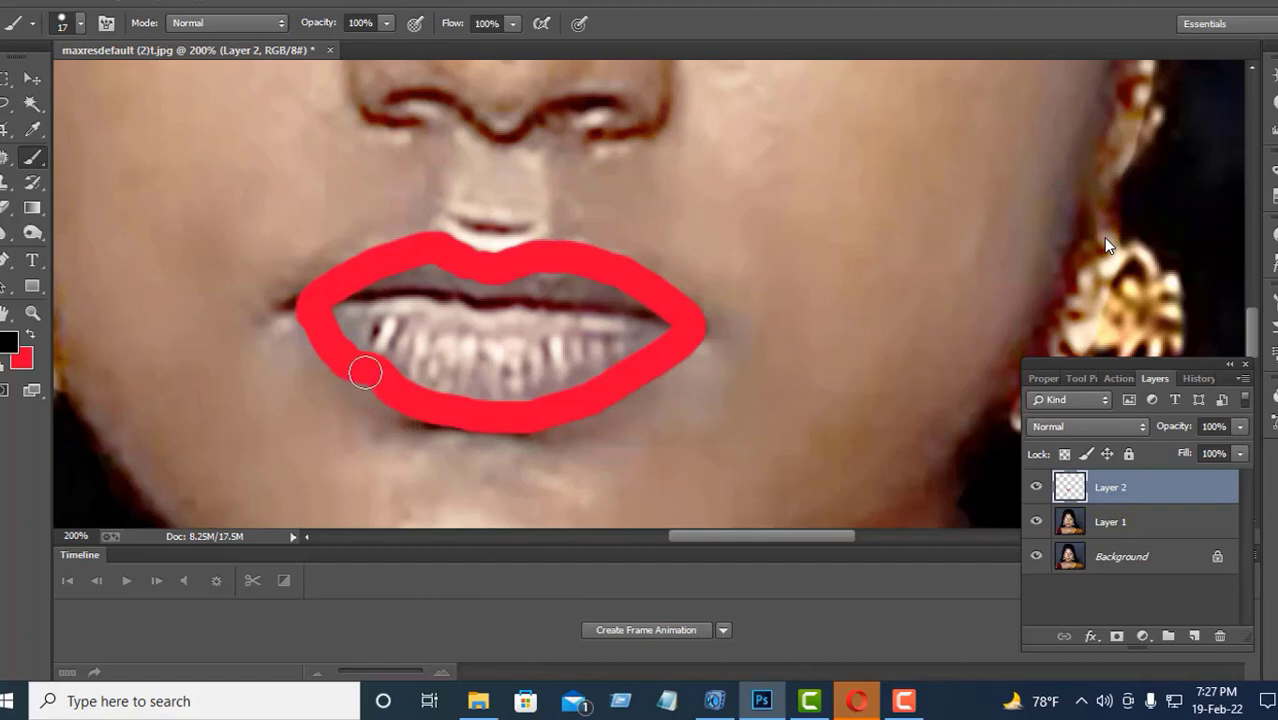
pyautogui.click(387, 352)
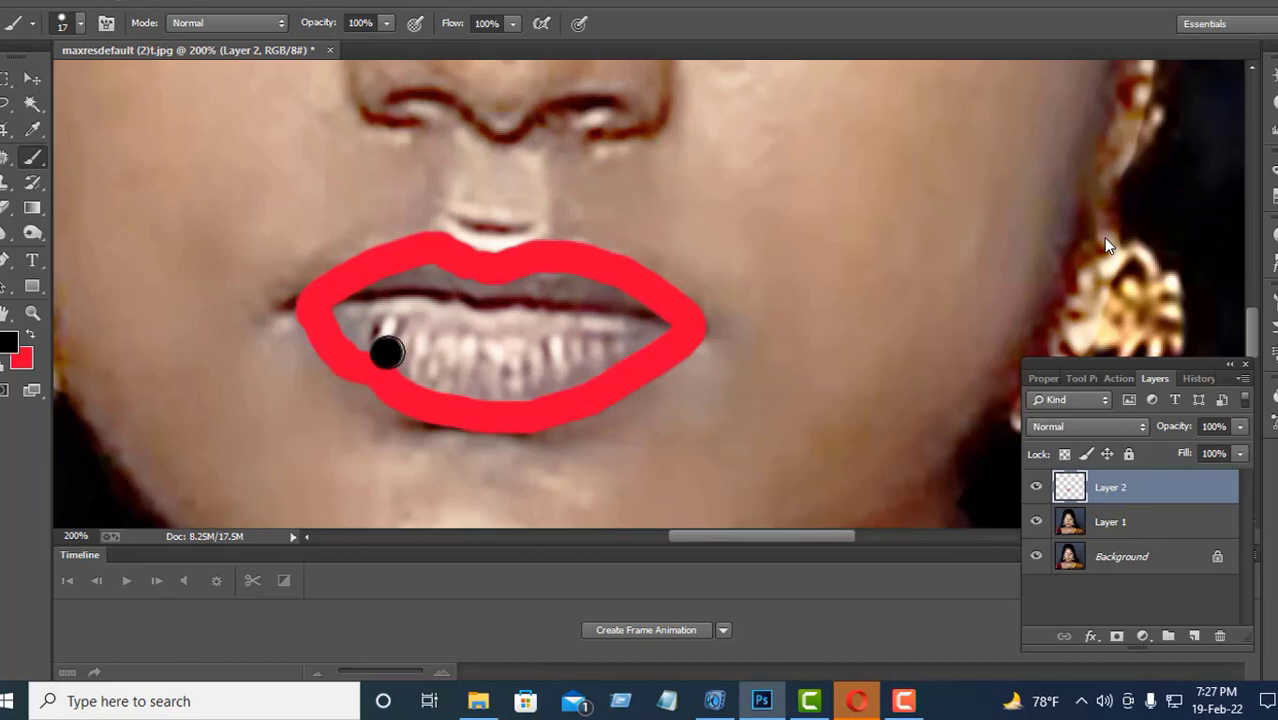
pyautogui.hotkey('ctrl', 'z')
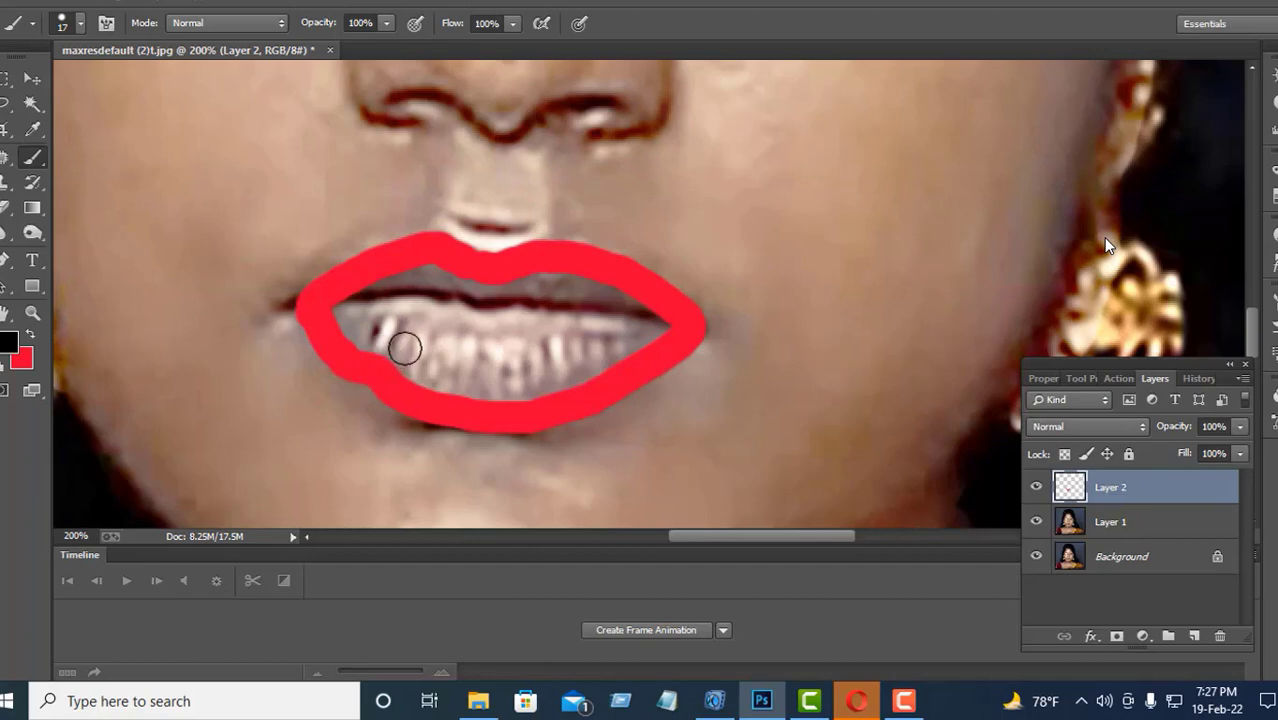
pyautogui.press('x')
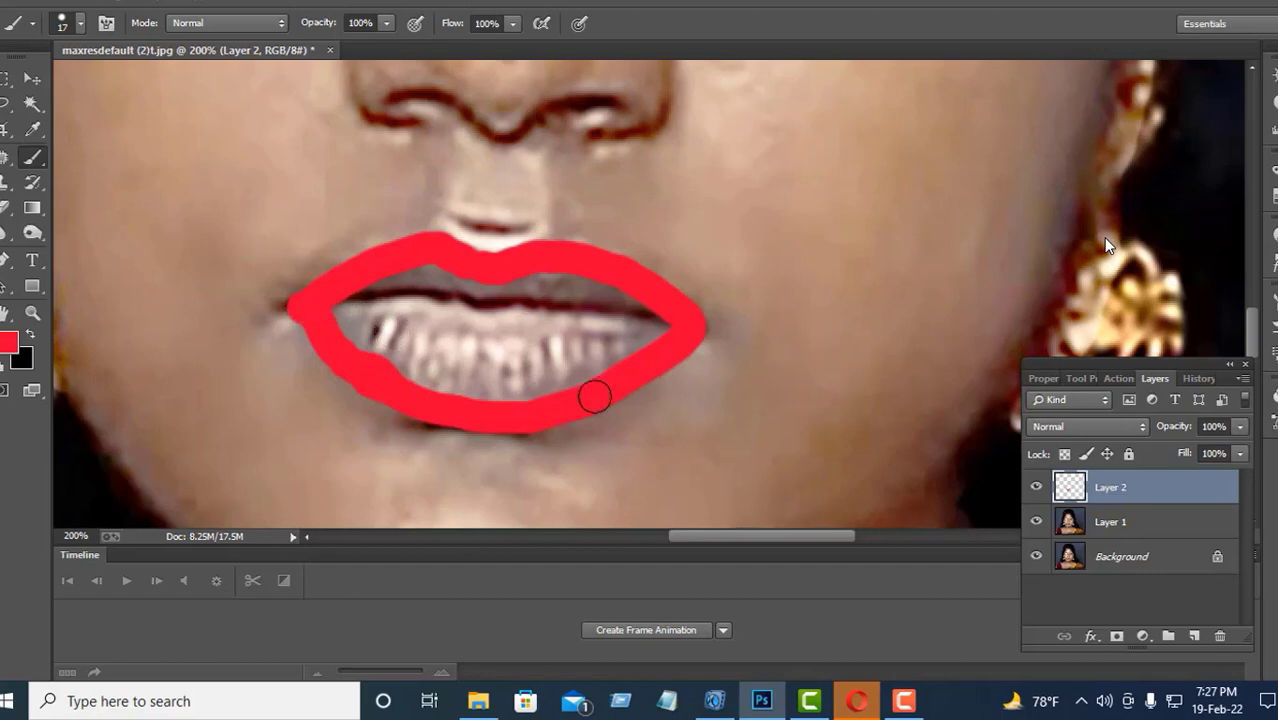
# - Paint red inside the lip outline, starting with the upper lip and the edge of the lower lip
pyautogui.moveTo(649, 358)
pyautogui.mouseDown()
pyautogui.moveTo(685, 334)
pyautogui.moveTo(673, 322)
pyautogui.moveTo(600, 291)
pyautogui.moveTo(468, 272)
pyautogui.moveTo(499, 165)
pyautogui.moveTo(485, 195)
pyautogui.mouseUp()
pyautogui.hotkey('ctrl', 'z')
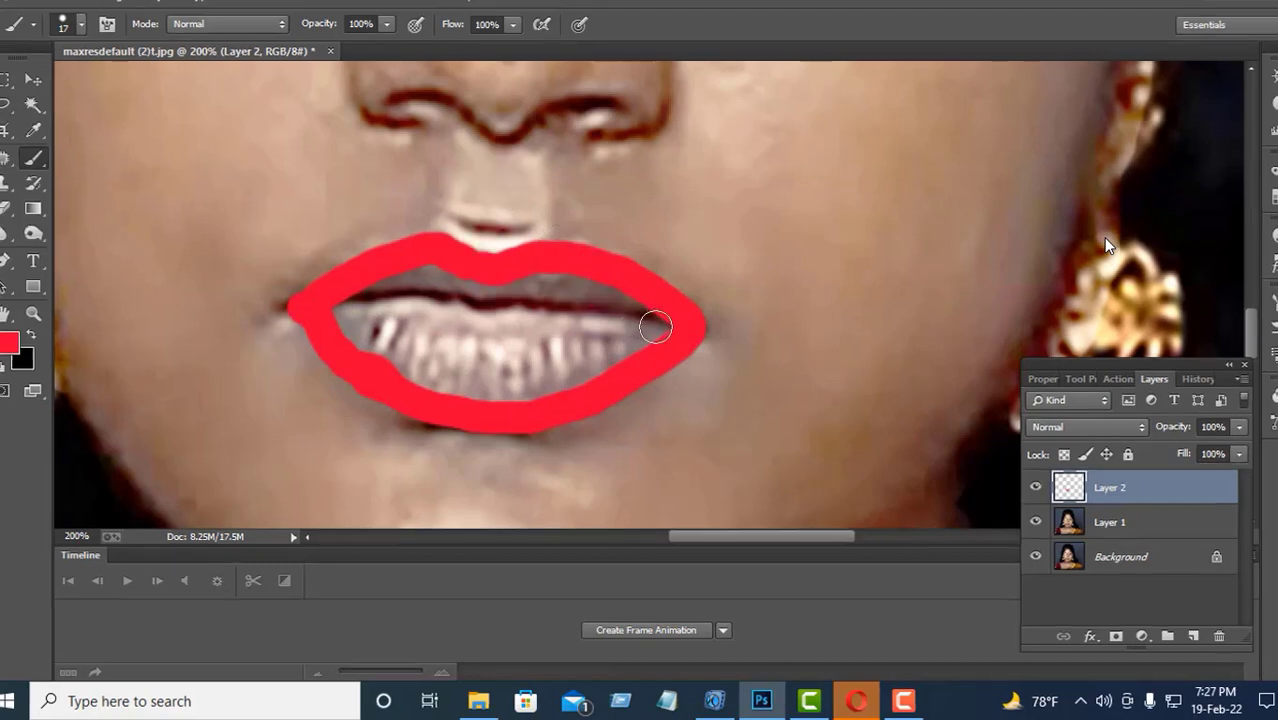
pyautogui.moveTo(597, 313)
pyautogui.mouseDown()
pyautogui.moveTo(621, 292)
pyautogui.moveTo(438, 268)
pyautogui.moveTo(331, 317)
pyautogui.moveTo(364, 353)
pyautogui.moveTo(469, 400)
pyautogui.mouseUp()
pyautogui.click(713, 700)
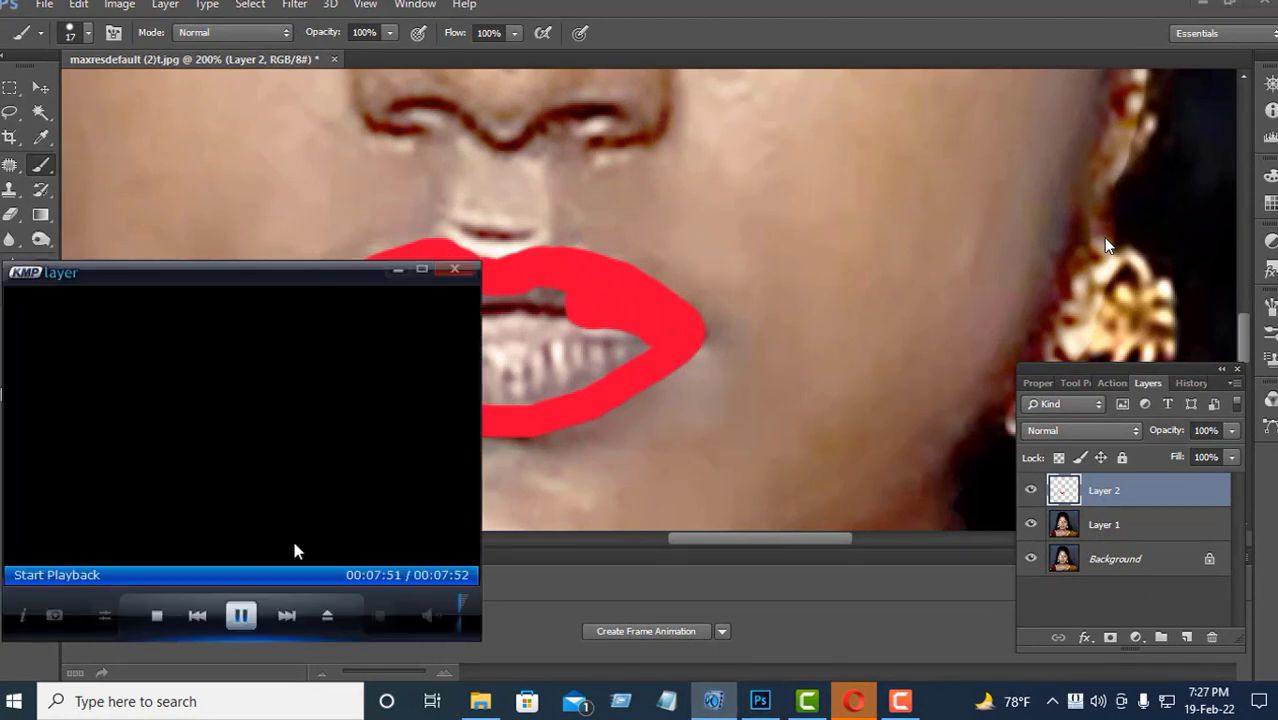
pyautogui.click(237, 583)
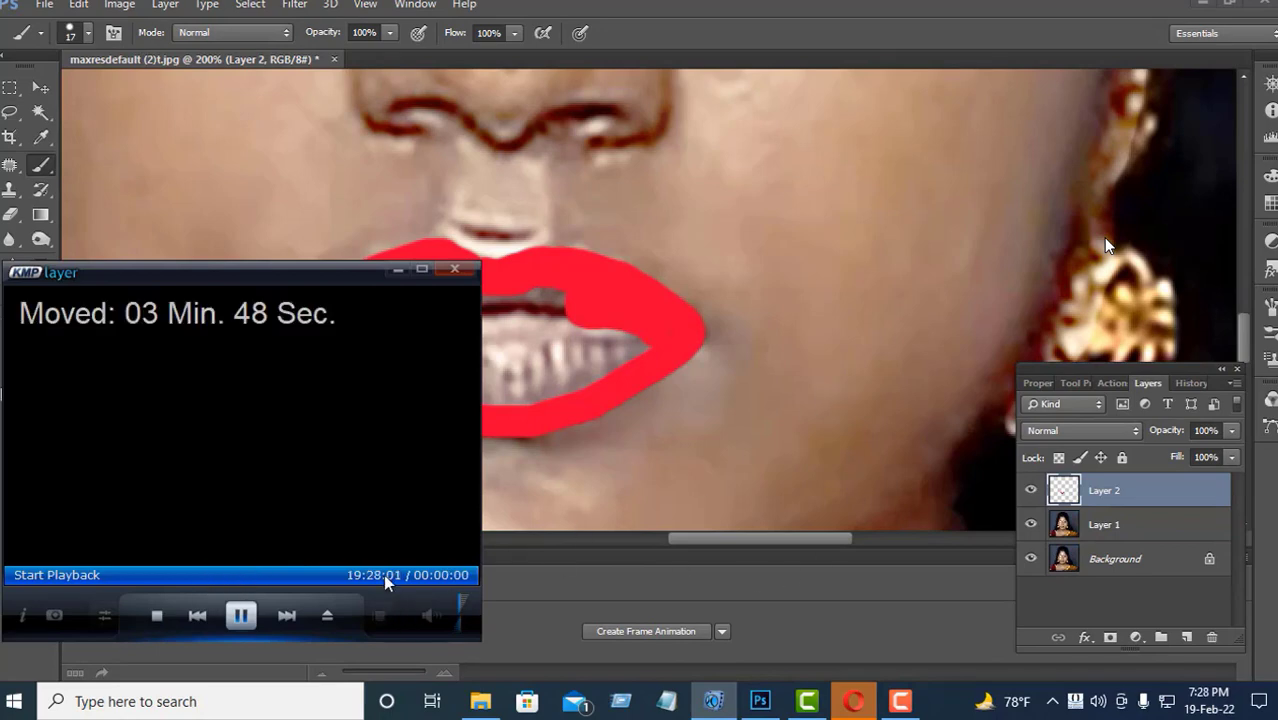
pyautogui.hotkey('alt', 'Tab')
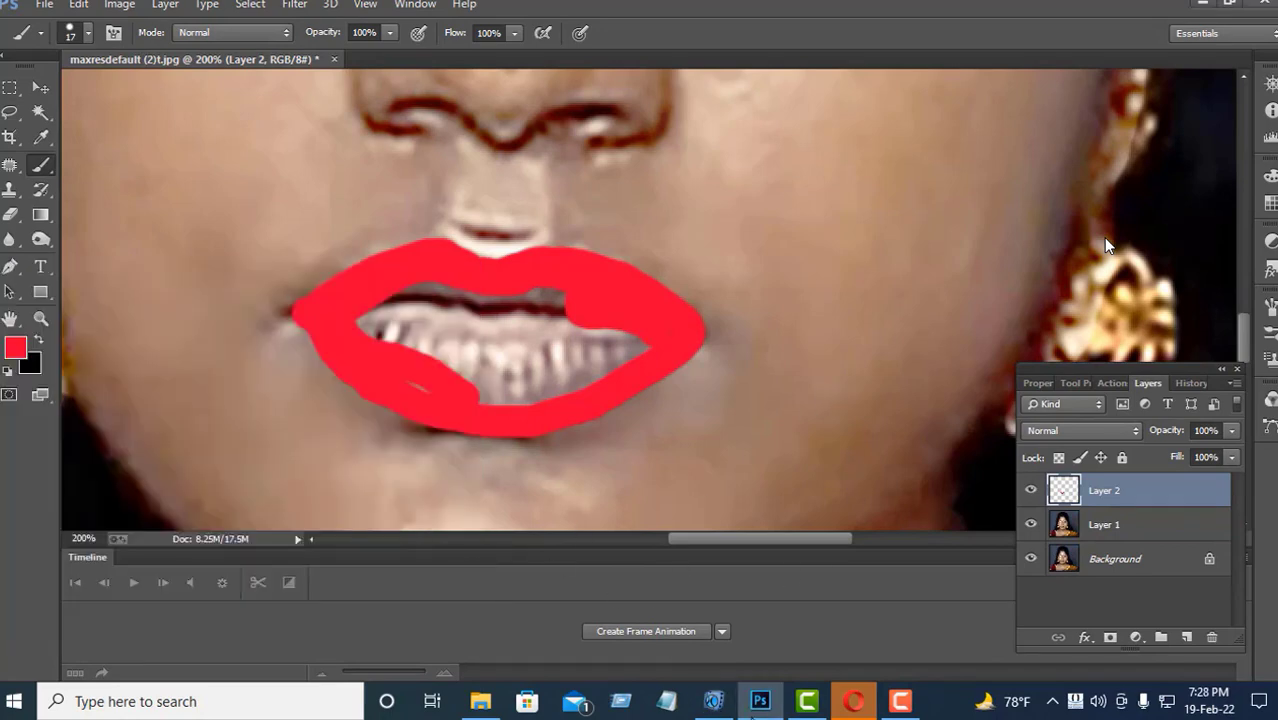
# - Fill the rest of the lips with solid red and set Layer 2's blend mode to Multiply
pyautogui.moveTo(605, 400)
pyautogui.mouseDown()
pyautogui.moveTo(418, 374)
pyautogui.moveTo(517, 403)
pyautogui.moveTo(625, 369)
pyautogui.moveTo(658, 343)
pyautogui.moveTo(581, 327)
pyautogui.moveTo(568, 297)
pyautogui.moveTo(405, 283)
pyautogui.moveTo(365, 324)
pyautogui.moveTo(413, 305)
pyautogui.moveTo(493, 319)
pyautogui.moveTo(512, 329)
pyautogui.moveTo(519, 367)
pyautogui.moveTo(569, 376)
pyautogui.moveTo(519, 400)
pyautogui.moveTo(472, 407)
pyautogui.moveTo(311, 366)
pyautogui.moveTo(502, 382)
pyautogui.moveTo(479, 379)
pyautogui.moveTo(484, 344)
pyautogui.mouseUp()
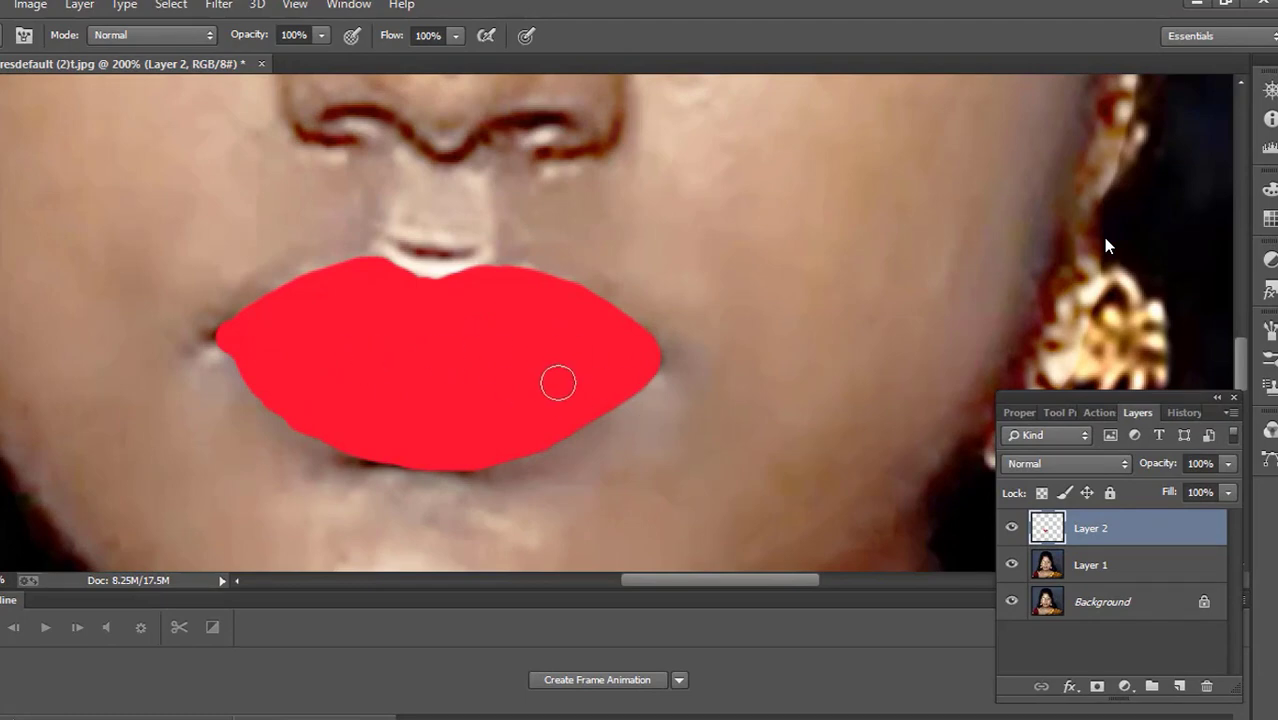
pyautogui.click(1114, 465)
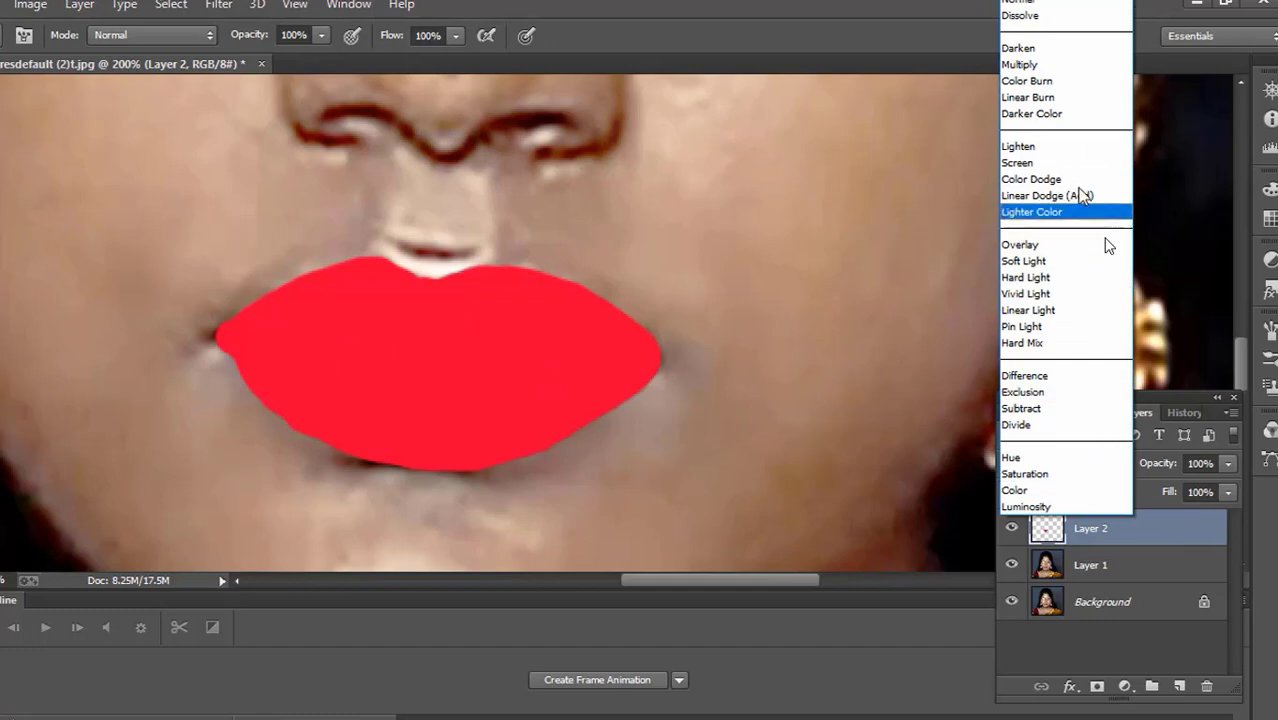
pyautogui.click(1036, 65)
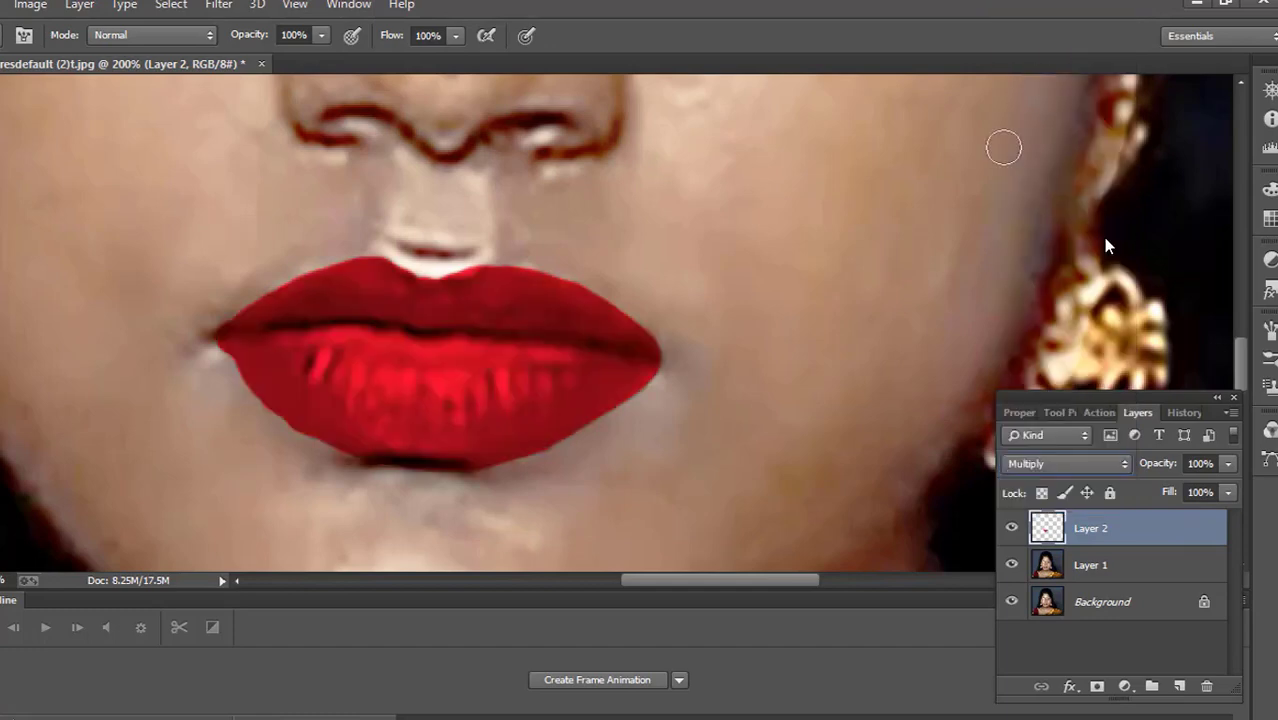
# - Lower Layer 2's opacity to 82% and its fill to 82% to soften the lip colour
pyautogui.hotkey('ctrl', '-')
pyautogui.hotkey('ctrl', '-')
pyautogui.moveTo(1228, 463); pyautogui.dragTo(1229, 465)
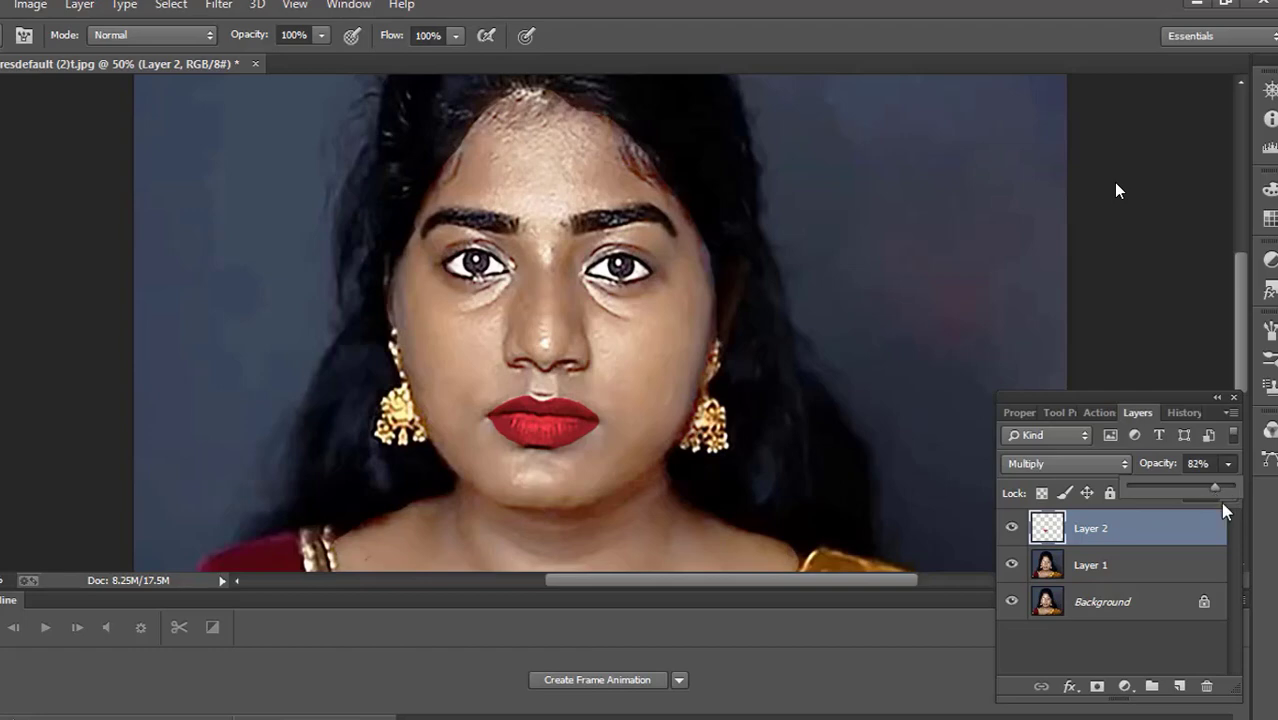
pyautogui.click(1100, 413)
pyautogui.click(1150, 413)
pyautogui.click(1228, 492)
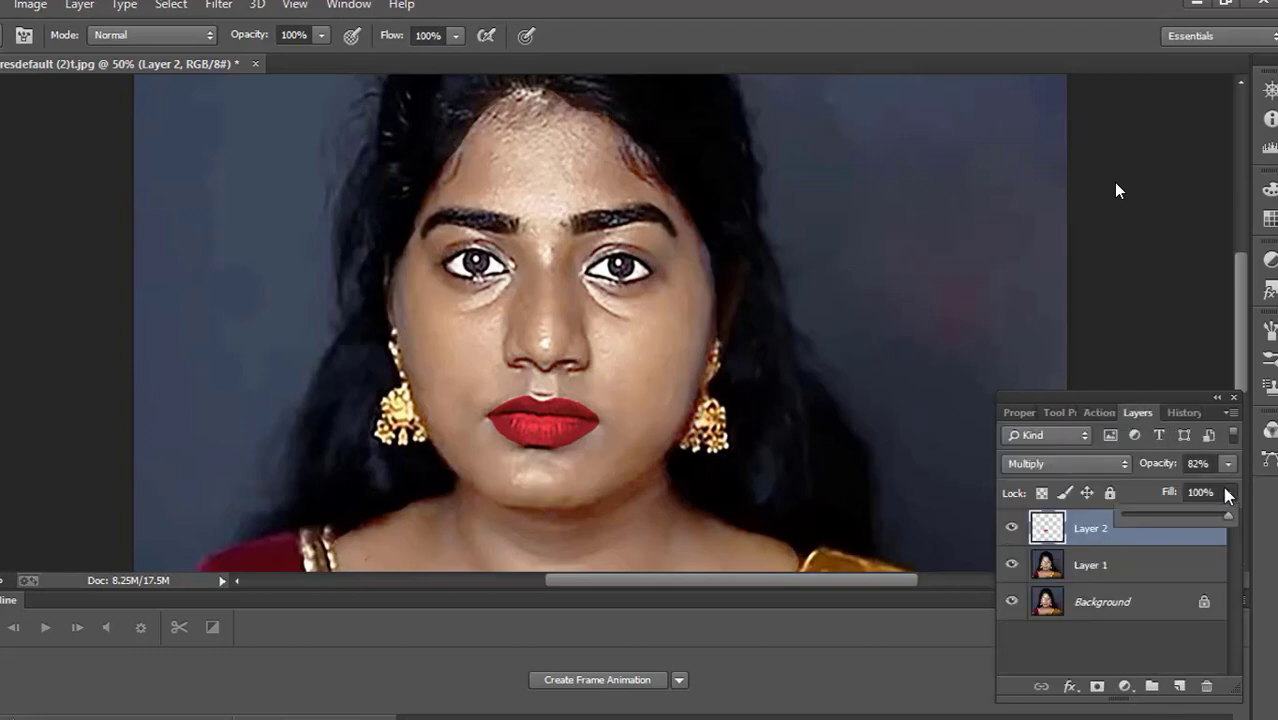
pyautogui.moveTo(1203, 520); pyautogui.dragTo(1202, 520)
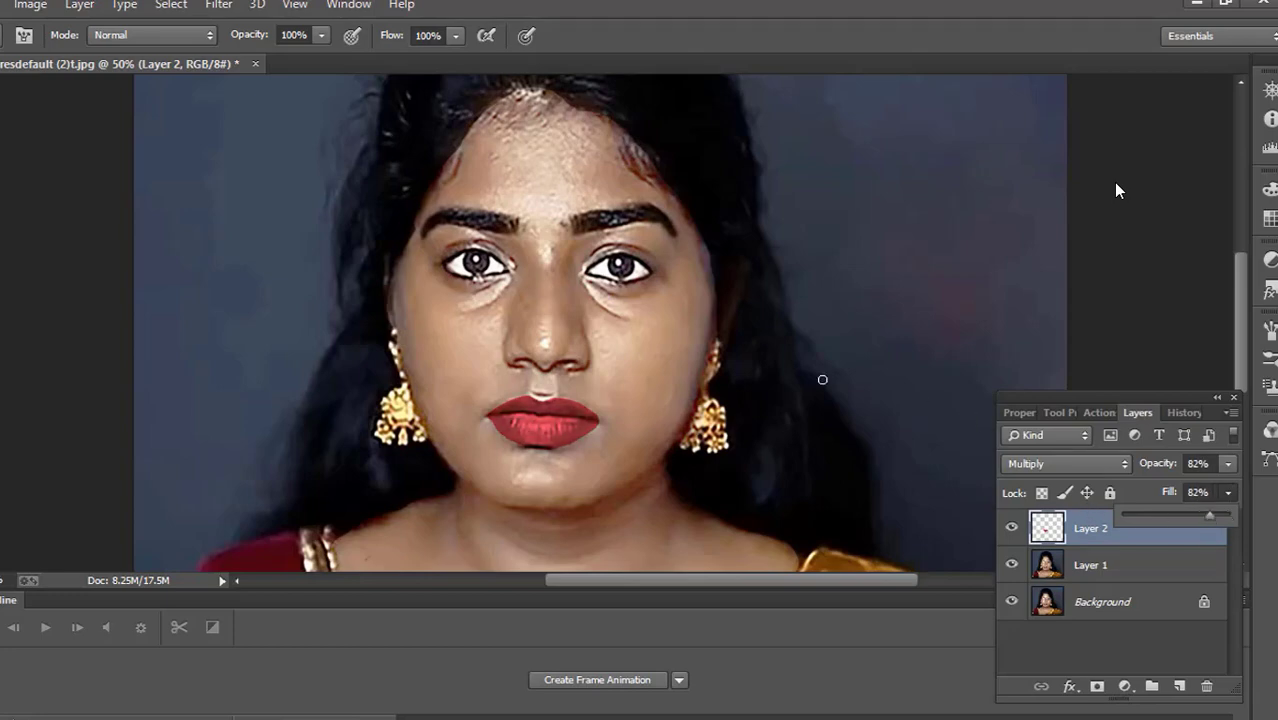
# - Check the whole portrait and merge all visible layers into the Background
pyautogui.hotkey('ctrl', '-')
pyautogui.hotkey('ctrl', '-')
pyautogui.hotkey('ctrl', '-')
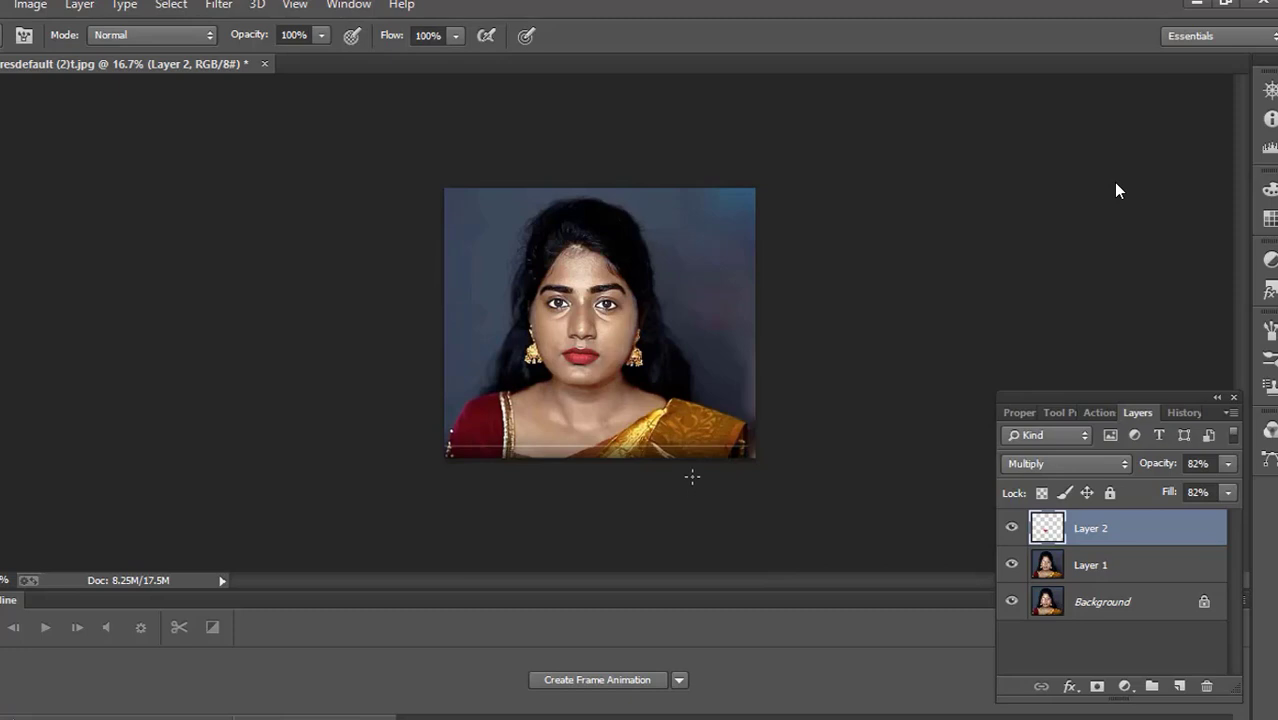
pyautogui.hotkey('ctrl', '+')
pyautogui.hotkey('ctrl', '+')
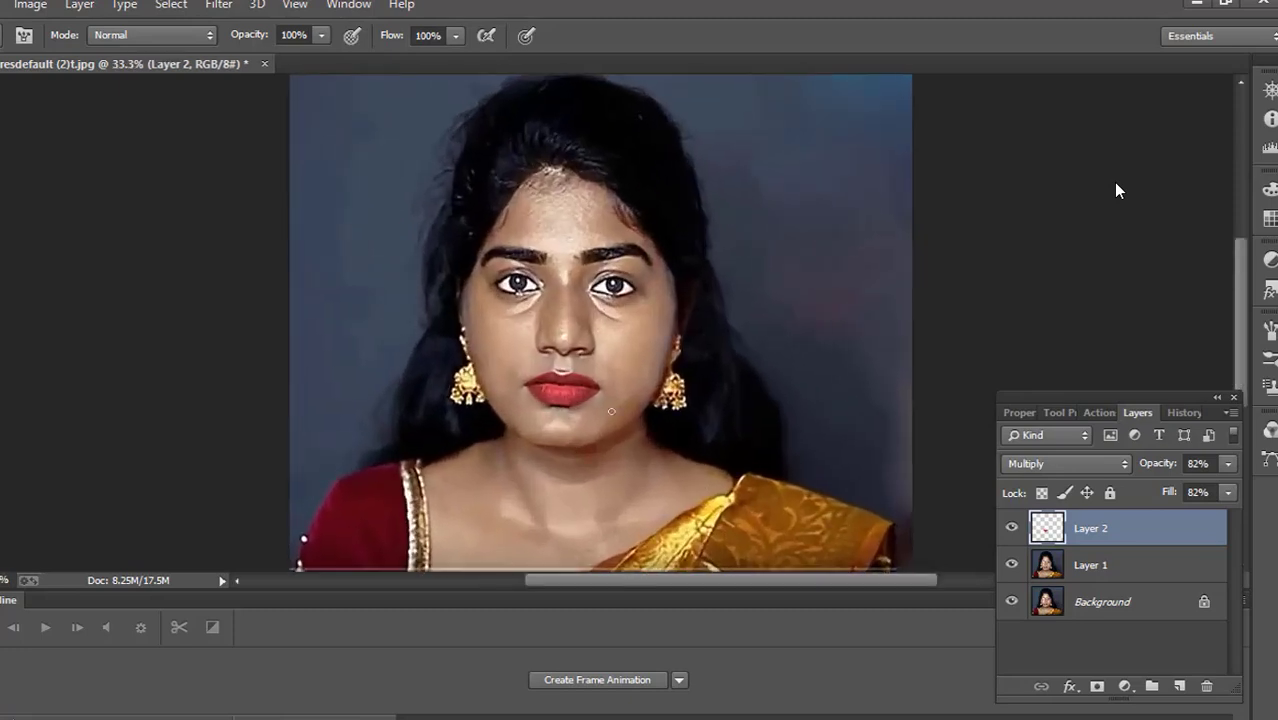
pyautogui.hotkey('ctrl', 'shift', 'e')
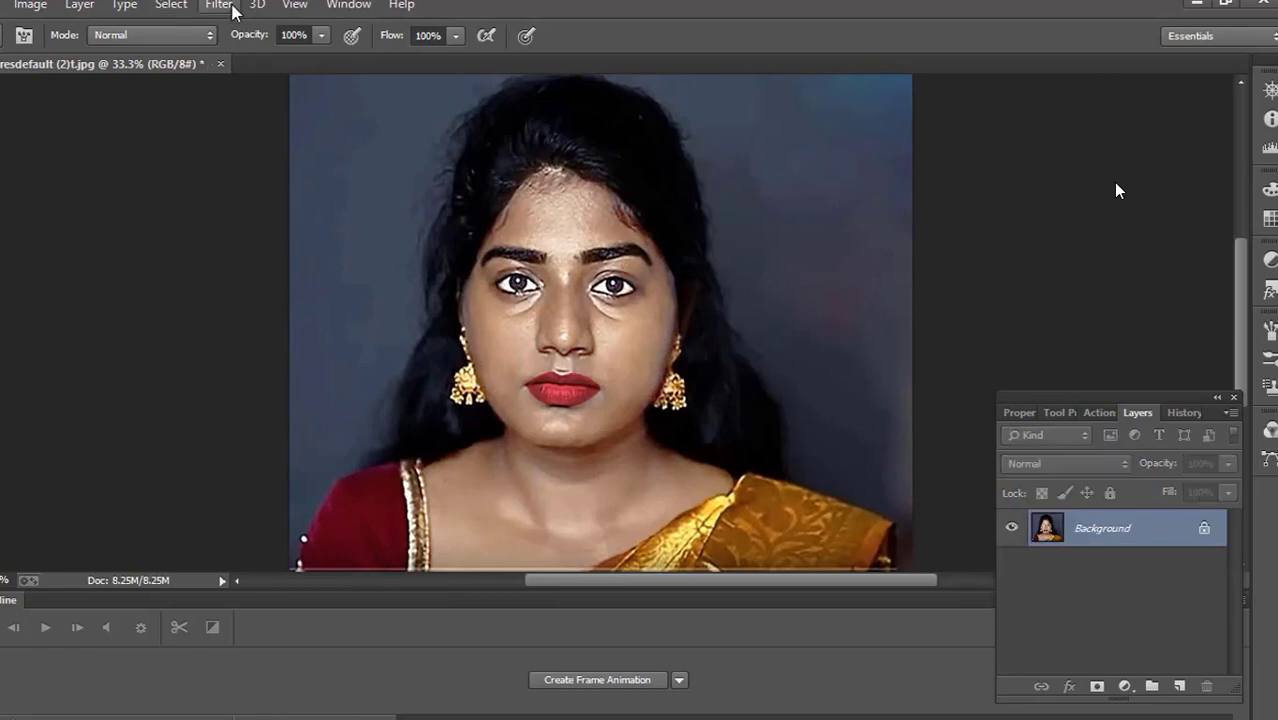
pyautogui.click(219, 6)
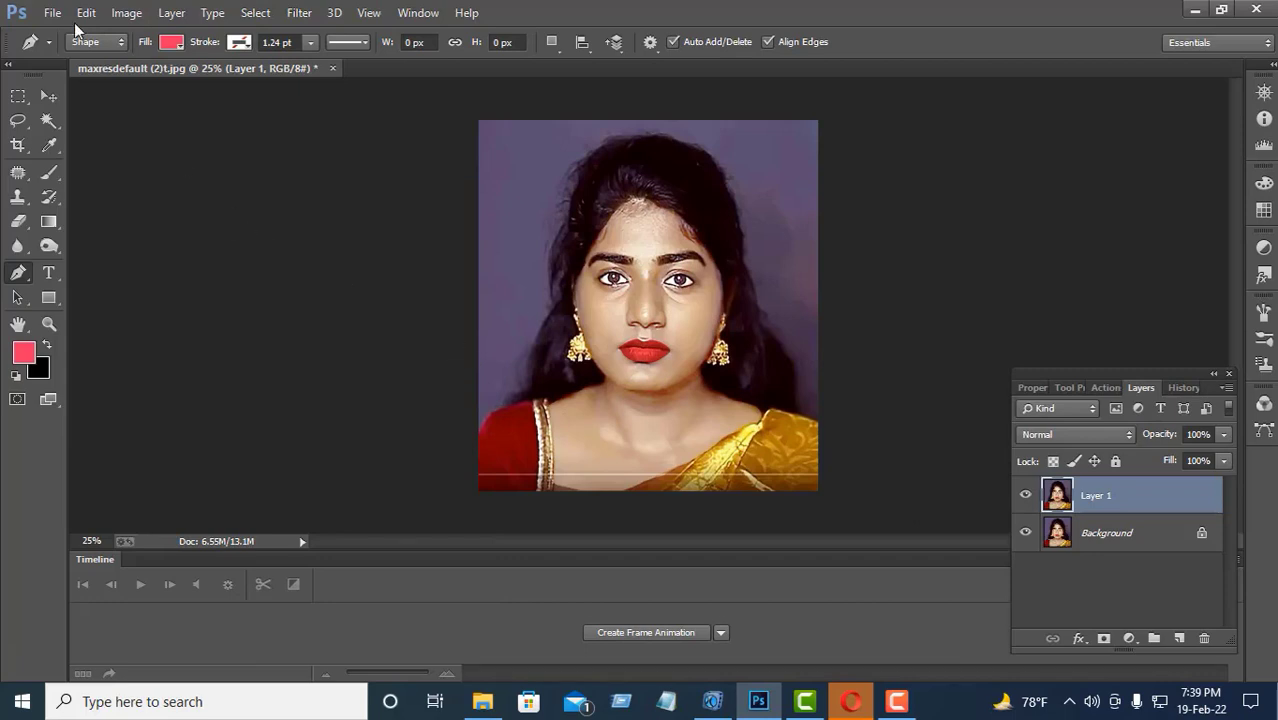
# - Set the Pen tool to Path mode and get ready to trace around the woman at the shoulder
pyautogui.click(122, 43)
pyautogui.click(112, 75)
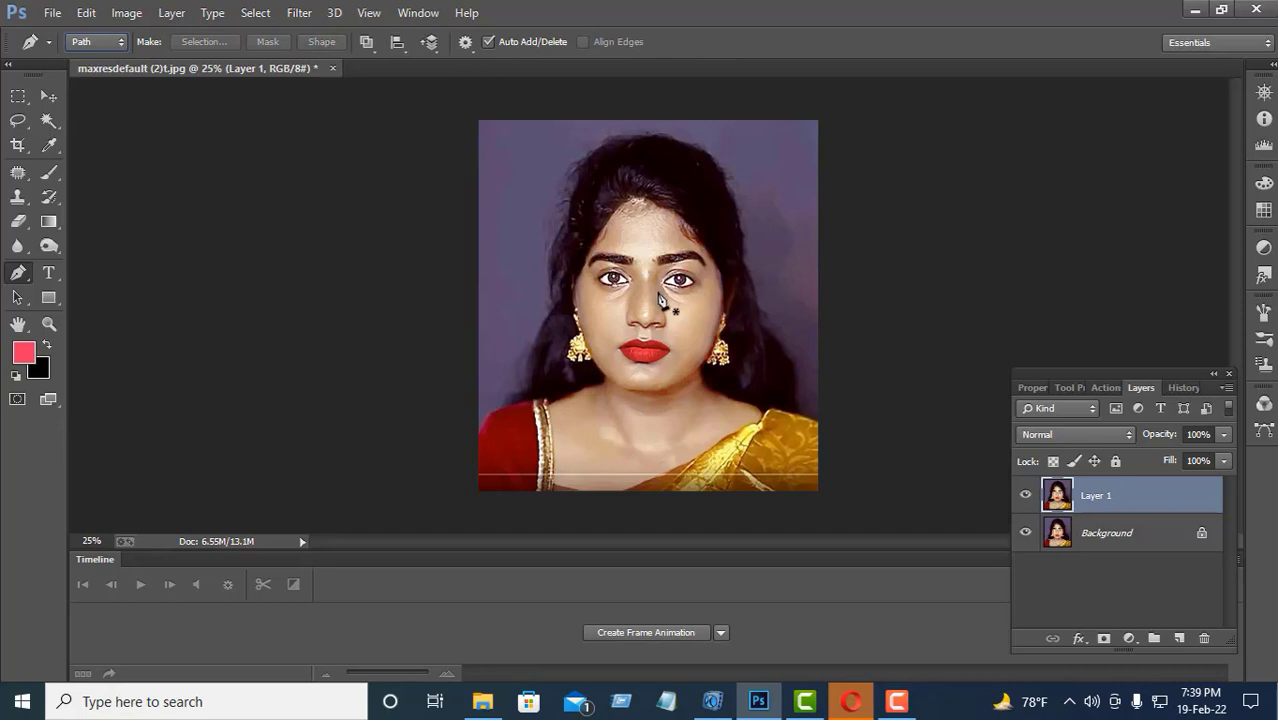
pyautogui.hotkey('ctrl', '+')
pyautogui.hotkey('ctrl', '+')
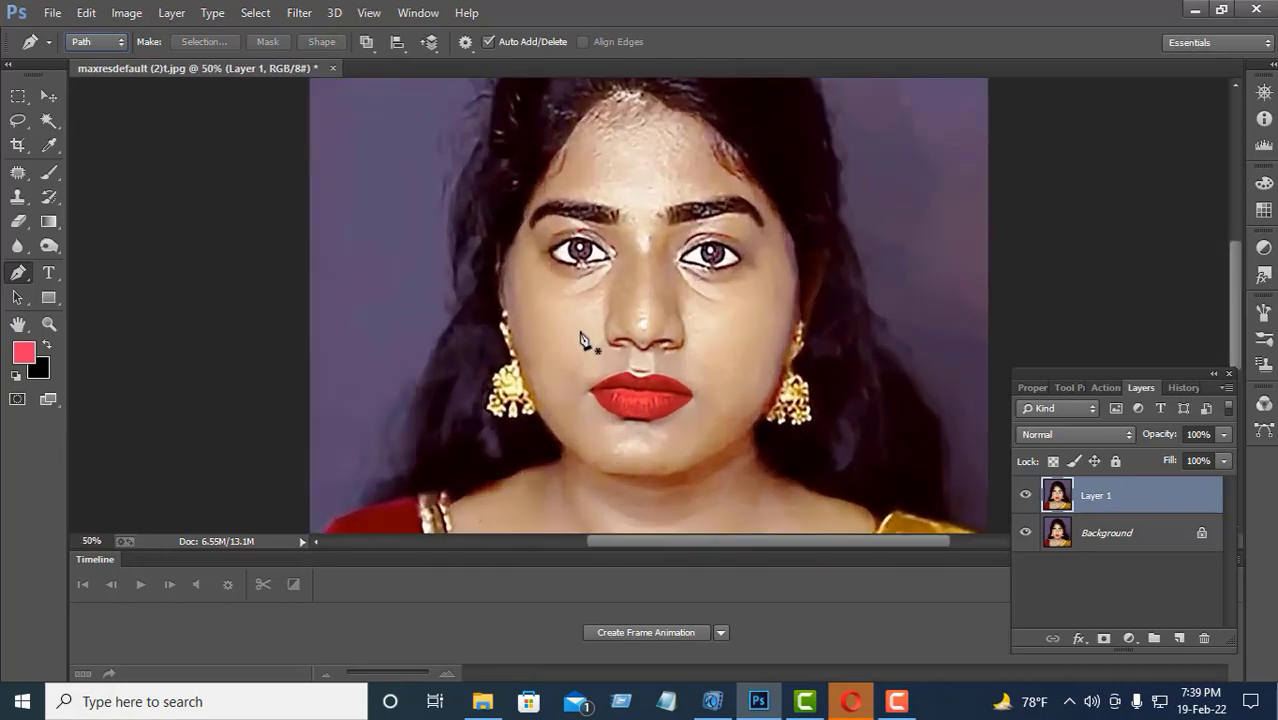
pyautogui.moveTo(584, 342); pyautogui.dragTo(646, 280)
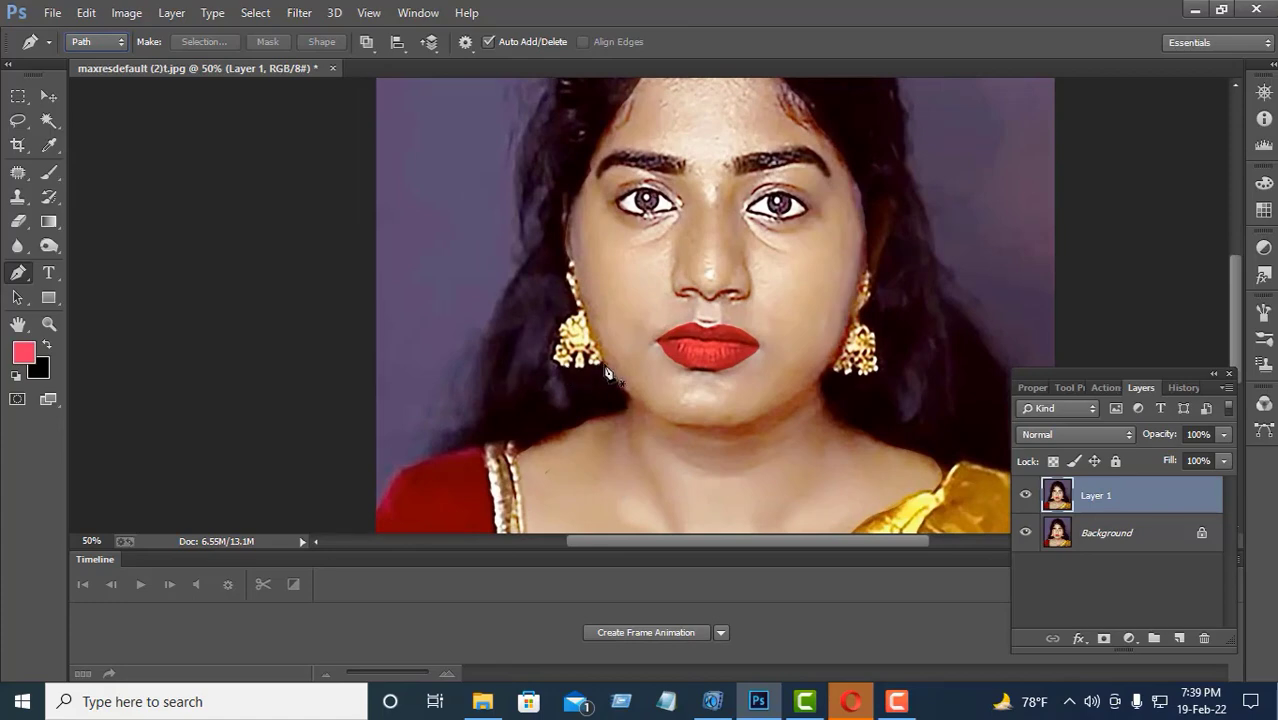
# - Try to trace a path along the red sleeve's shoulder edge, starting where it meets the image border
pyautogui.click(376, 511)
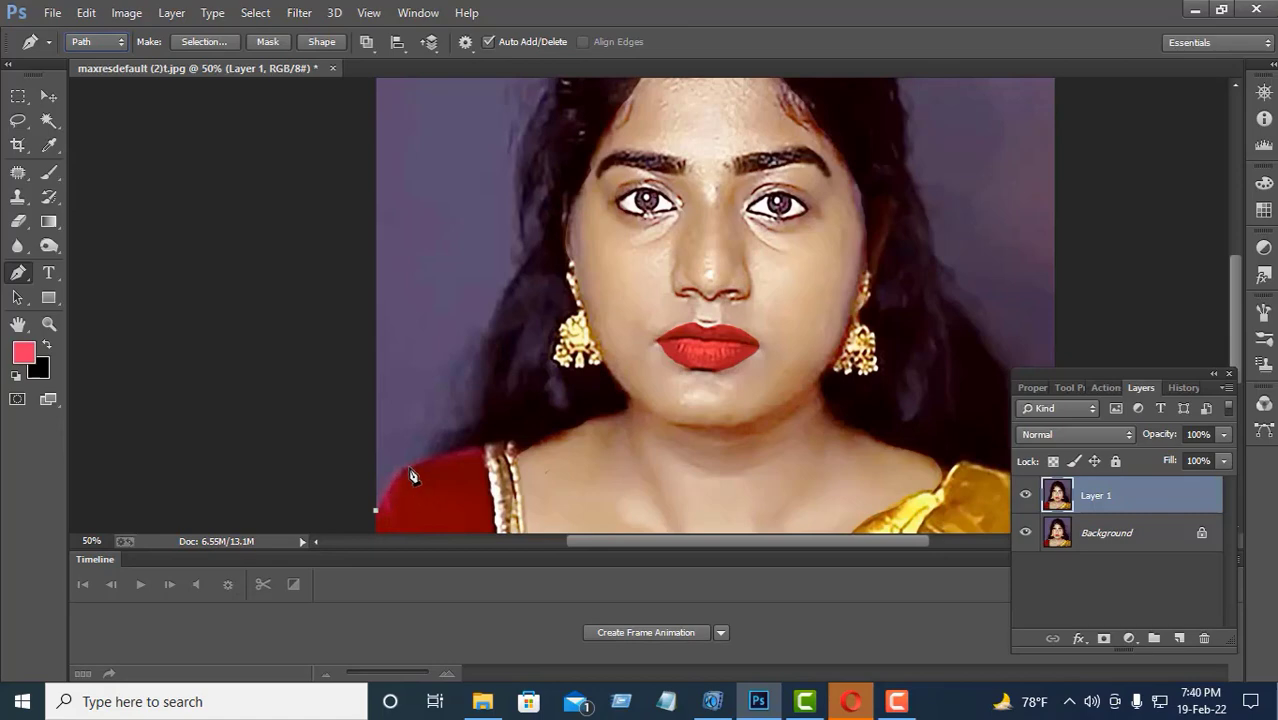
pyautogui.moveTo(404, 467); pyautogui.dragTo(412, 463)
pyautogui.moveTo(450, 452)
pyautogui.mouseDown()
pyautogui.moveTo(468, 432)
pyautogui.moveTo(448, 441)
pyautogui.moveTo(456, 448)
pyautogui.mouseUp()
pyautogui.keyDown('alt'); pyautogui.click(432, 455); pyautogui.keyUp('alt')
pyautogui.hotkey('ctrl', '+')
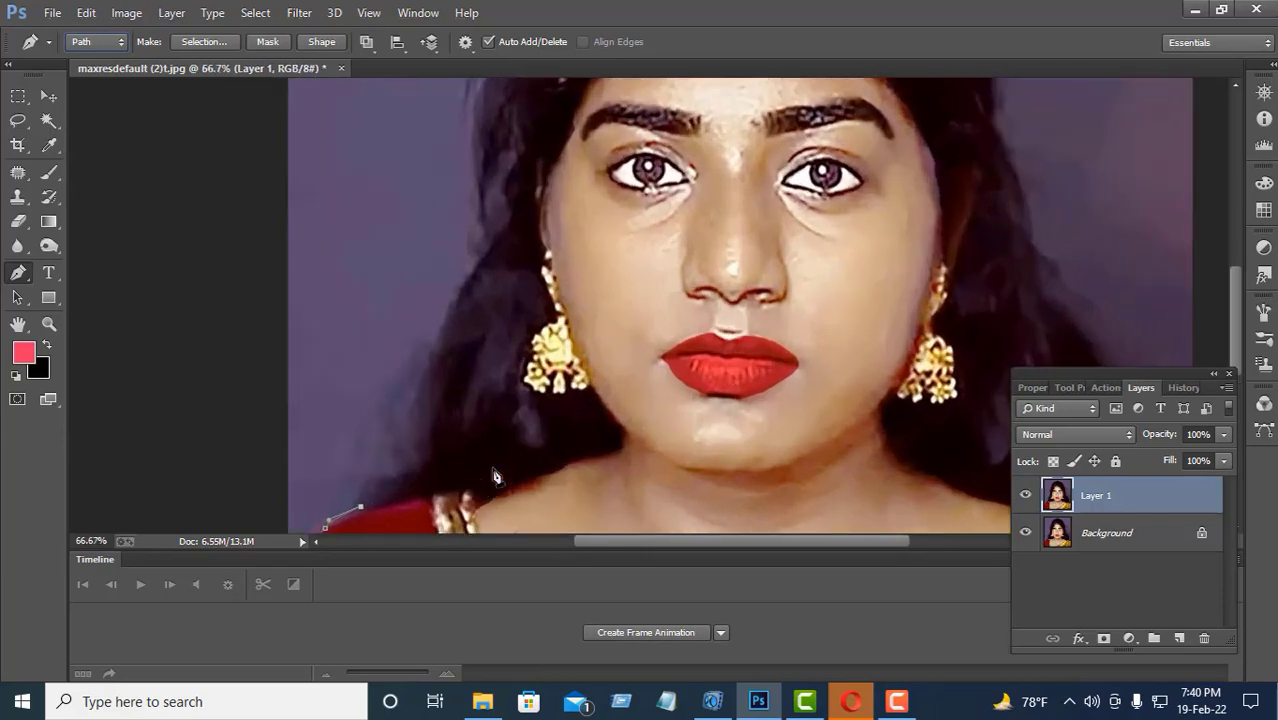
pyautogui.scroll(-1, 490, 420)
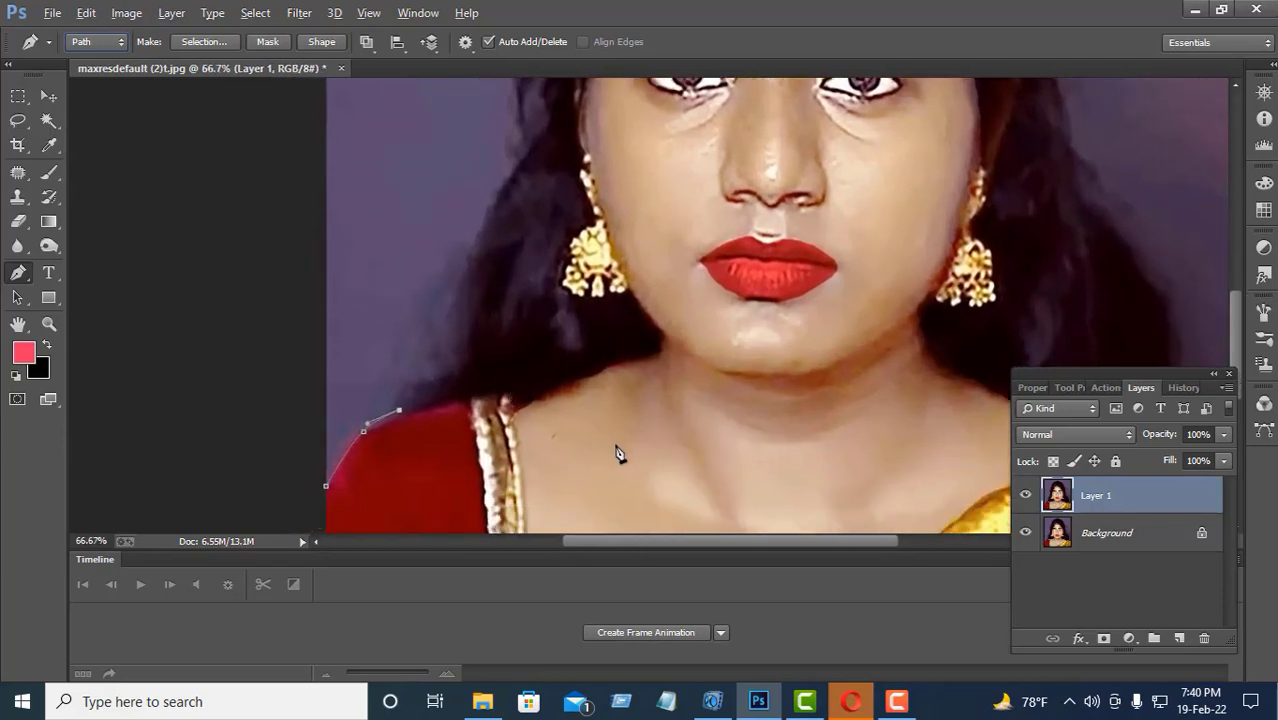
# - Undo the sleeve path points and the Layer 1 duplicate, returning to the single Background layer
pyautogui.hotkey('ctrl', 'z')
pyautogui.hotkey('ctrl', 'z')
pyautogui.hotkey('ctrl', 'alt', 'z')
pyautogui.hotkey('ctrl', 'alt', 'z')
pyautogui.hotkey('ctrl', 'alt', 'z')
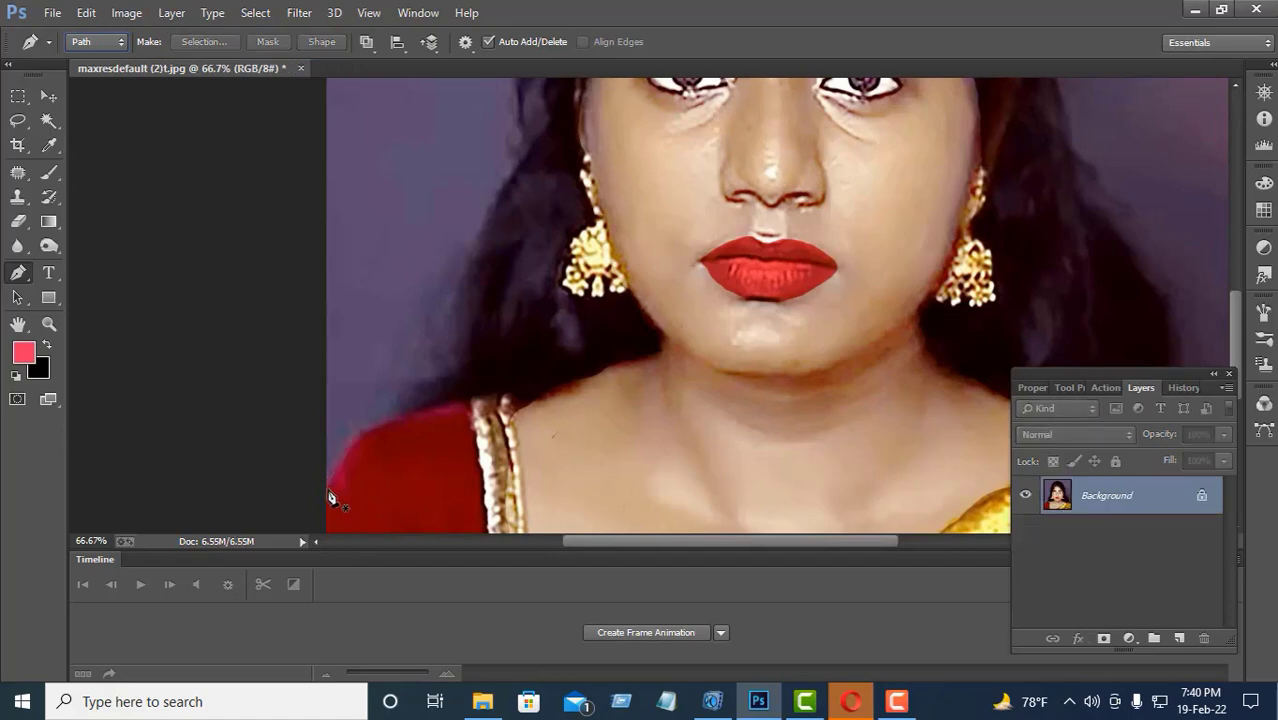
# - Try to trace a path from the image border over the red sleeve and up the lower hair edge
pyautogui.click(326, 489)
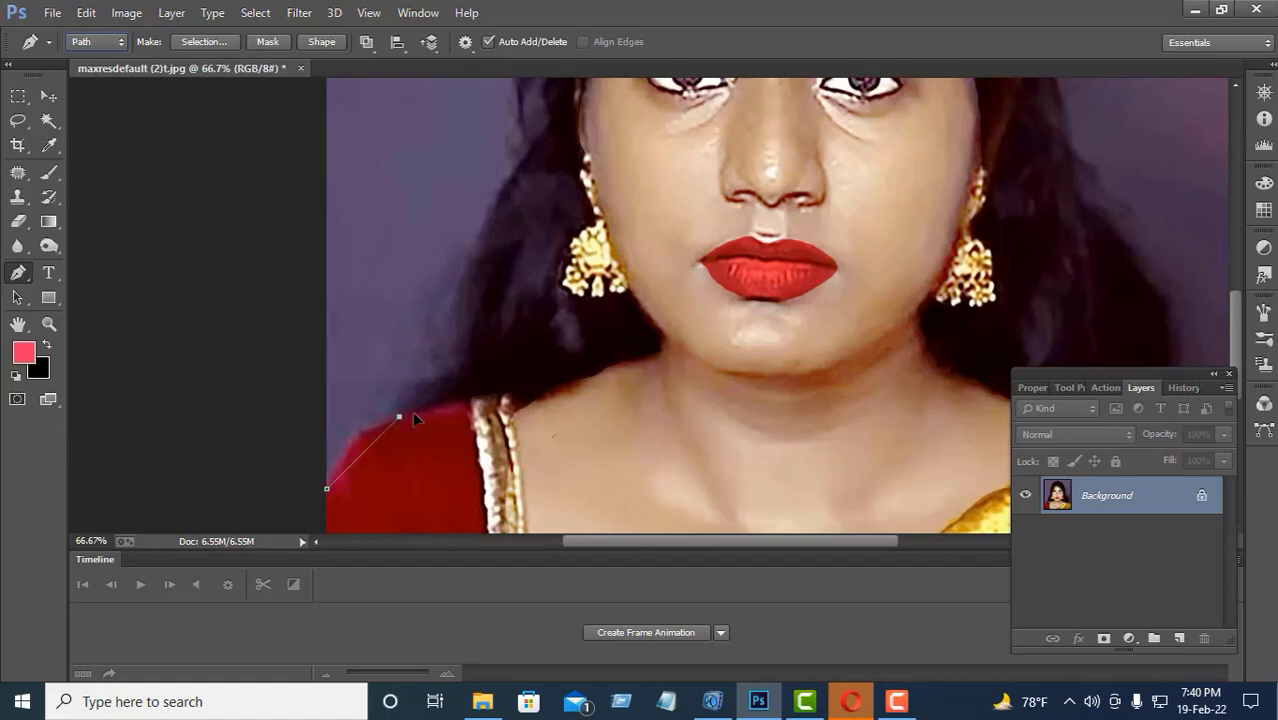
pyautogui.moveTo(416, 419); pyautogui.dragTo(458, 406)
pyautogui.moveTo(458, 406); pyautogui.dragTo(428, 486)
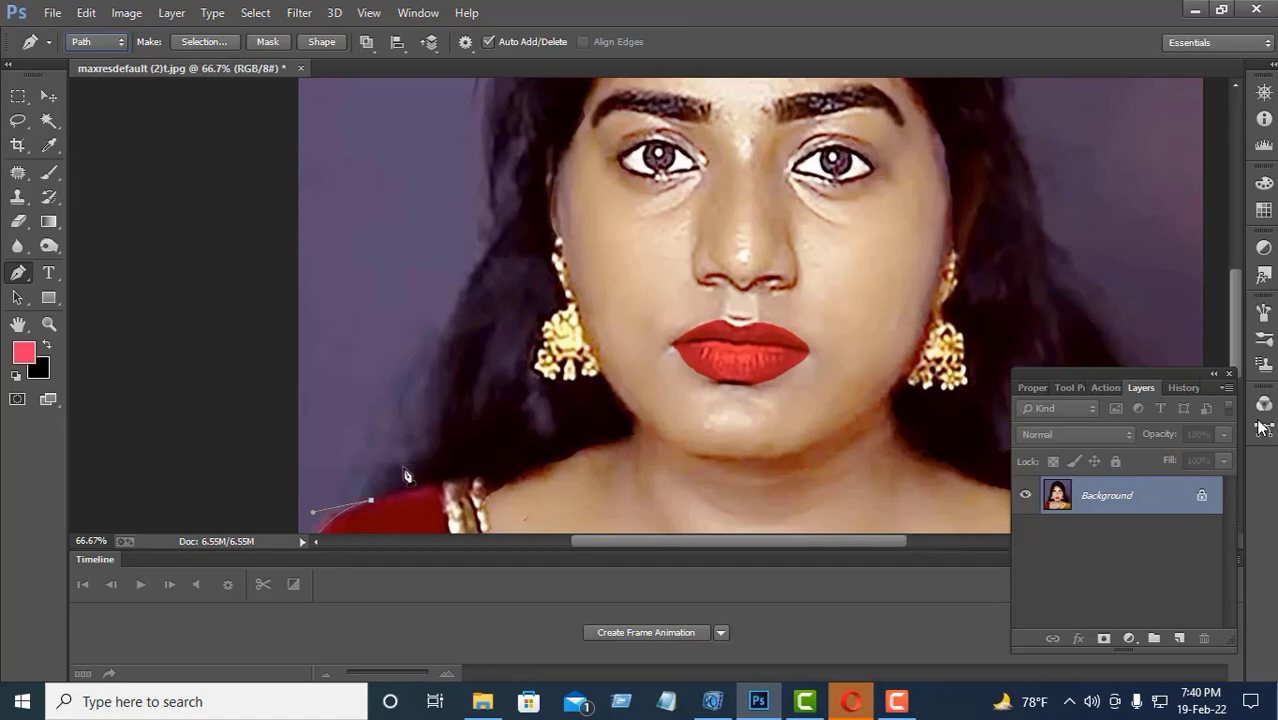
pyautogui.moveTo(403, 464); pyautogui.dragTo(424, 466)
pyautogui.click(421, 454)
pyautogui.click(431, 434)
pyautogui.click(438, 407)
pyautogui.click(436, 378)
pyautogui.click(442, 350)
pyautogui.click(458, 294)
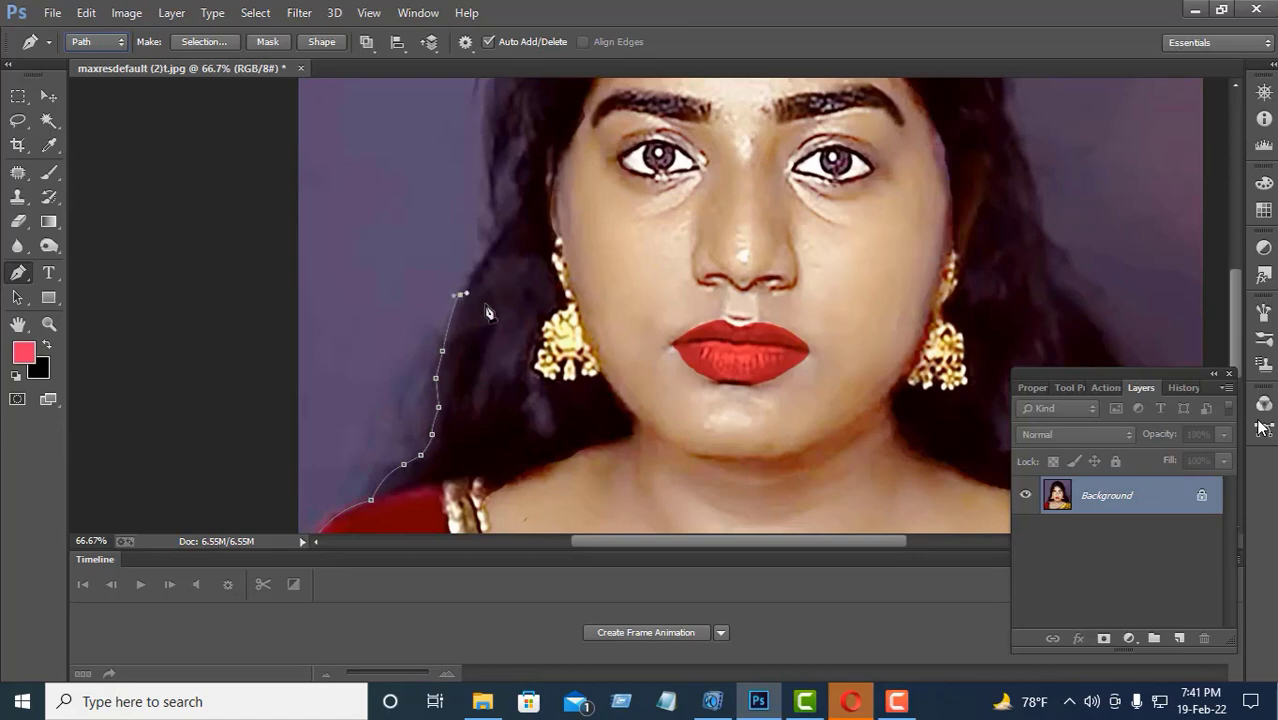
# - Try to continue the path up the outer hair edge on the red-sleeve side to above the forehead
pyautogui.moveTo(508, 288); pyautogui.dragTo(459, 458)
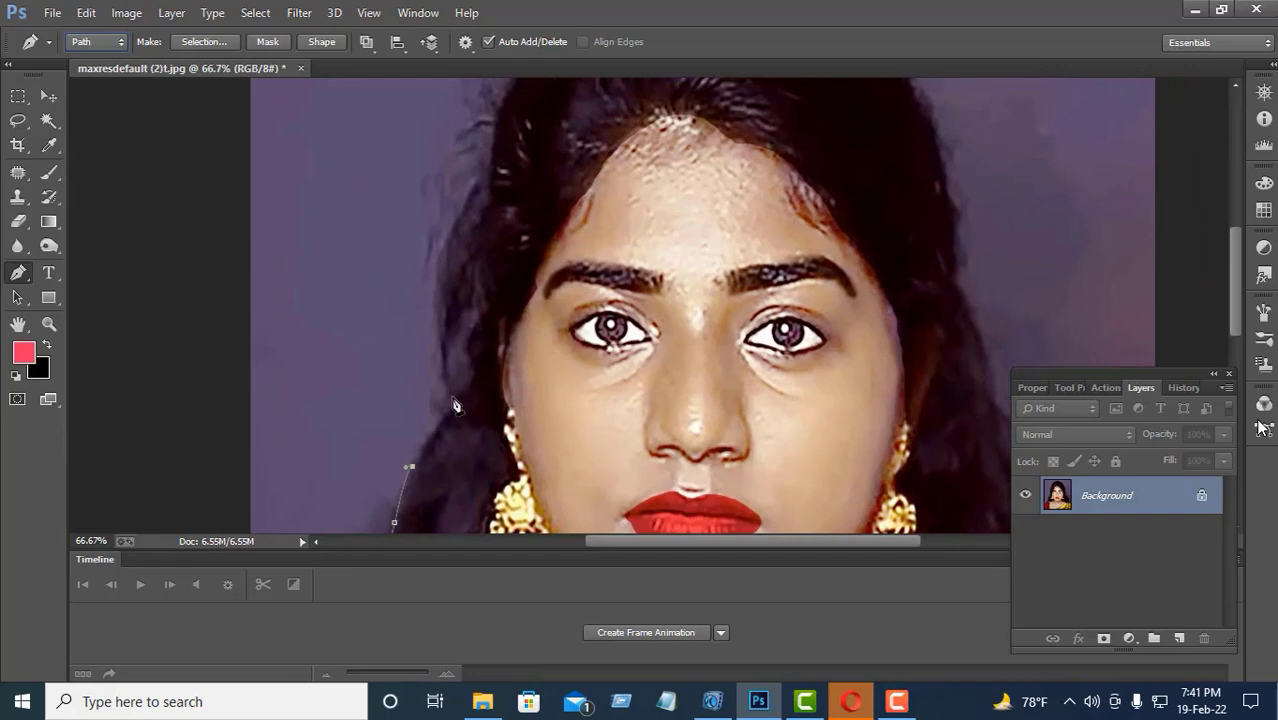
pyautogui.moveTo(447, 399); pyautogui.dragTo(452, 407)
pyautogui.click(440, 361)
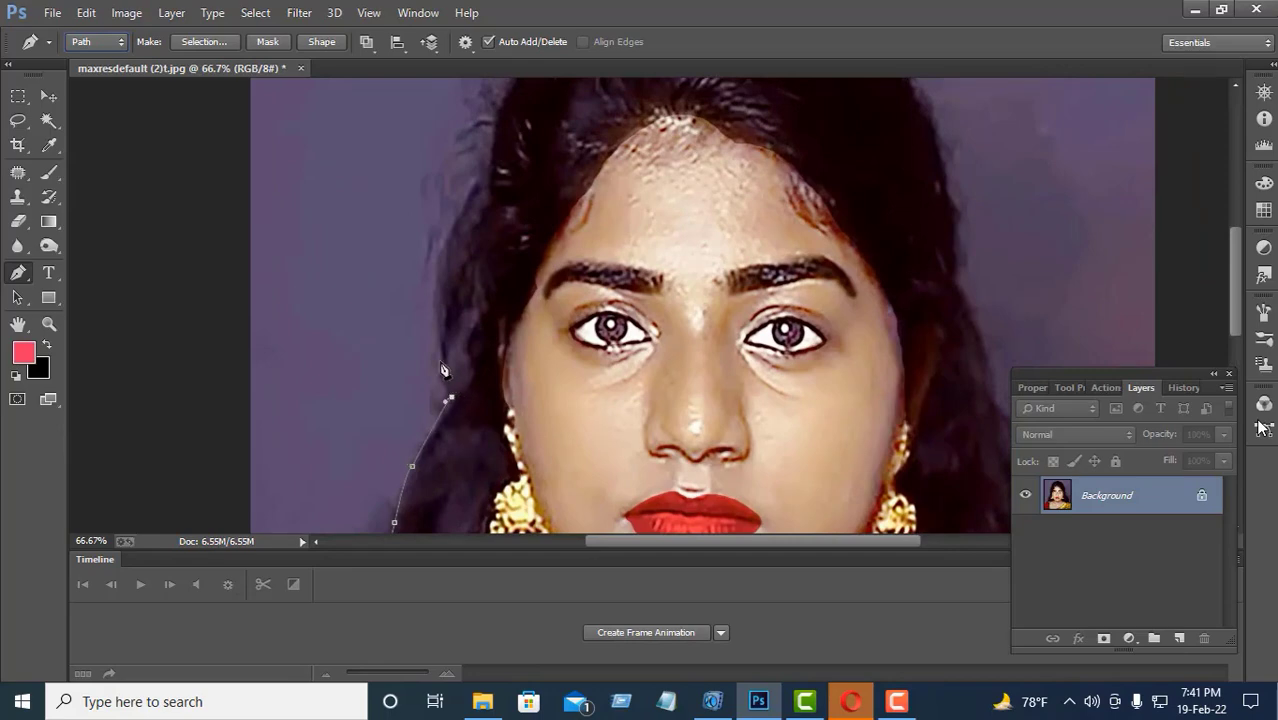
pyautogui.click(433, 287)
pyautogui.click(442, 242)
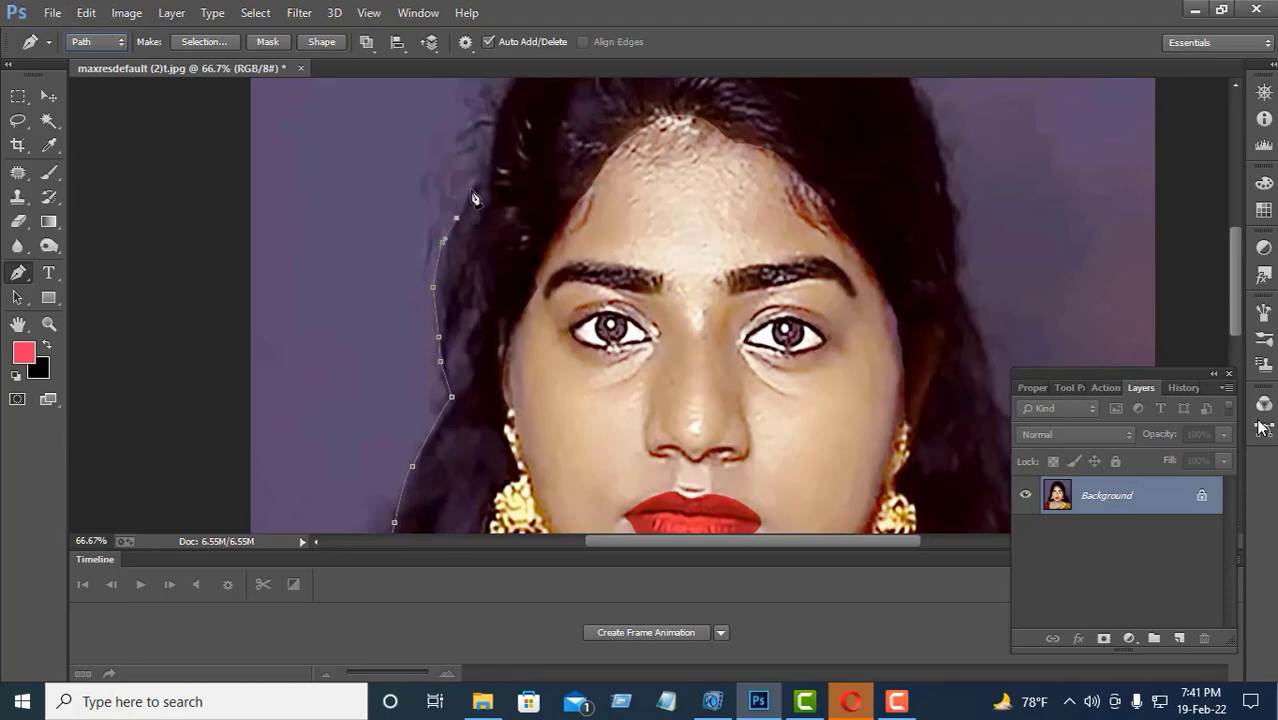
pyautogui.moveTo(490, 172); pyautogui.dragTo(483, 375)
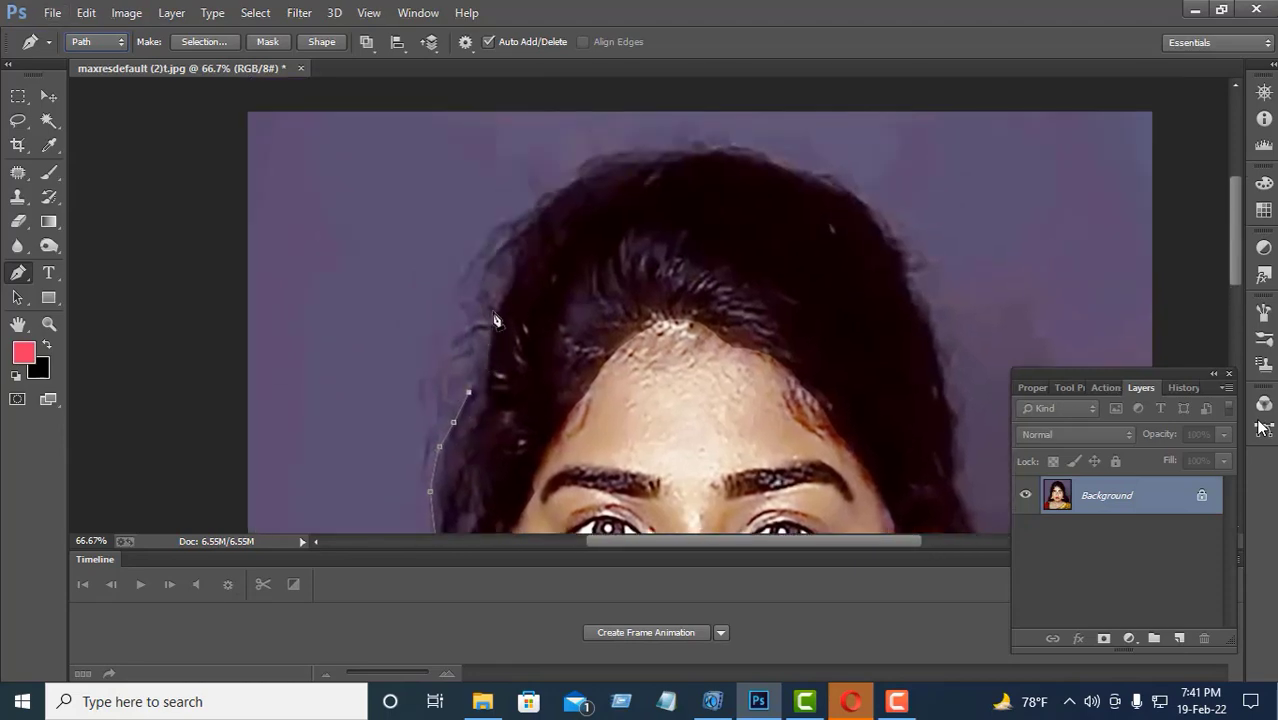
pyautogui.click(491, 334)
pyautogui.click(439, 445)
pyautogui.click(454, 421)
pyautogui.click(469, 391)
pyautogui.click(492, 333)
pyautogui.scroll(-3, 579, 271)
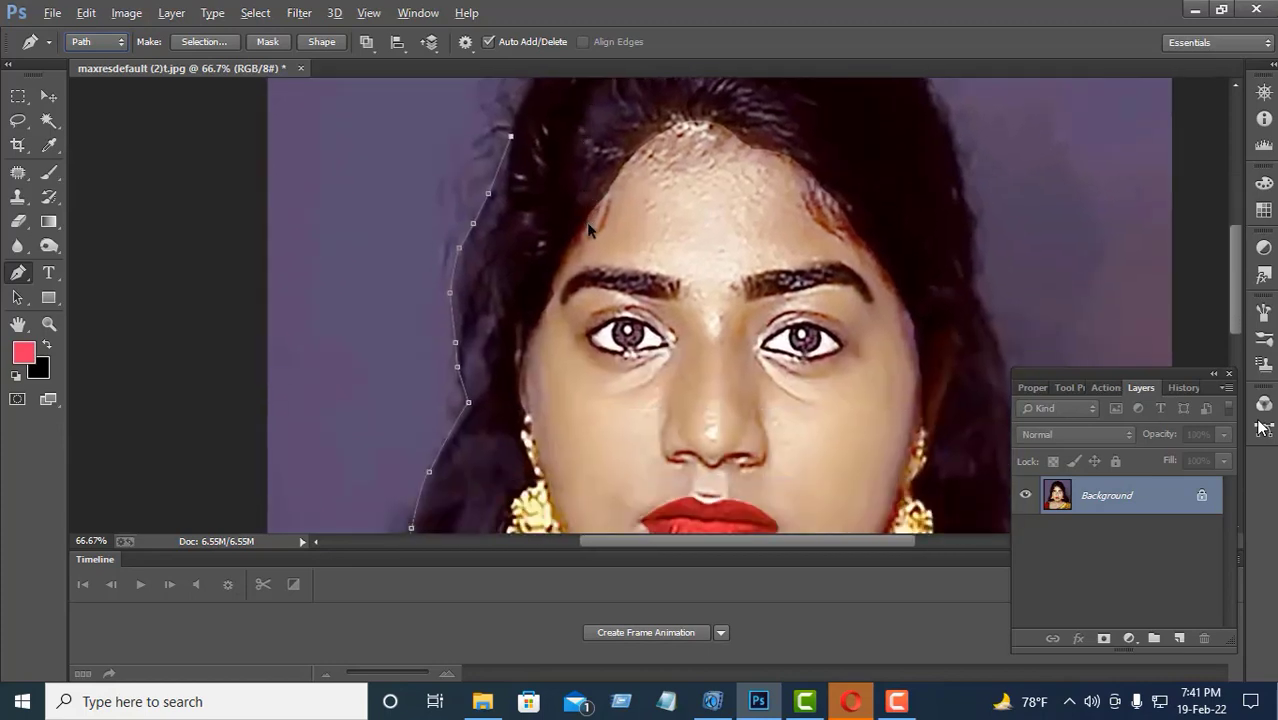
# - Undo every path point placed along the red sleeve and hair so the outline can be restarted
pyautogui.hotkey('ctrl', 'alt', 'z')
pyautogui.hotkey('ctrl', 'alt', 'z')
pyautogui.hotkey('ctrl', 'alt', 'z')
pyautogui.hotkey('ctrl', 'alt', 'z')
pyautogui.hotkey('ctrl', 'alt', 'z')
pyautogui.hotkey('ctrl', 'alt', 'z')
pyautogui.hotkey('ctrl', 'alt', 'z')
pyautogui.hotkey('ctrl', 'alt', 'z')
pyautogui.hotkey('ctrl', 'alt', 'z')
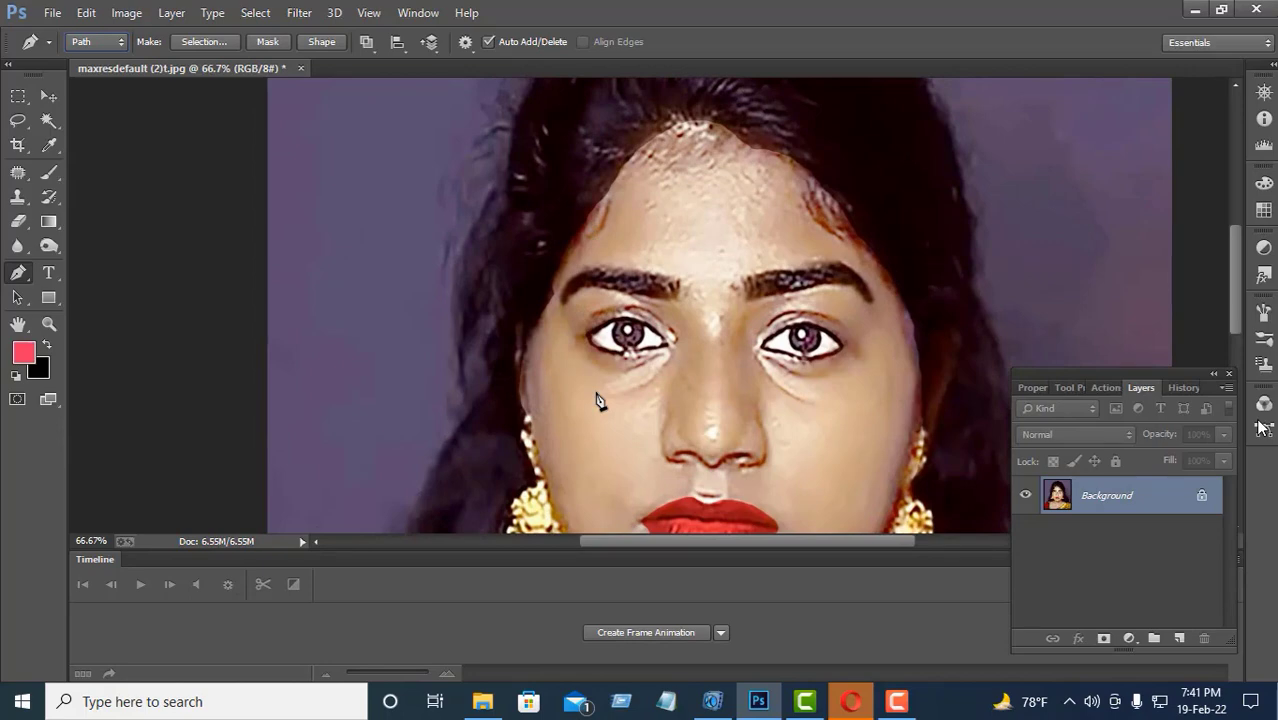
pyautogui.hotkey('ctrl', '-')
pyautogui.hotkey('ctrl', '-')
pyautogui.hotkey('ctrl', '-')
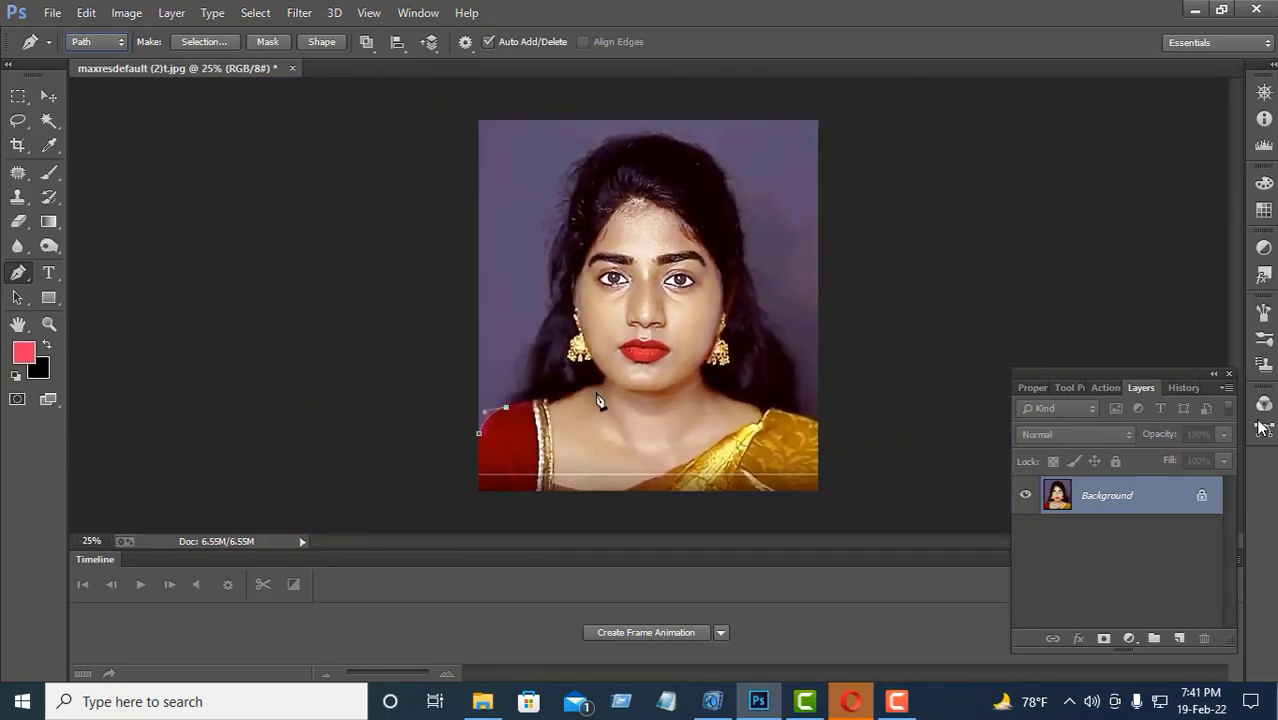
pyautogui.hotkey('ctrl', 'alt', 'z')
pyautogui.hotkey('ctrl', 'alt', 'z')
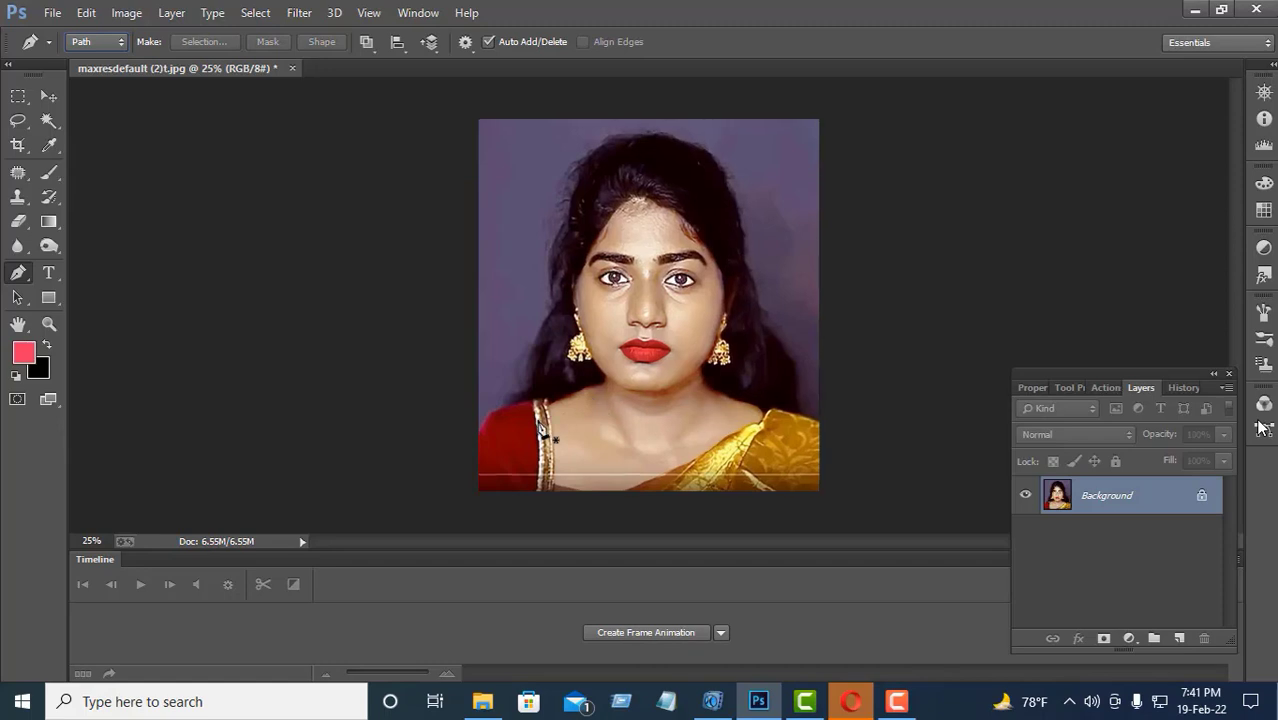
# - Start a path where the red sleeve meets the image border and curve it over the shoulder, removing the outgoing handle
pyautogui.hotkey('ctrl', '+')
pyautogui.hotkey('ctrl', '+')
pyautogui.hotkey('ctrl', '+')
pyautogui.moveTo(556, 400); pyautogui.dragTo(651, 214)
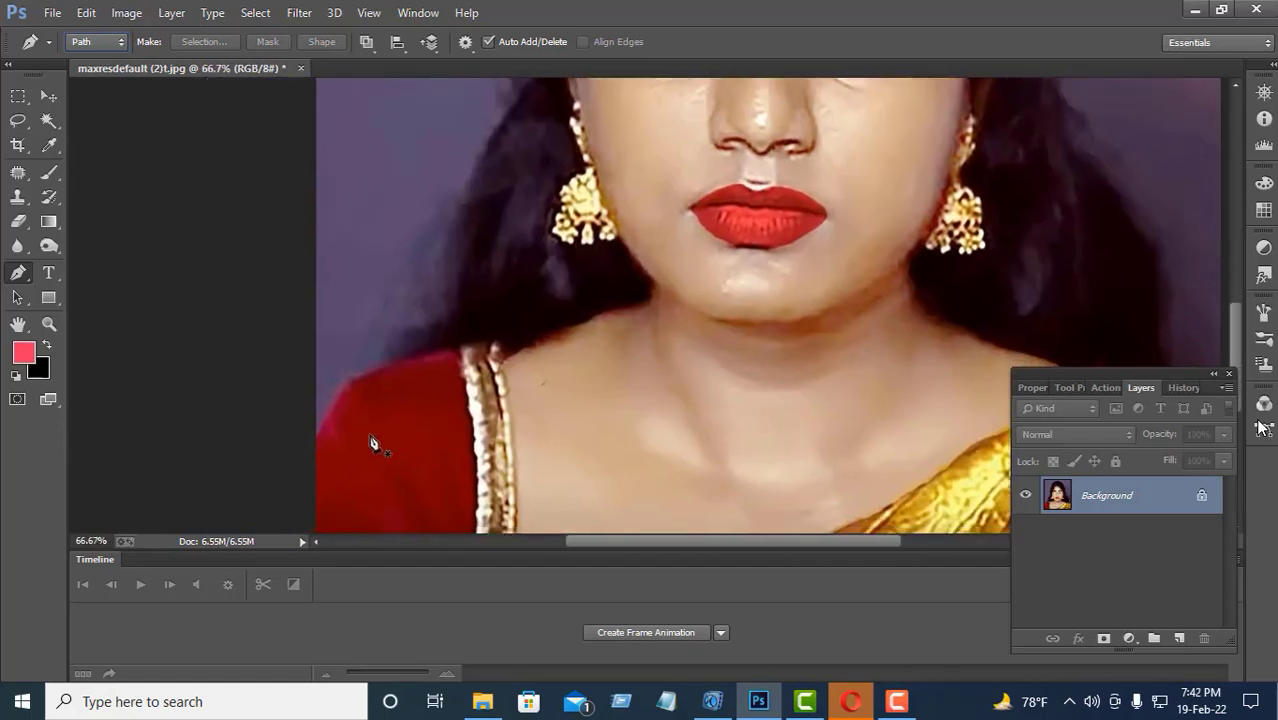
pyautogui.click(316, 440)
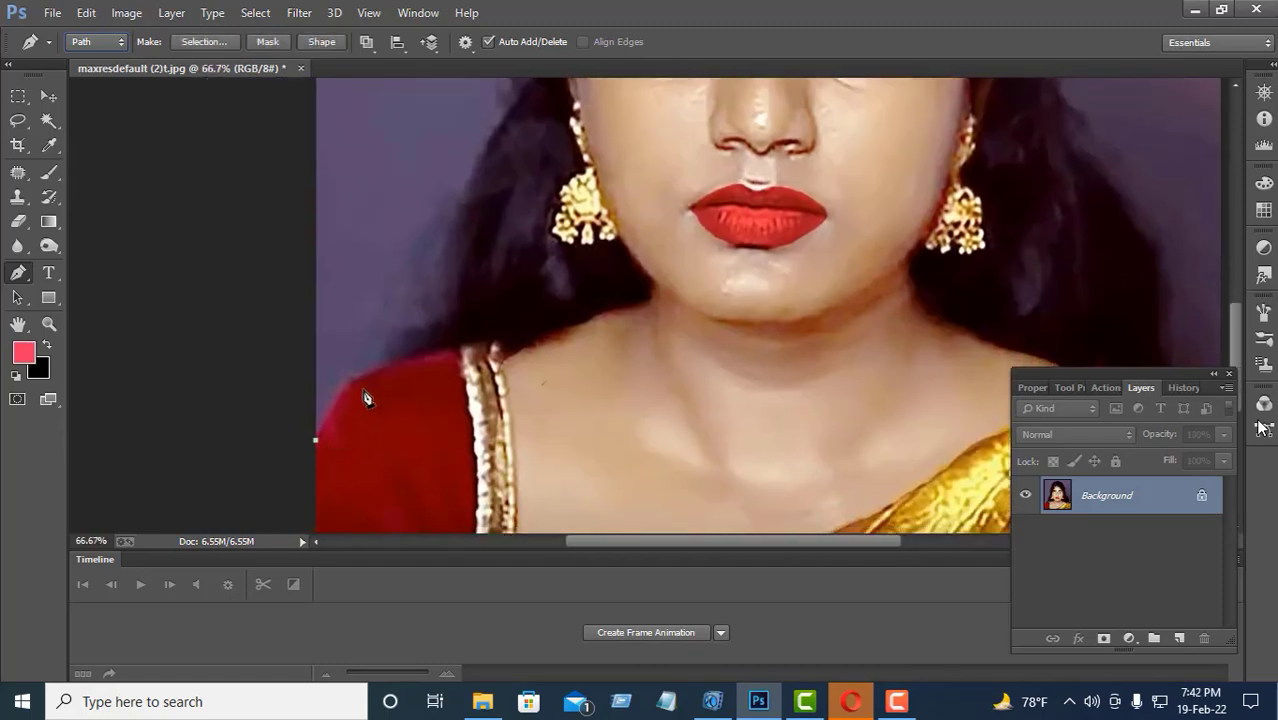
pyautogui.moveTo(384, 358); pyautogui.dragTo(437, 289)
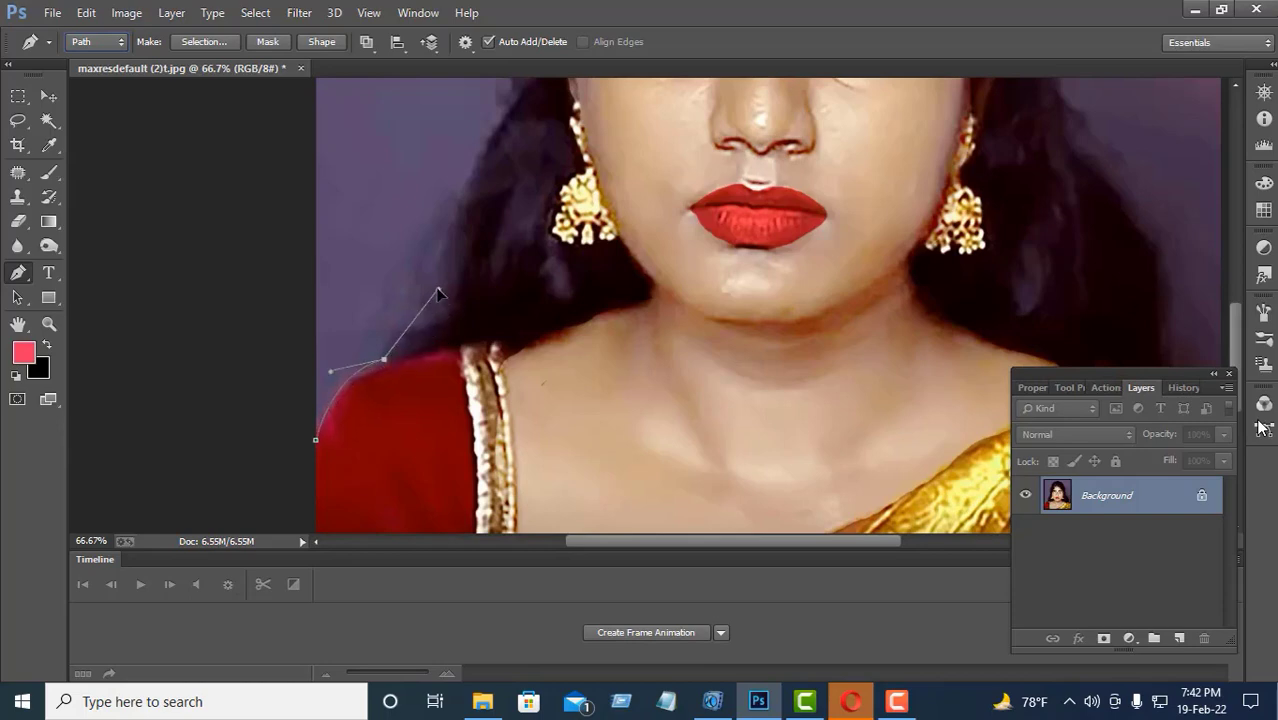
pyautogui.keyDown('alt'); pyautogui.click(386, 360); pyautogui.keyUp('alt')
# - Extend the path from the red shoulder up the outer edge of the hair to eye level
pyautogui.click(394, 326)
pyautogui.click(422, 306)
pyautogui.click(439, 267)
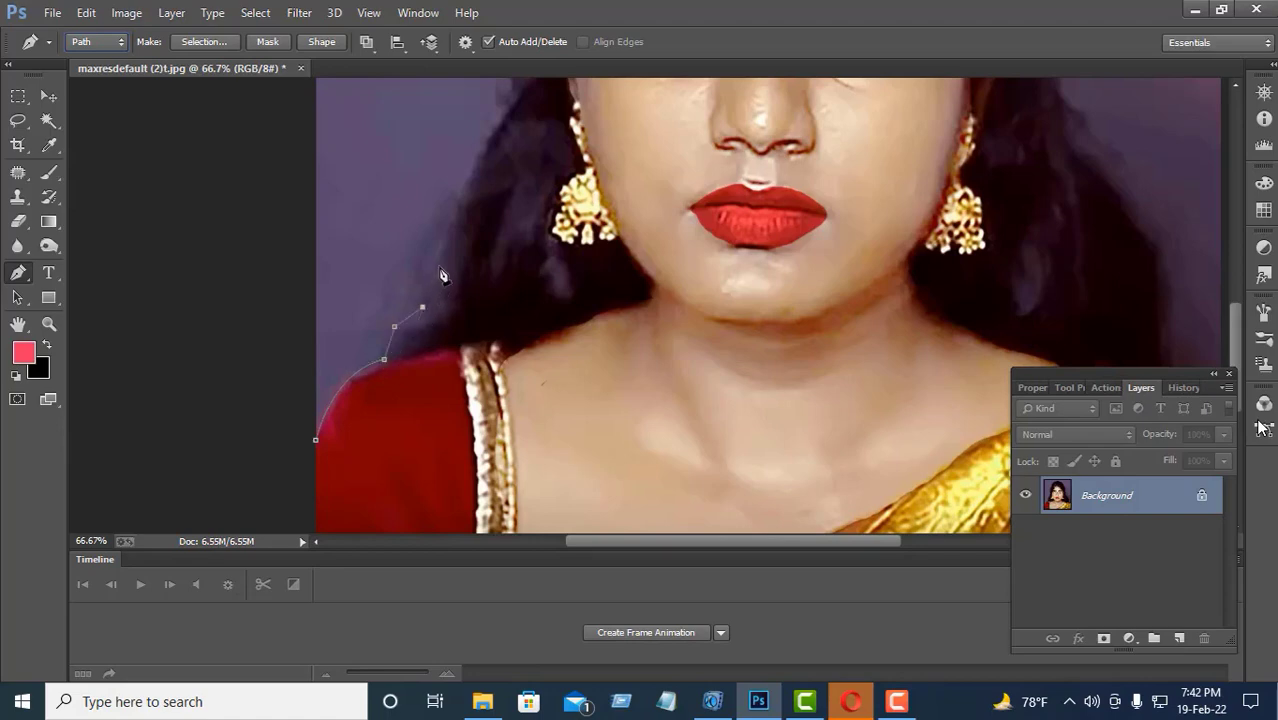
pyautogui.click(455, 200)
pyautogui.scroll(3, 455, 355)
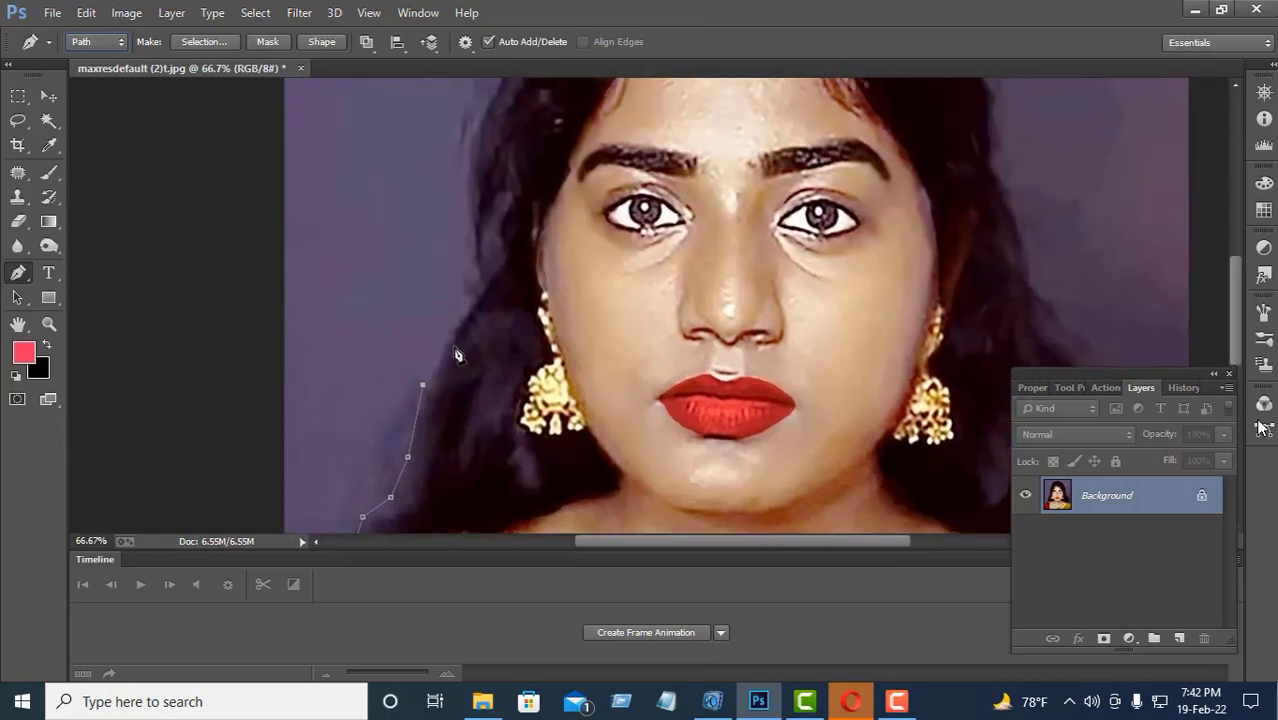
pyautogui.click(476, 288)
pyautogui.click(470, 251)
pyautogui.click(464, 171)
# - Continue the path around the loose strands beside the forehead up to the upper side of the head
pyautogui.moveTo(477, 285); pyautogui.dragTo(446, 538)
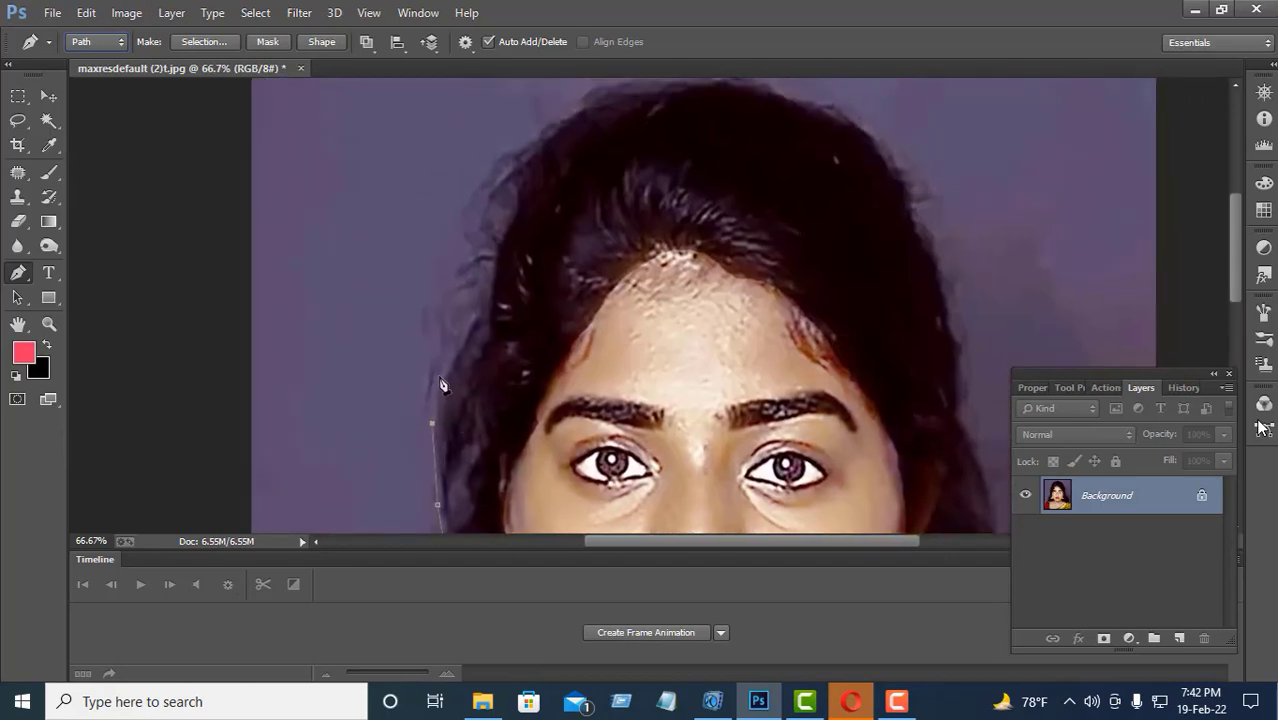
pyautogui.click(441, 375)
pyautogui.click(457, 330)
pyautogui.click(466, 301)
pyautogui.click(463, 269)
pyautogui.click(470, 245)
pyautogui.click(489, 202)
pyautogui.click(509, 157)
pyautogui.click(562, 119)
# - Curve the path over the crown of the head to the opposite side and remove the last point's outgoing handle
pyautogui.scroll(3, 606, 144)
pyautogui.hscroll(1, 606, 144)
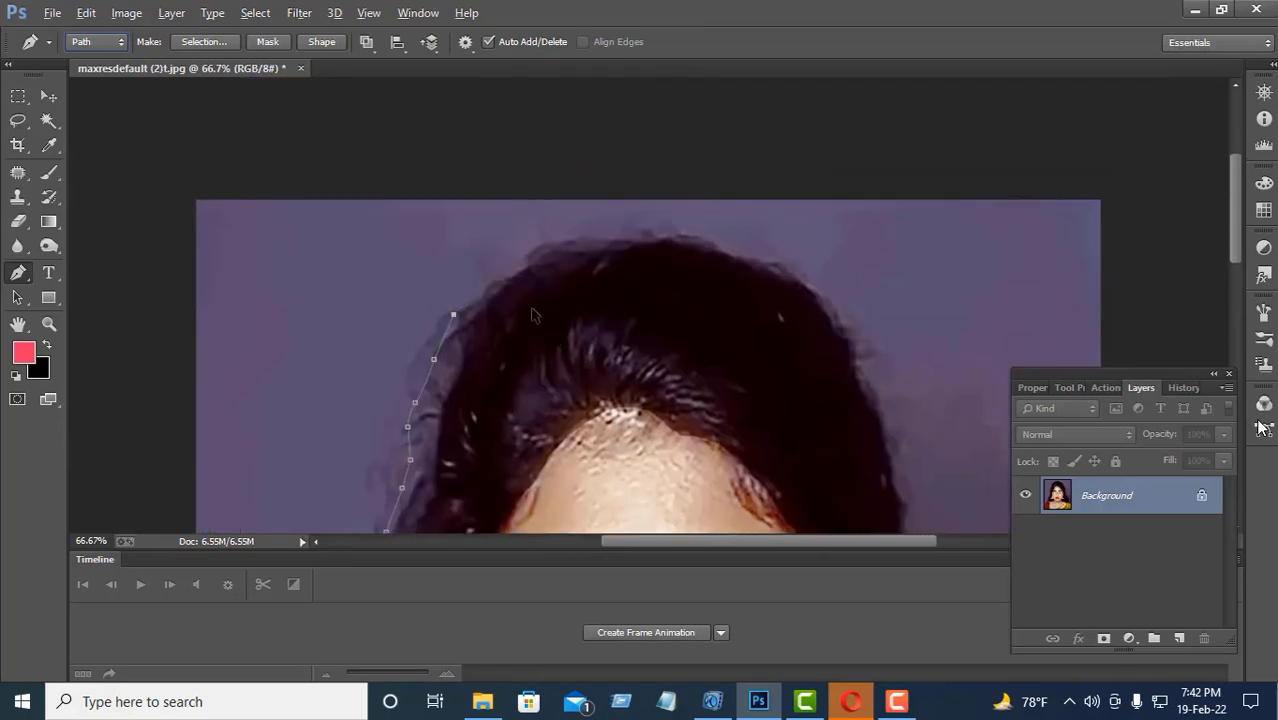
pyautogui.moveTo(518, 266); pyautogui.dragTo(535, 262)
pyautogui.moveTo(695, 233); pyautogui.dragTo(898, 419)
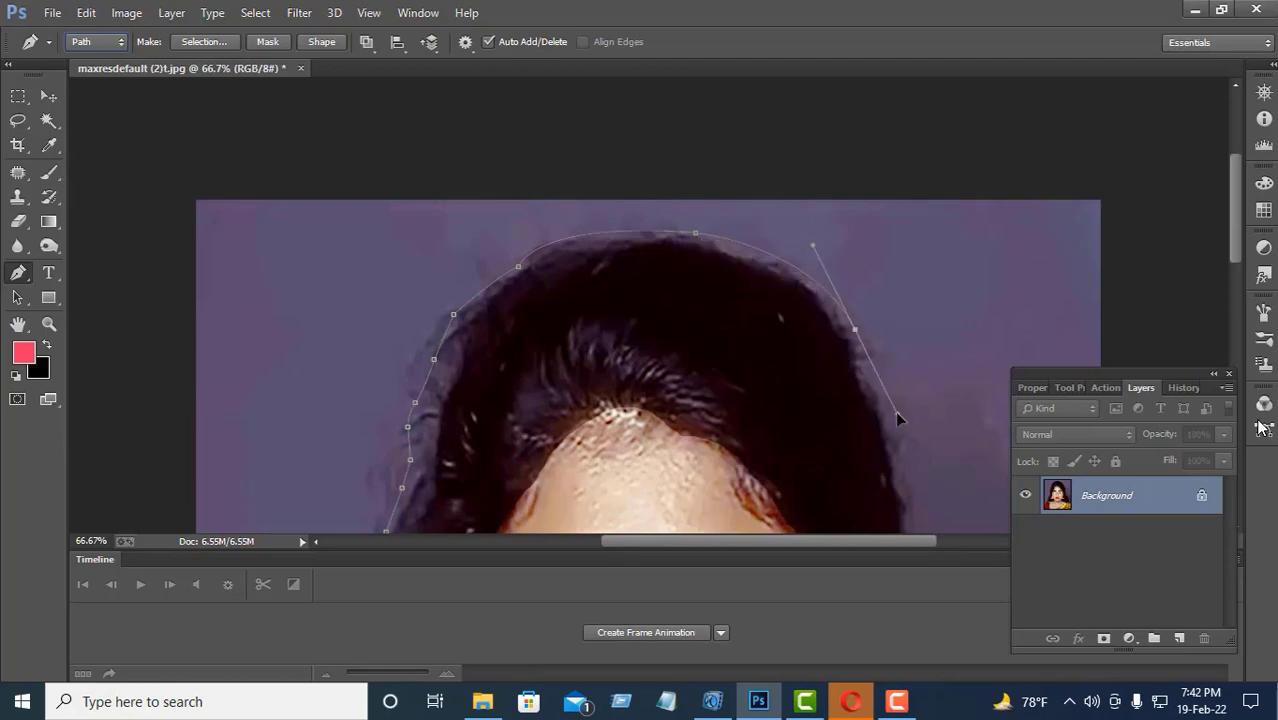
pyautogui.keyDown('alt'); pyautogui.click(855, 330); pyautogui.keyUp('alt')
# - Trace the path down the hair edge on the yellow-sari side to nose level, ending with a handle-free outgoing side
pyautogui.scroll(-4, 860, 340)
pyautogui.hscroll(3, 685, 351)
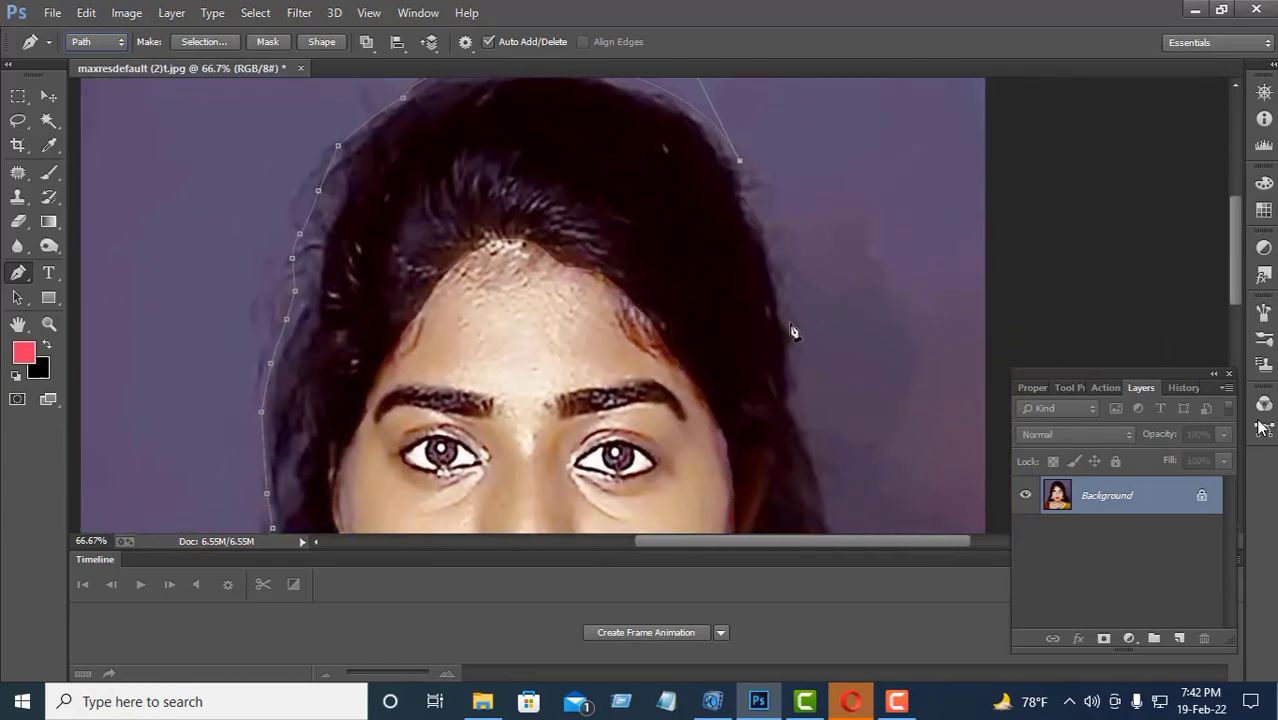
pyautogui.moveTo(789, 322); pyautogui.dragTo(792, 334)
pyautogui.moveTo(778, 401); pyautogui.dragTo(749, 331)
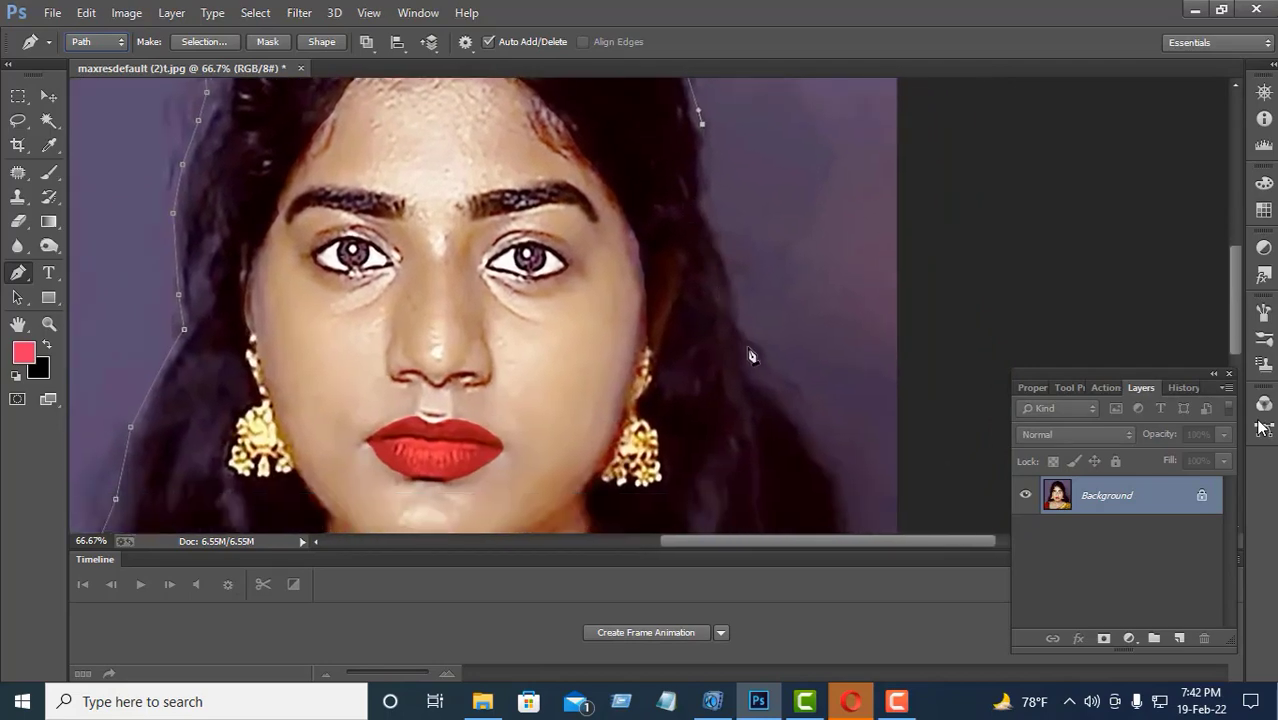
pyautogui.click(743, 328)
pyautogui.moveTo(745, 331); pyautogui.dragTo(777, 418)
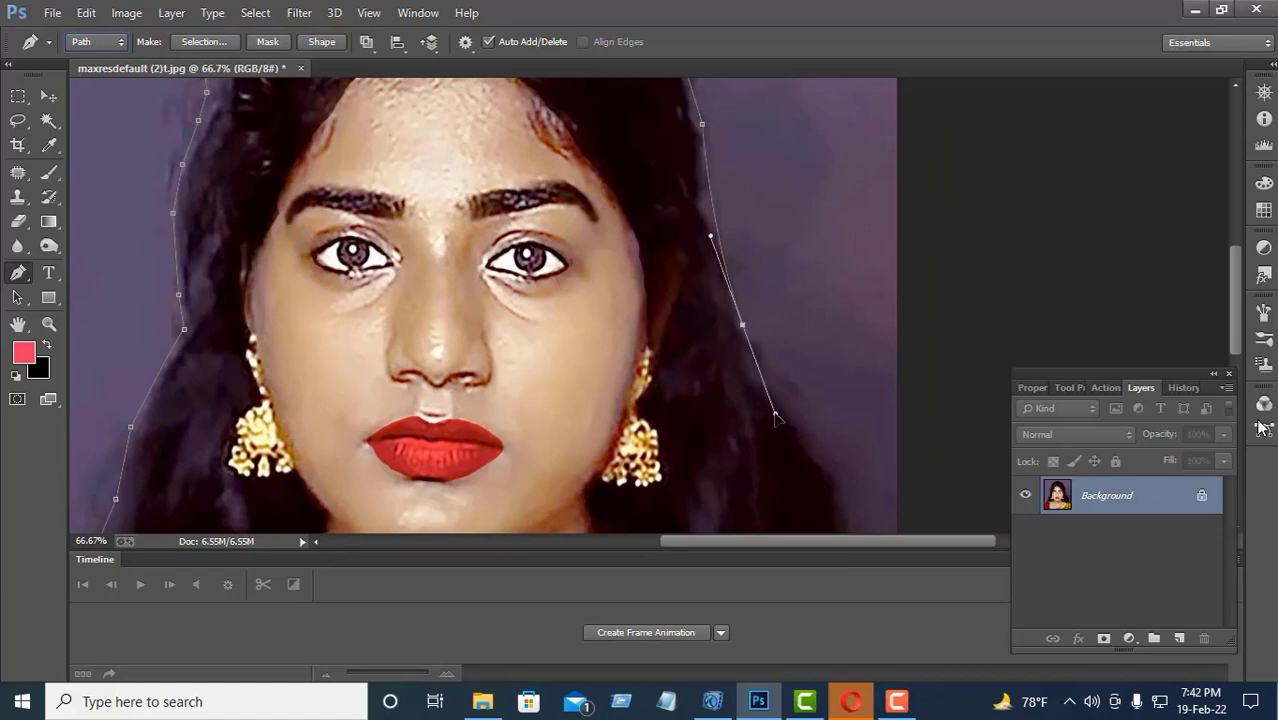
pyautogui.keyDown('alt'); pyautogui.click(743, 327); pyautogui.keyUp('alt')
# - Extend the path down the lower hair and along the yellow sari's shoulder to the image border
pyautogui.moveTo(844, 463); pyautogui.dragTo(793, 327)
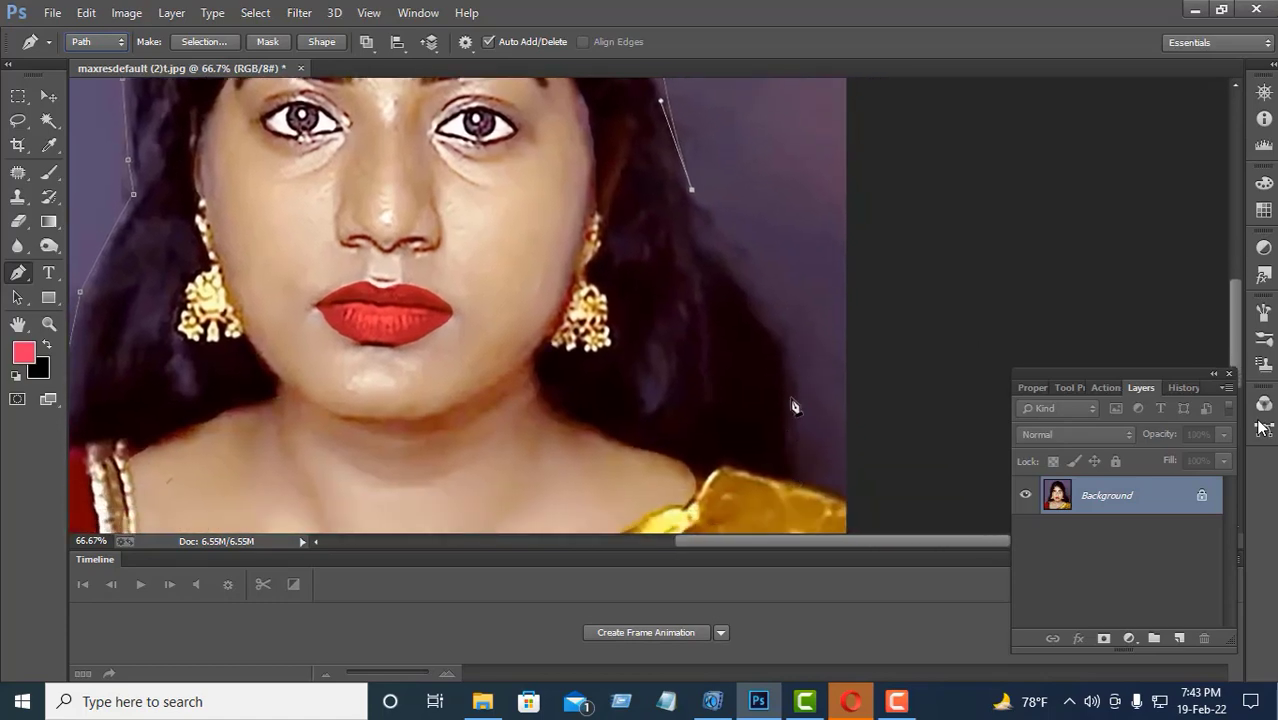
pyautogui.click(792, 353)
pyautogui.click(806, 481)
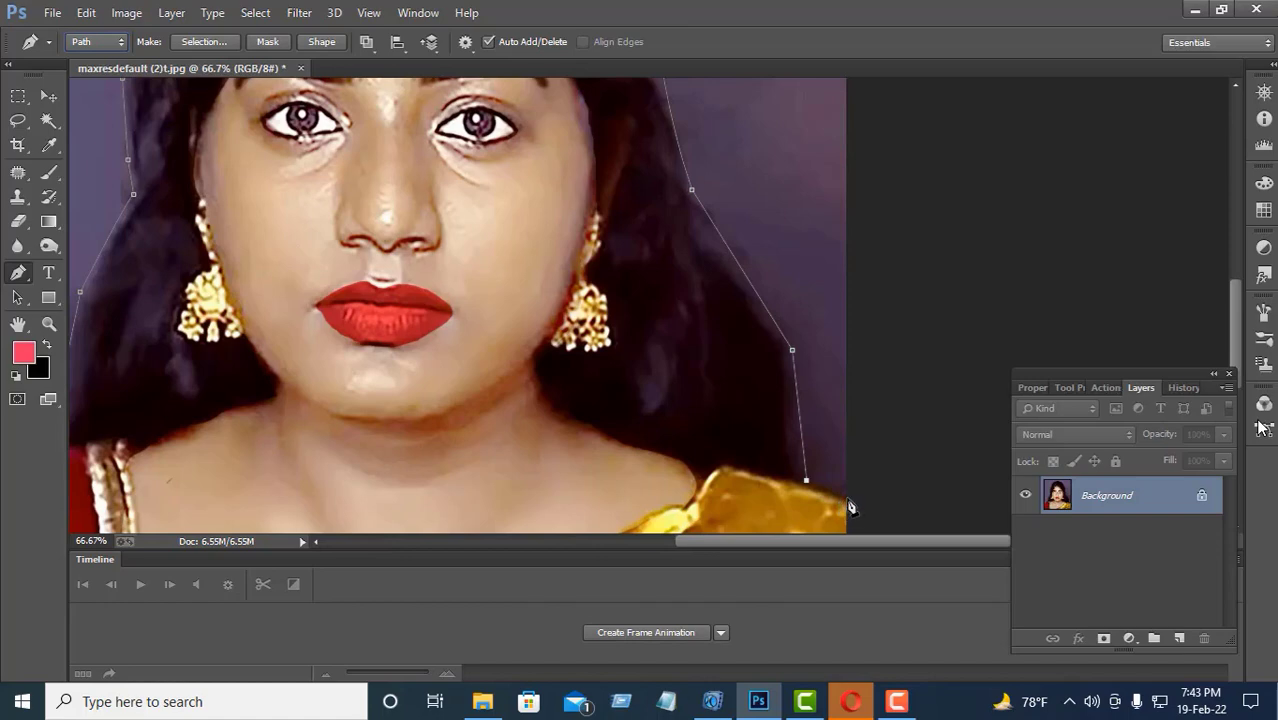
pyautogui.click(847, 497)
# - Close the path around the image's two bottom corners, back to the starting point at the red sleeve
pyautogui.hotkey('ctrl', '-')
pyautogui.hotkey('ctrl', '-')
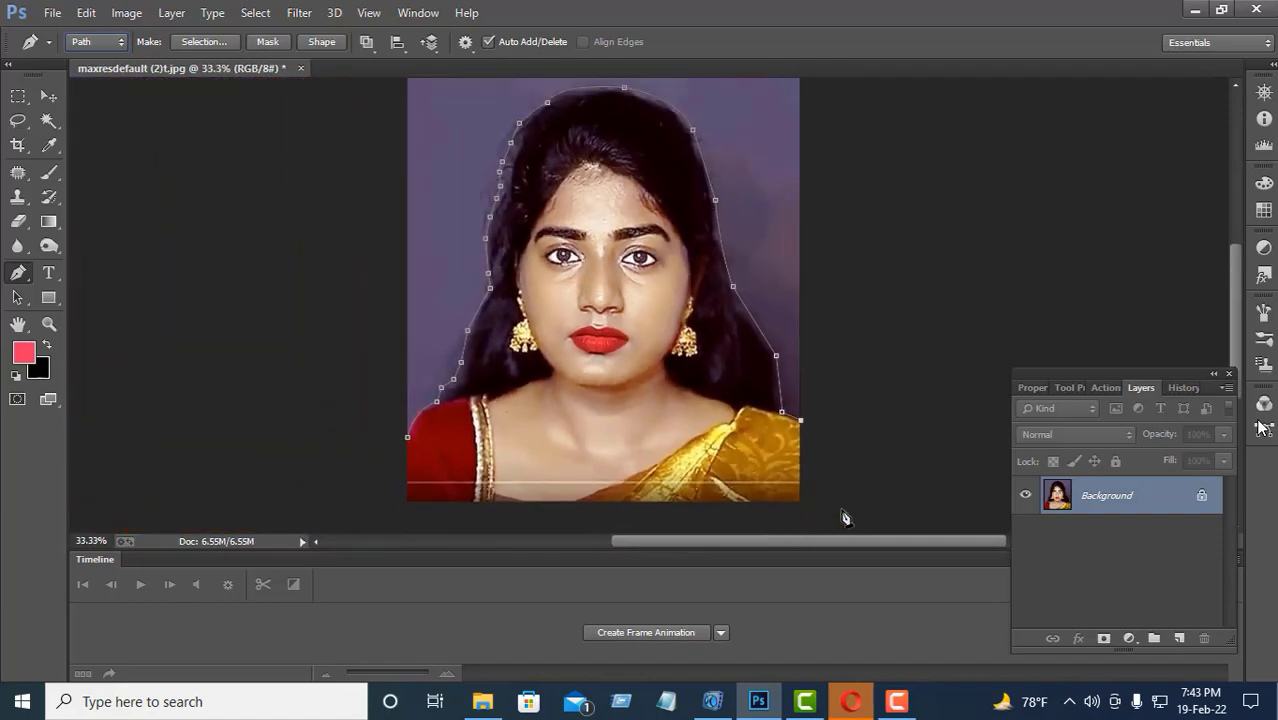
pyautogui.hotkey('ctrl', '-')
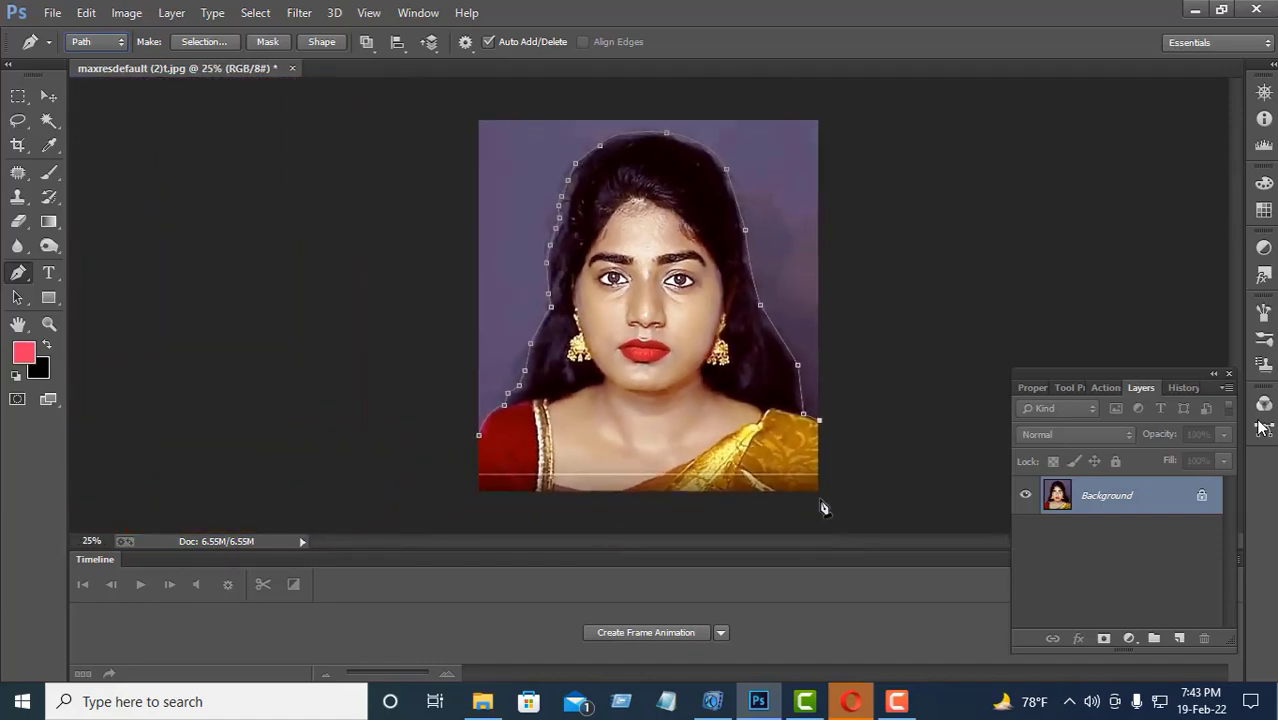
pyautogui.click(819, 490)
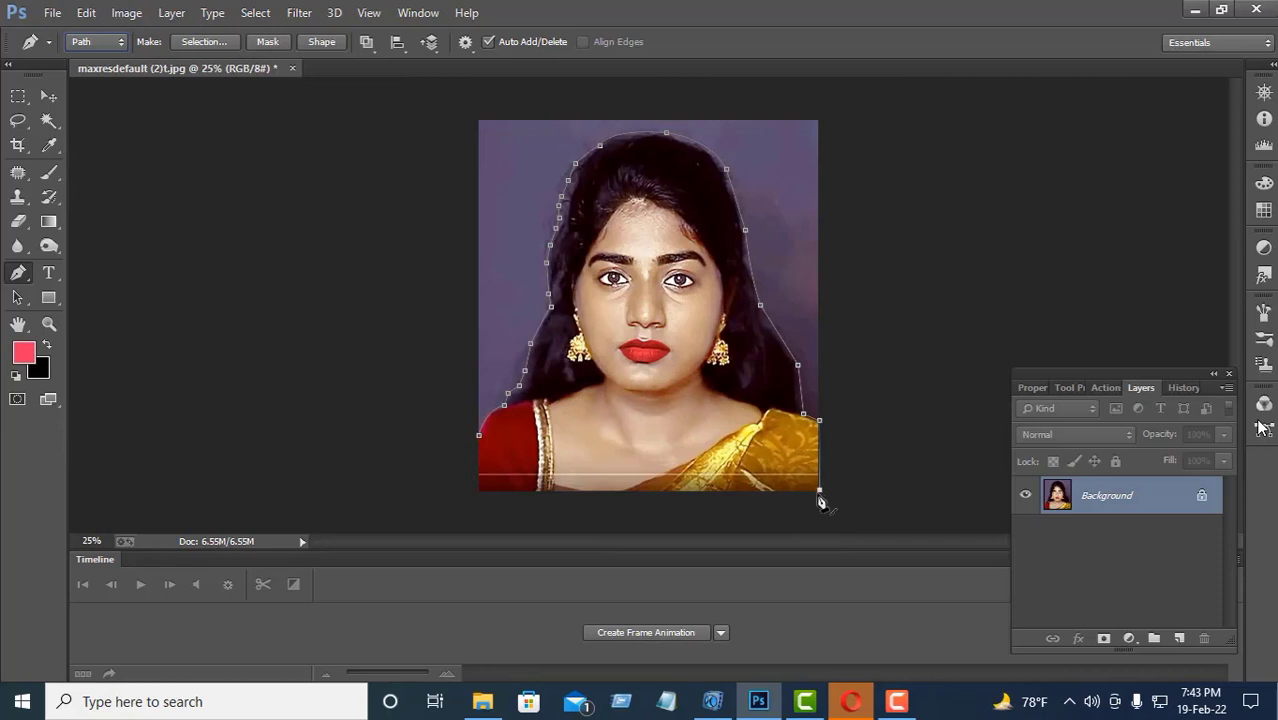
pyautogui.click(480, 489)
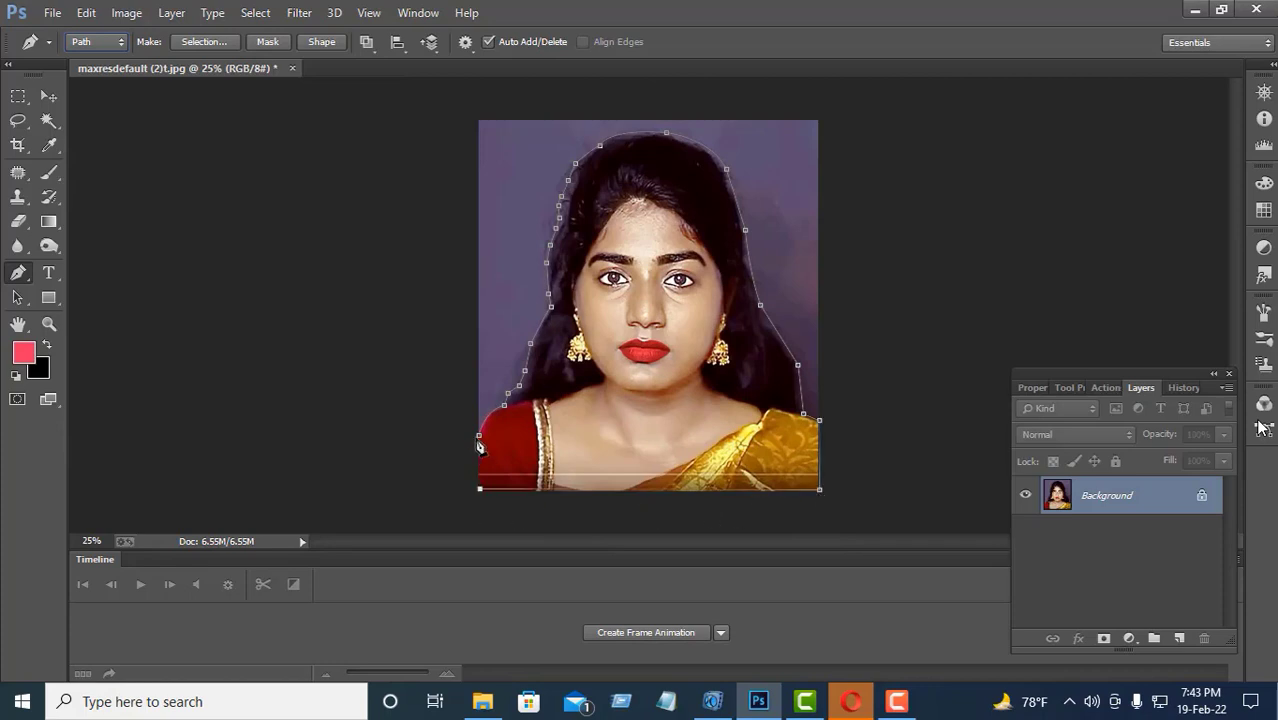
pyautogui.click(478, 437)
# - Turn the closed path into a new anti-aliased selection with a 1-pixel feather and copy the woman onto a new layer
pyautogui.rightClick(669, 348)
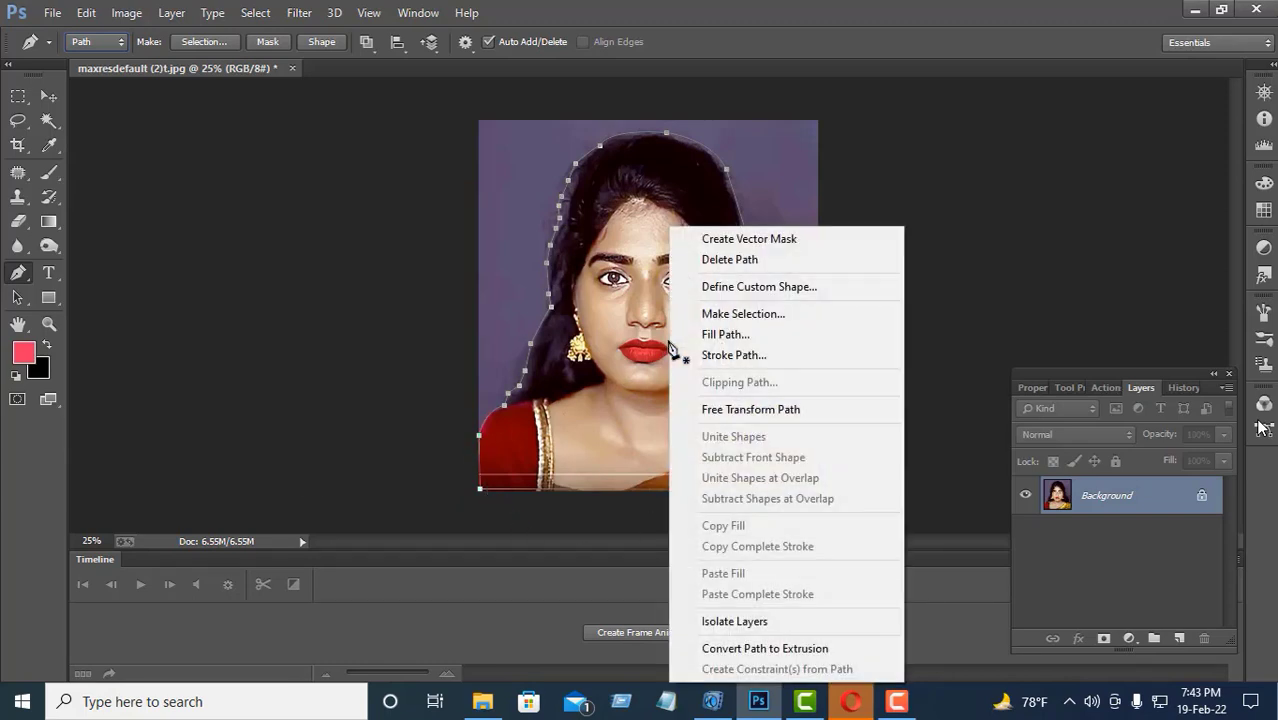
pyautogui.click(743, 313)
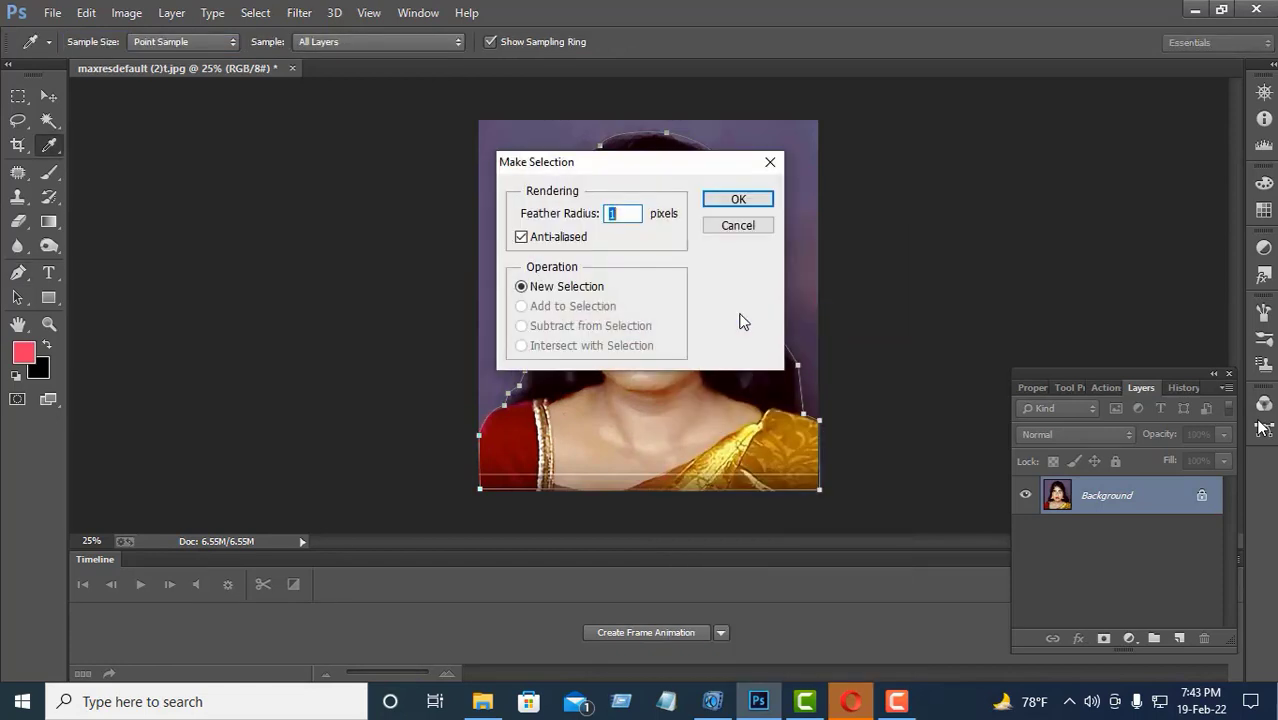
pyautogui.click(757, 202)
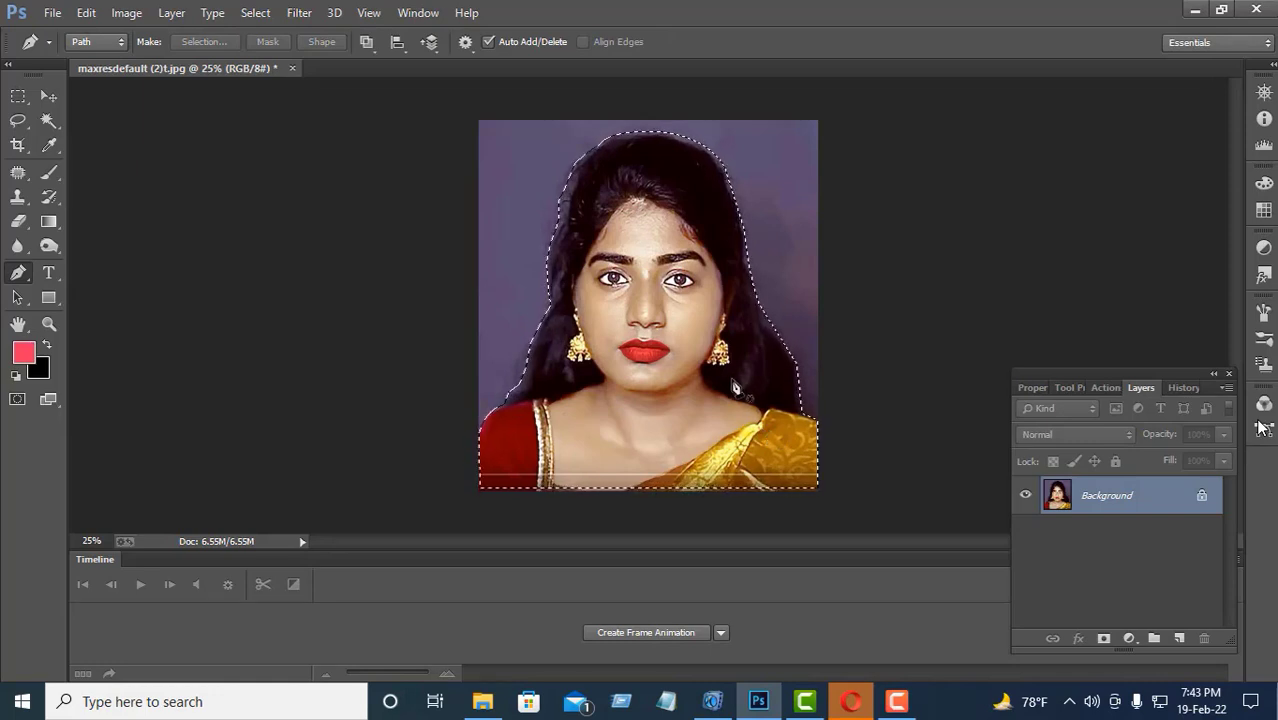
pyautogui.hotkey('ctrl', 'j')
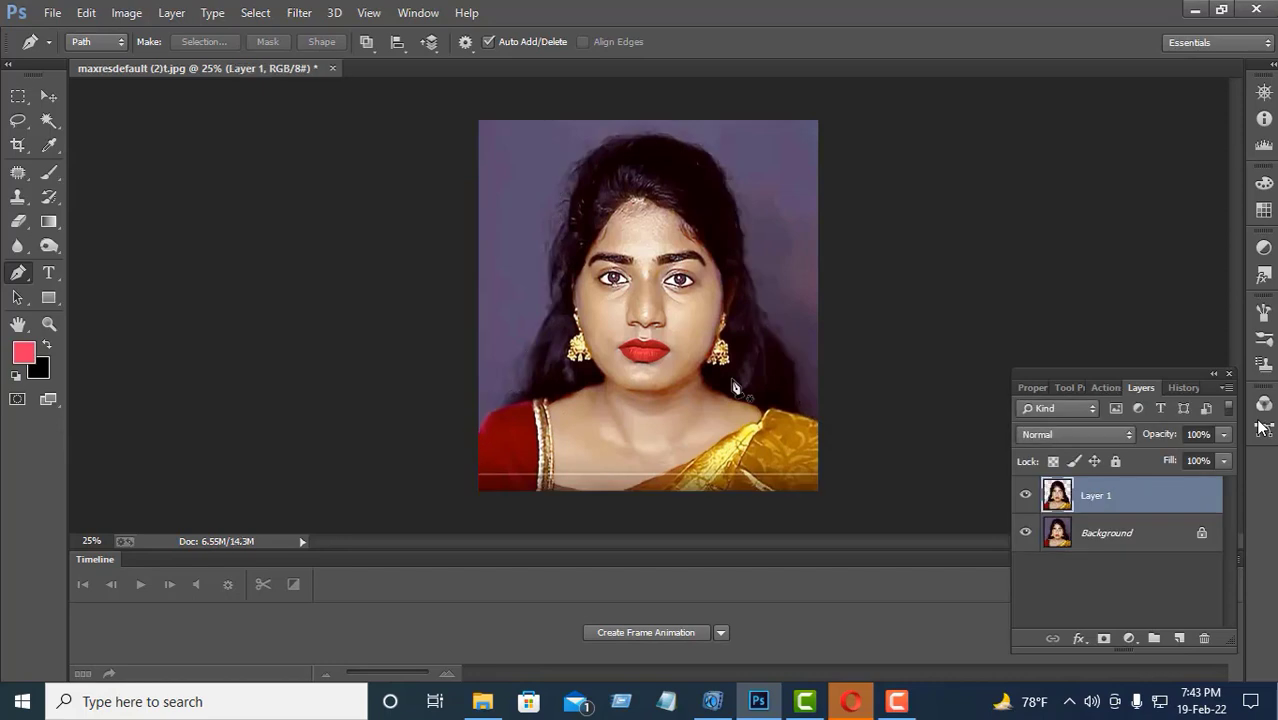
# - Check the cutout by toggling the visibility of the Background layer and Layer 1
pyautogui.click(1025, 533)
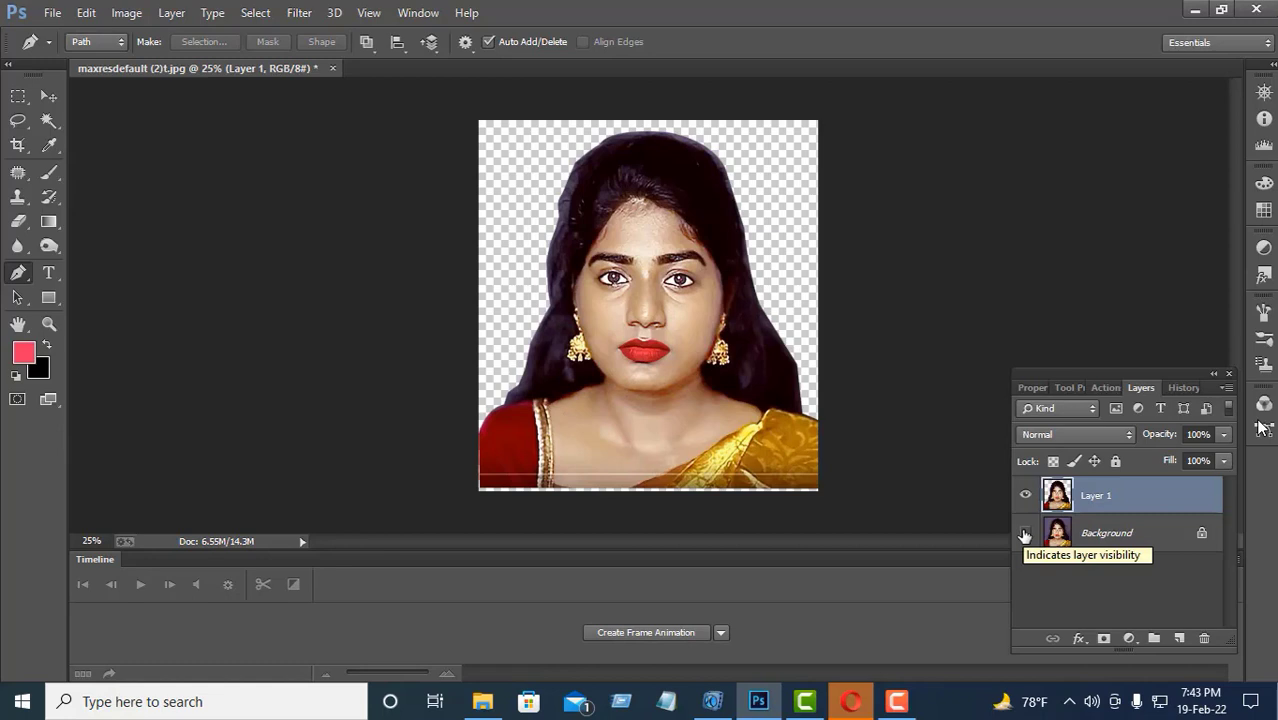
pyautogui.click(1025, 533)
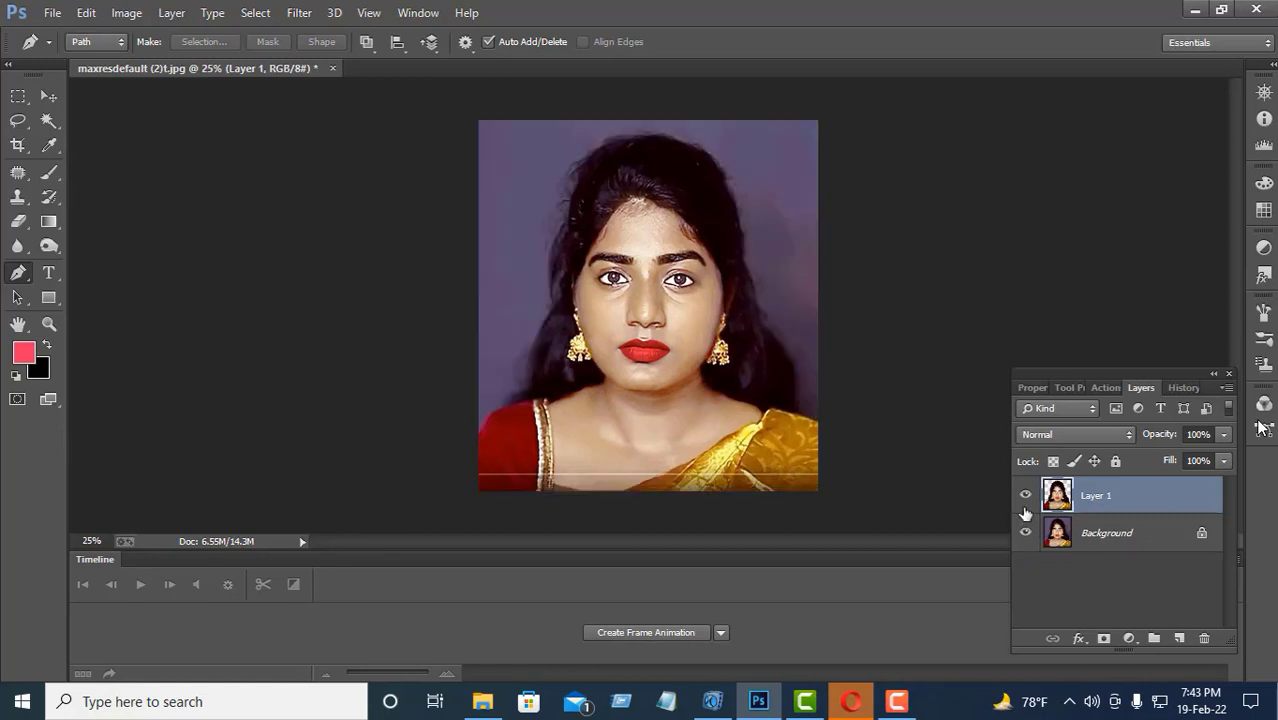
pyautogui.click(1027, 496)
pyautogui.click(1029, 496)
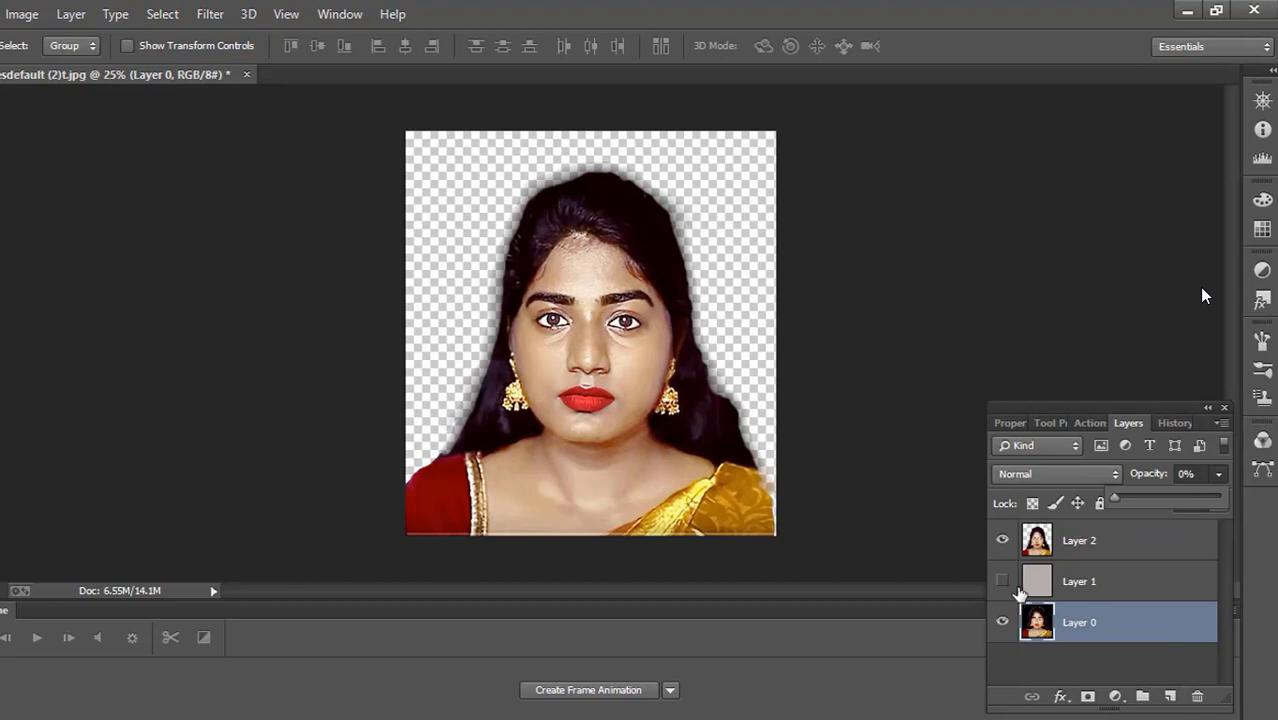
# - Make Layer 1 visible again and lower Layer 0's fill to 0%
pyautogui.click(1003, 583)
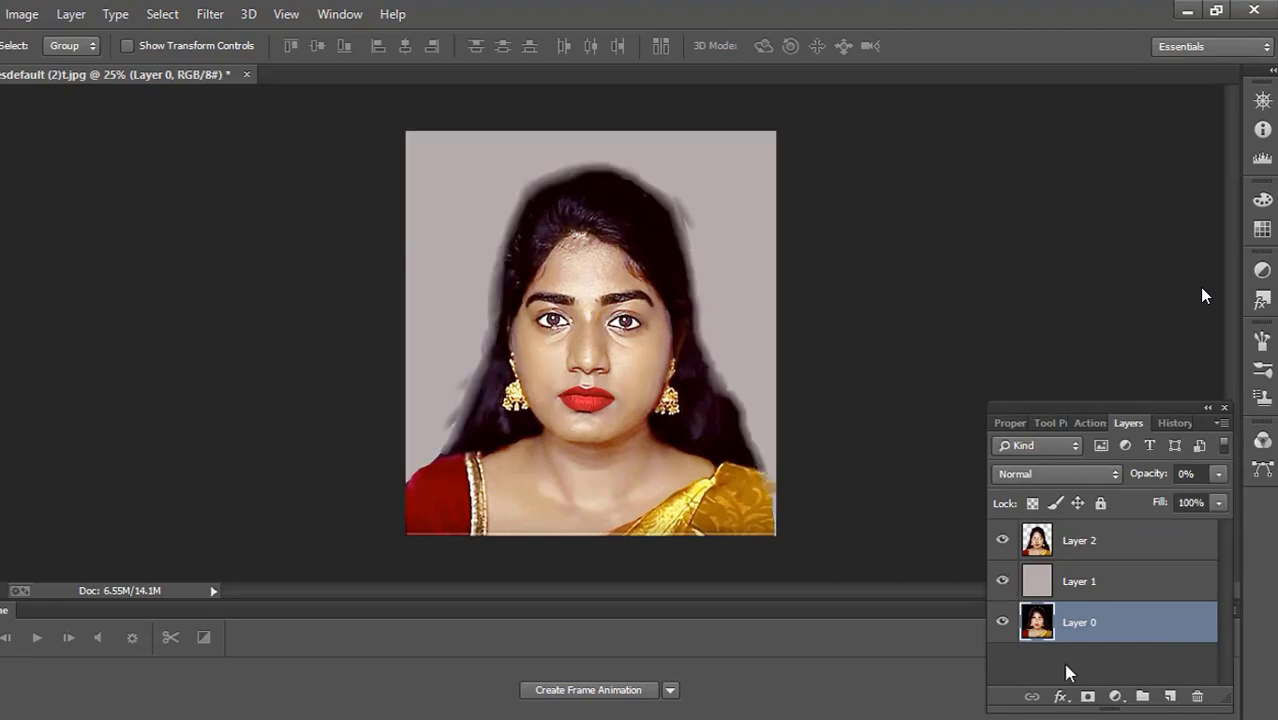
pyautogui.click(1219, 503)
pyautogui.moveTo(1219, 530); pyautogui.dragTo(1045, 549)
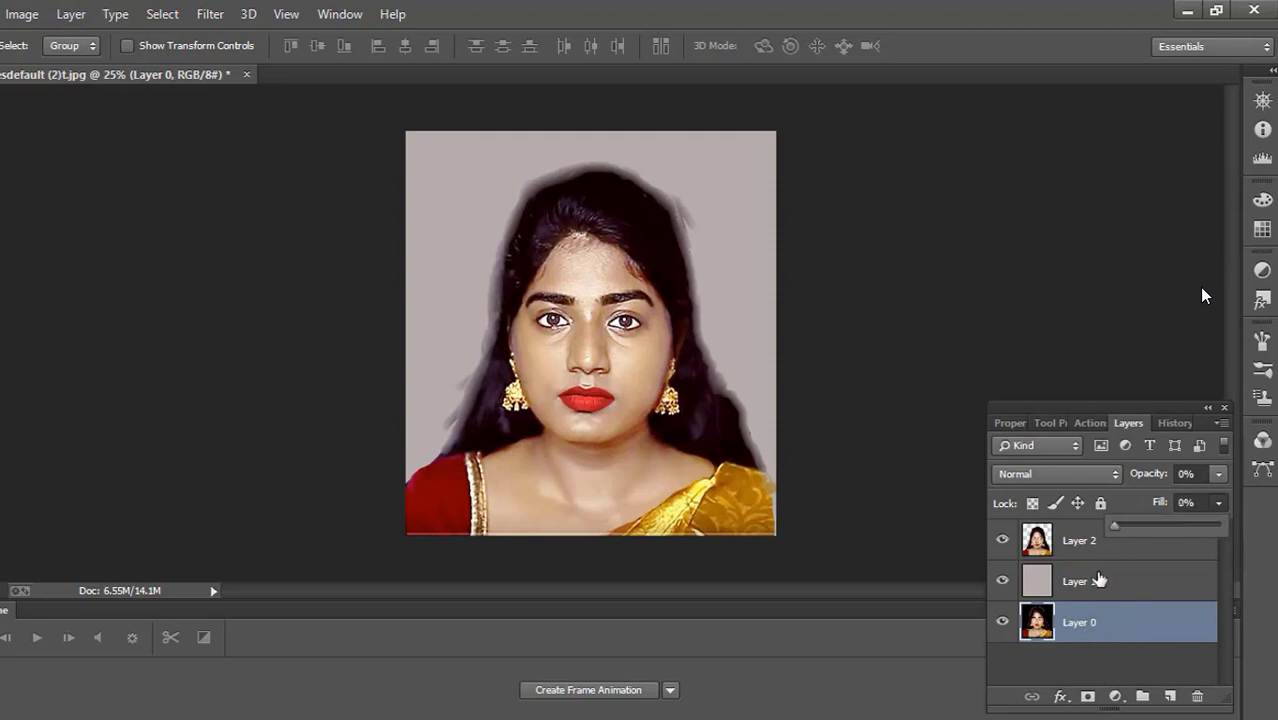
# - Compare the cutout on Layer 2 with the grey background on Layer 1, selecting each and toggling Layer 1's visibility
pyautogui.click(1097, 581)
pyautogui.click(1091, 541)
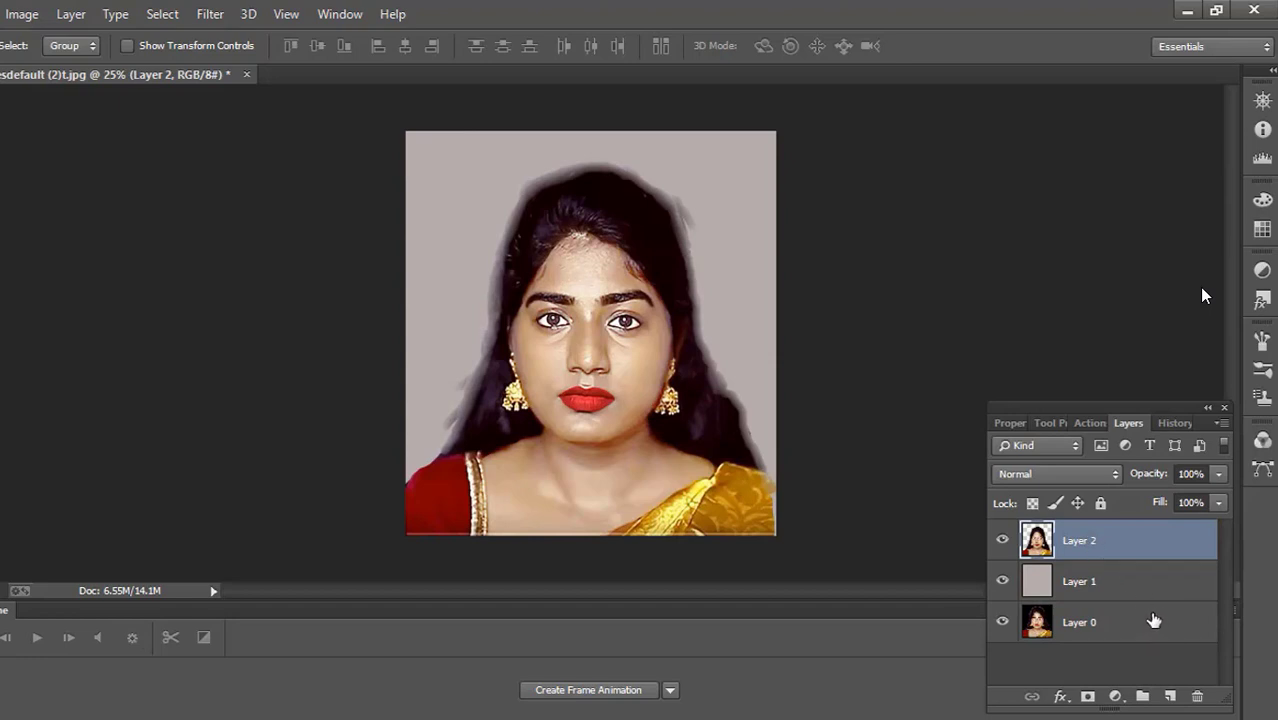
pyautogui.click(1092, 588)
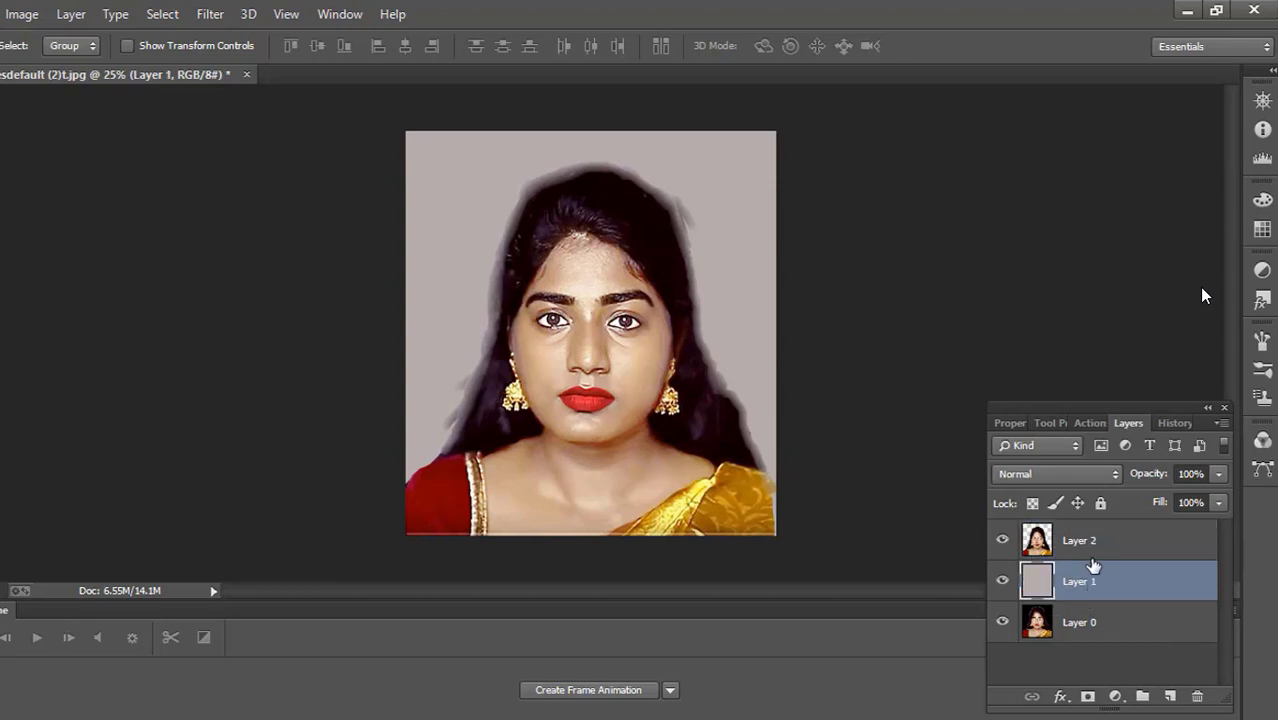
pyautogui.click(1091, 545)
pyautogui.click(1088, 582)
pyautogui.click(1088, 545)
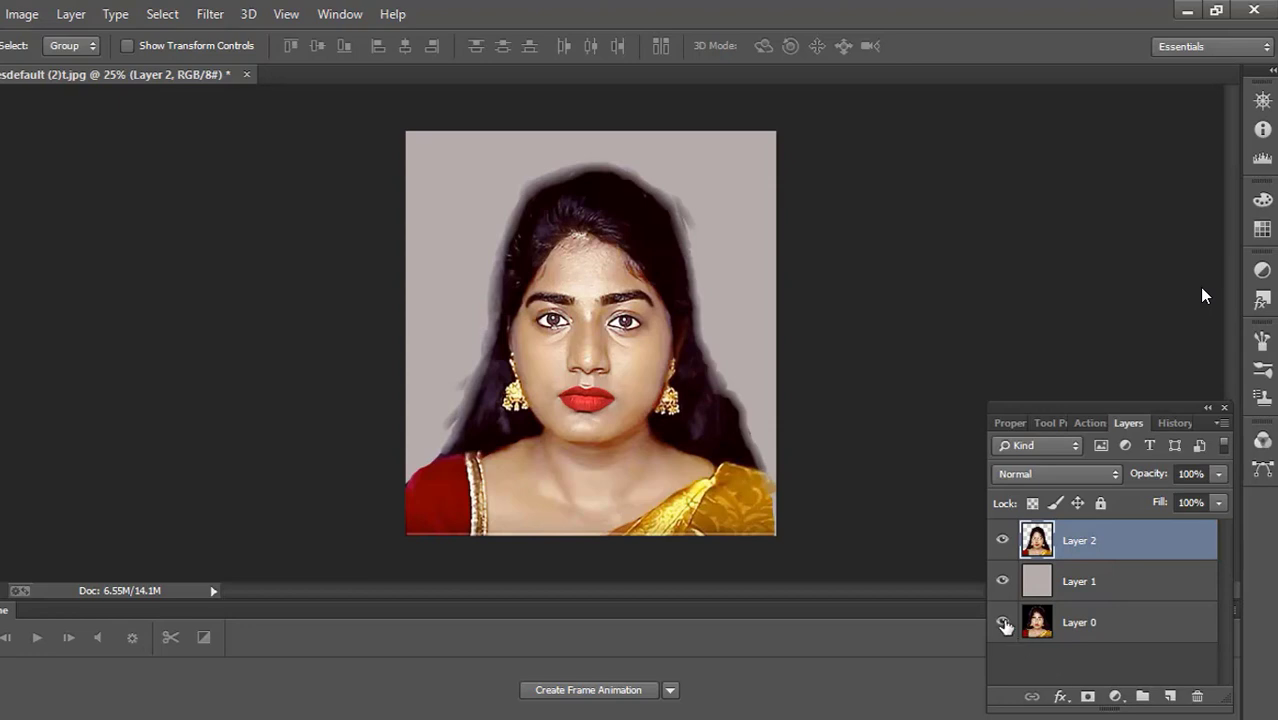
pyautogui.click(1003, 582)
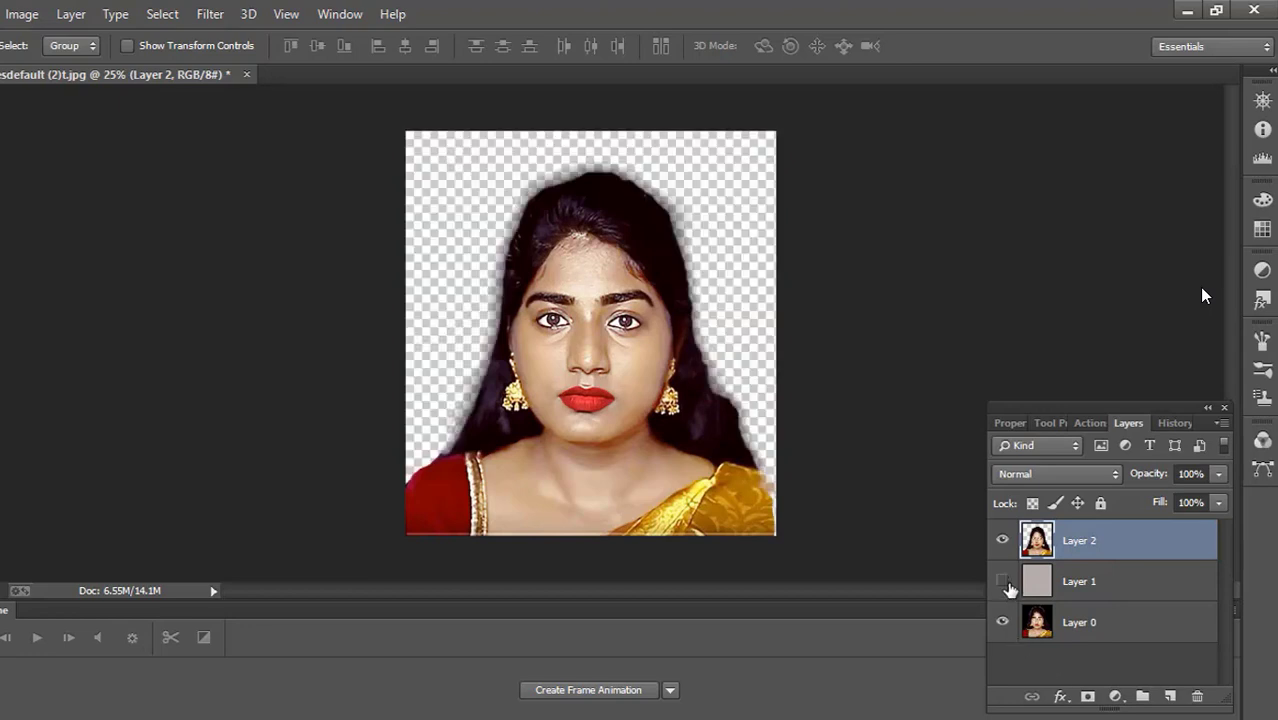
pyautogui.click(1004, 582)
# - Fill the background layer, Layer 1, with the pink foreground color #f33860
pyautogui.doubleClick(1080, 588)
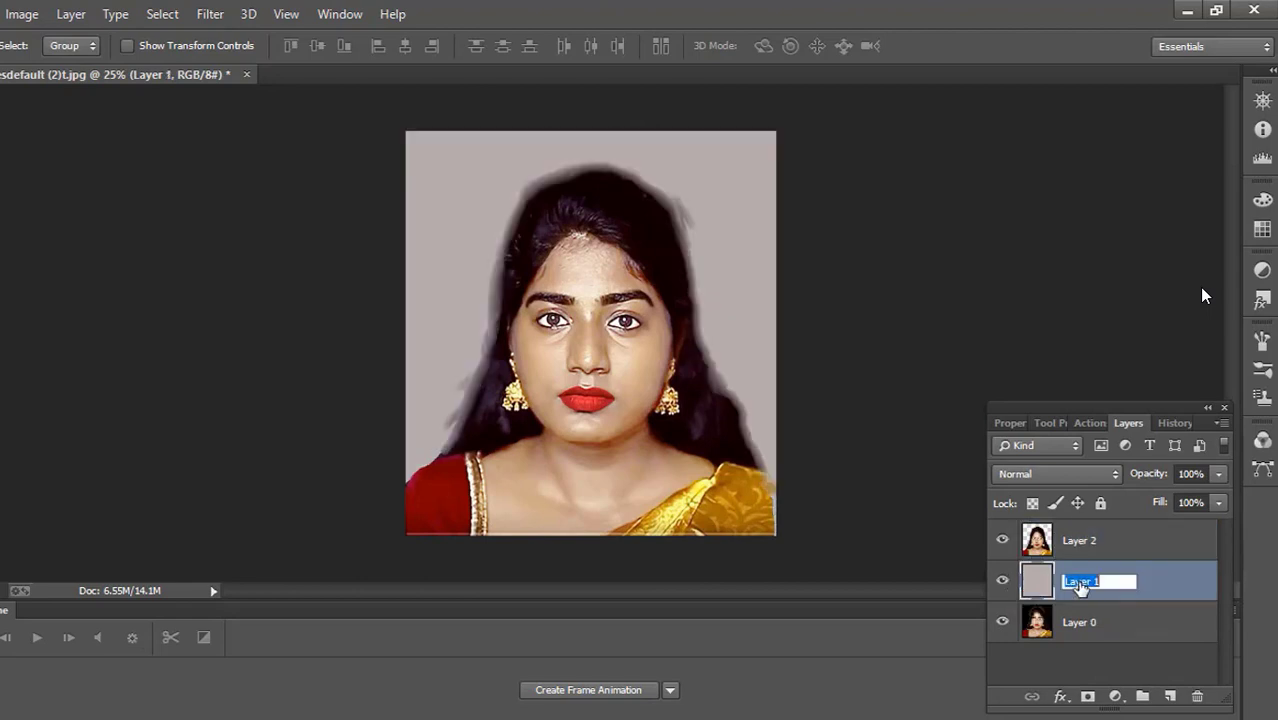
pyautogui.click(1154, 587)
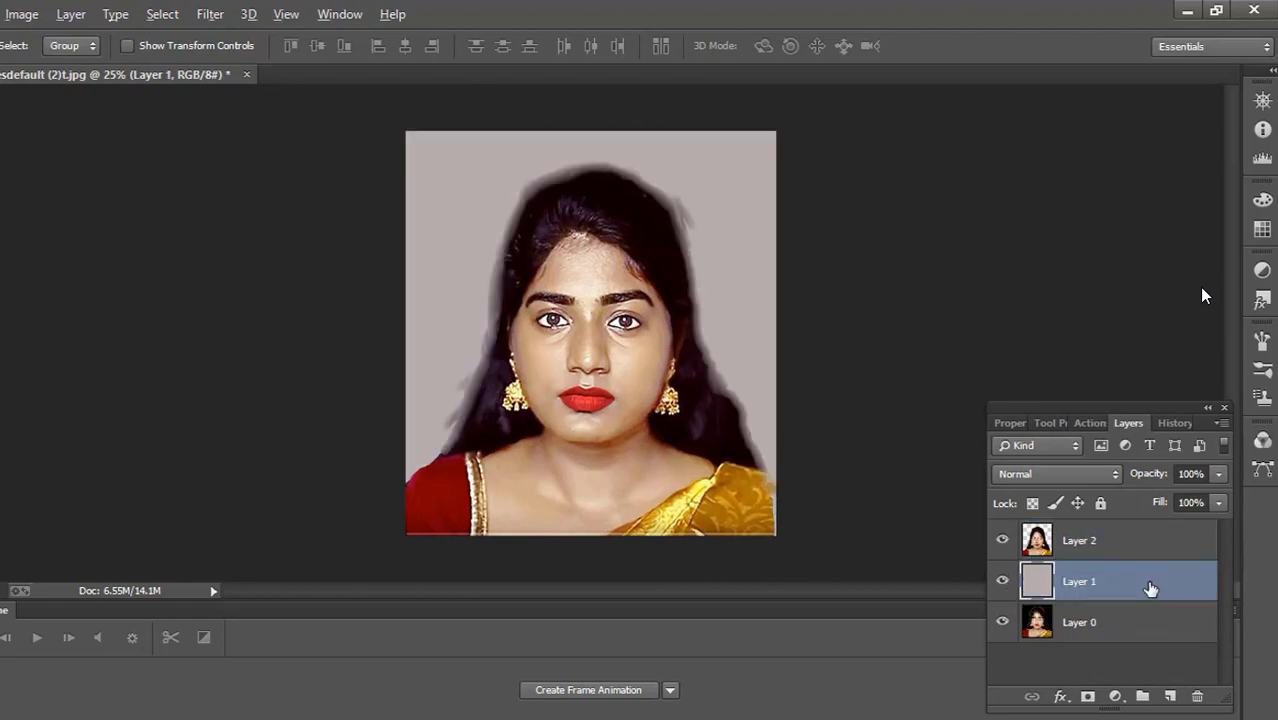
pyautogui.hotkey('alt', 'BackSpace')
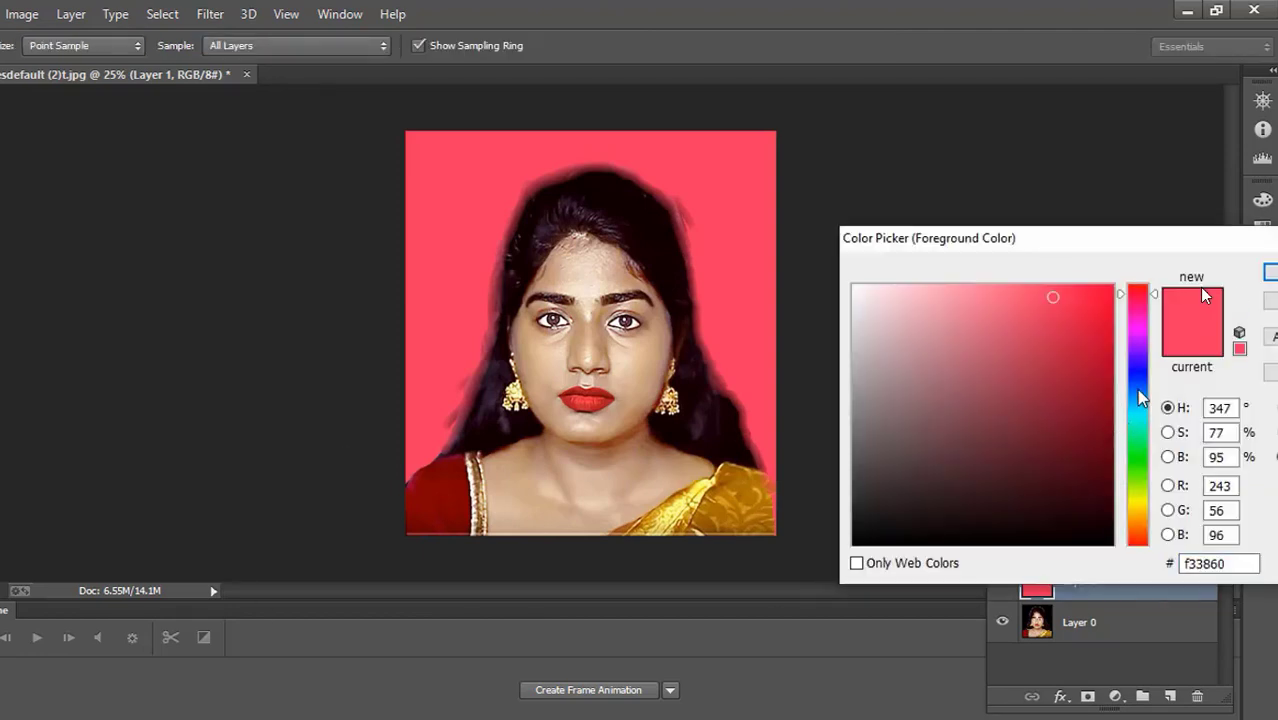
# - Change the foreground color to a bright blue and fill Layer 1 with it
pyautogui.write('1162d6')
pyautogui.press('Return')
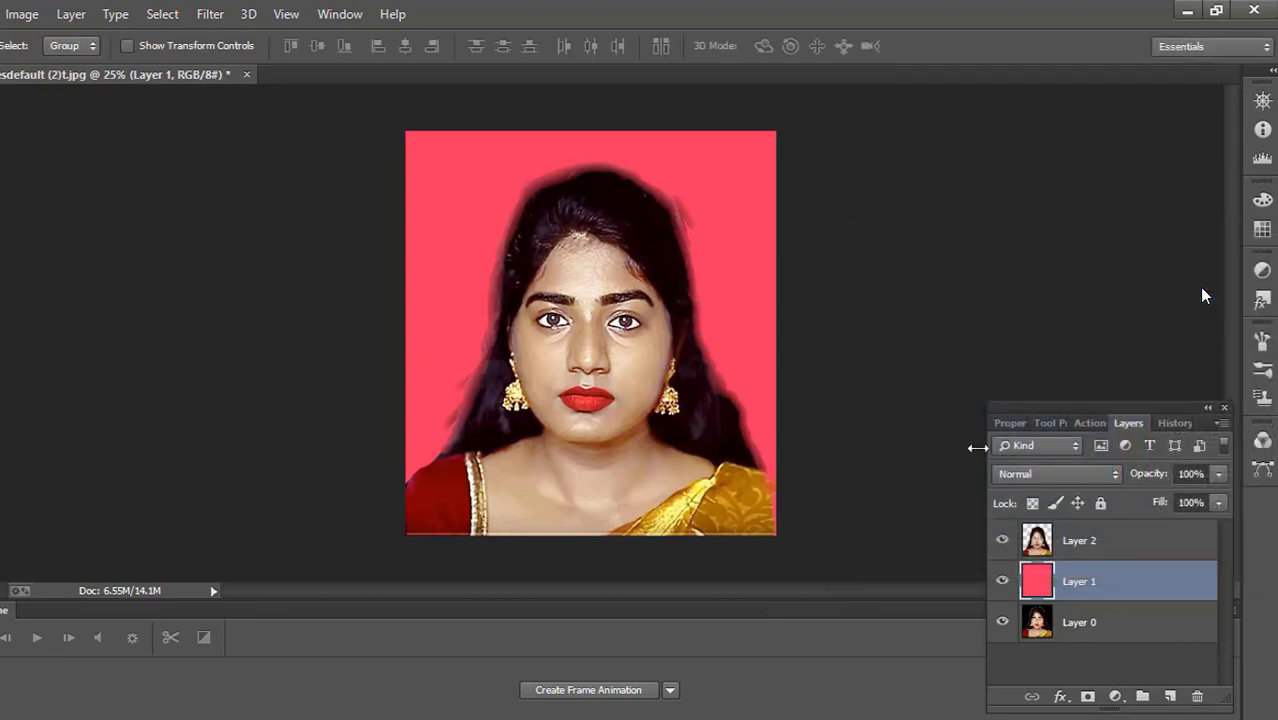
pyautogui.hotkey('alt', 'BackSpace')
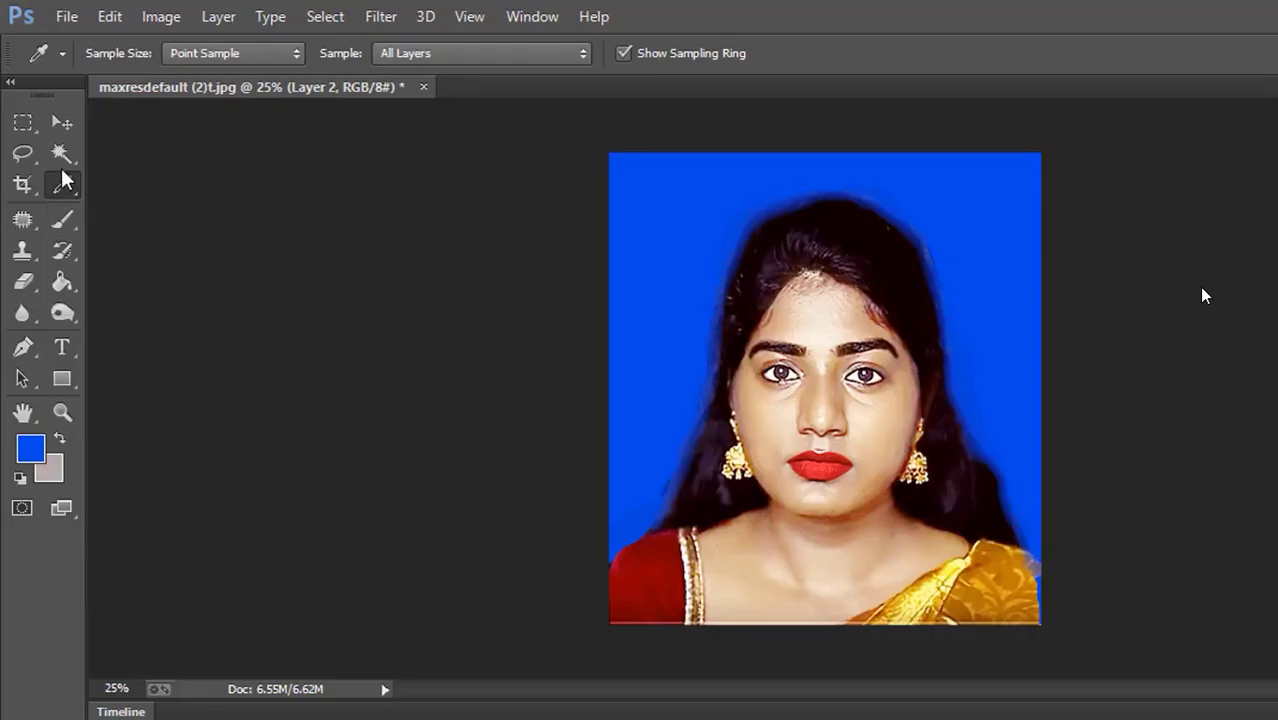
# - Draw a freehand Lasso selection with 0 px feather around the blue background beside the hair's left edge
pyautogui.click(22, 153)
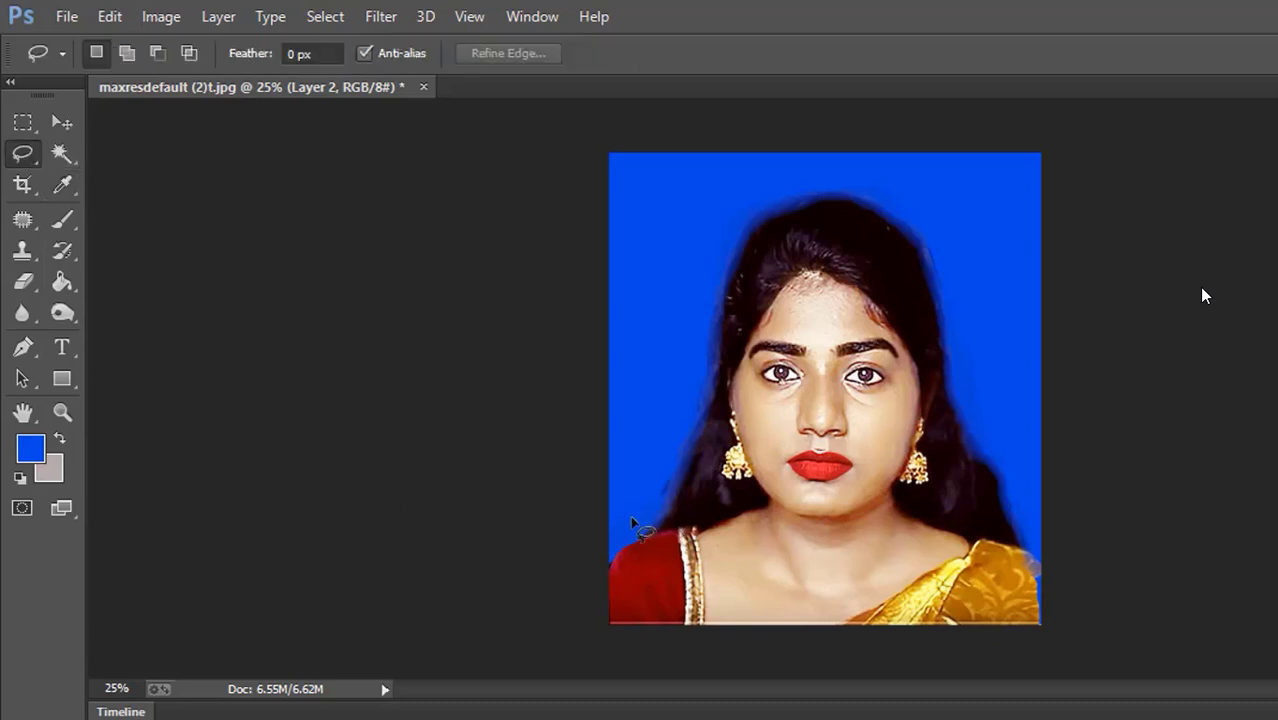
pyautogui.moveTo(640, 514)
pyautogui.mouseDown()
pyautogui.moveTo(670, 497)
pyautogui.moveTo(705, 424)
pyautogui.moveTo(716, 326)
pyautogui.mouseUp()
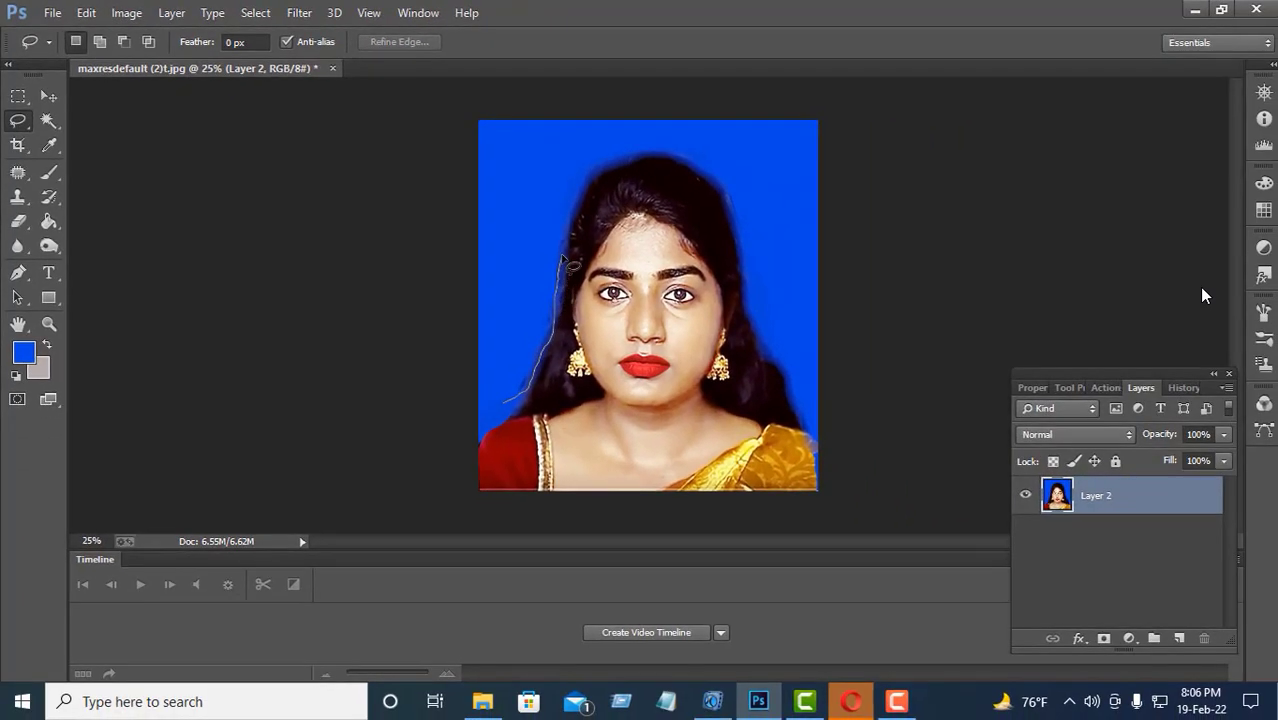
pyautogui.moveTo(561, 256)
pyautogui.mouseDown()
pyautogui.moveTo(566, 224)
pyautogui.moveTo(511, 269)
pyautogui.mouseUp()
pyautogui.moveTo(501, 402); pyautogui.dragTo(486, 412)
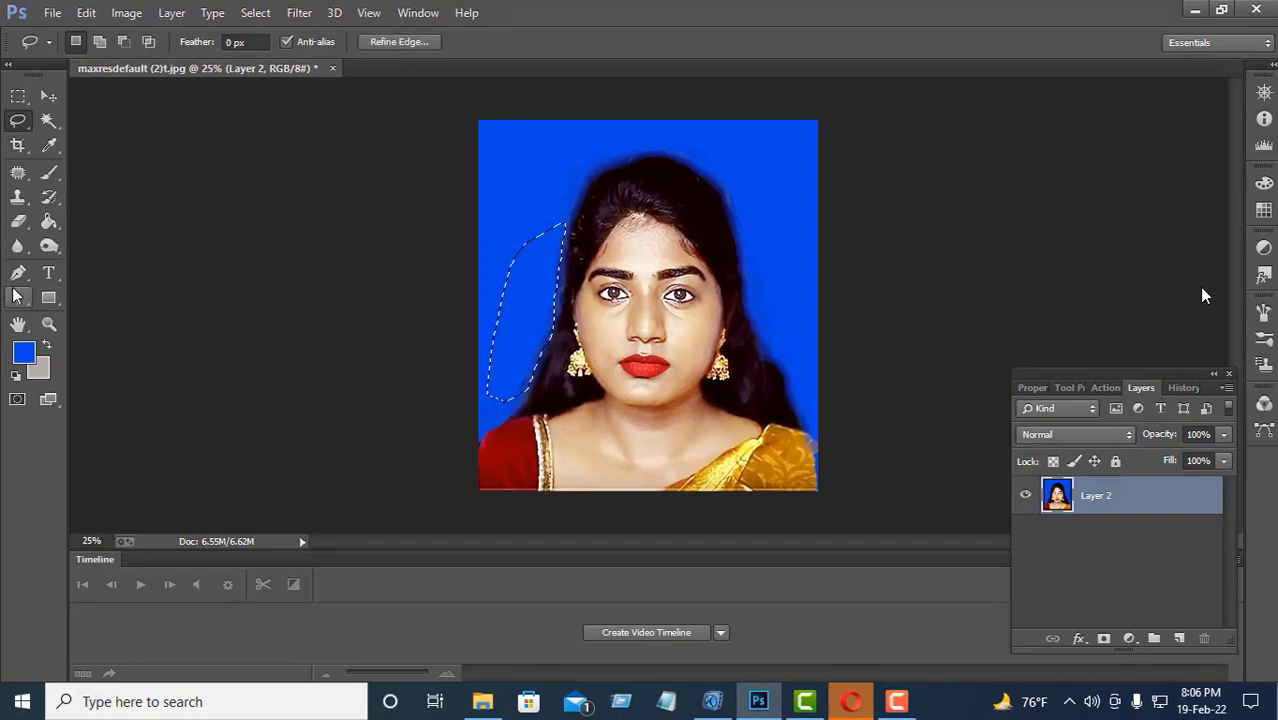
# - Try to nudge the lassoed background patch with the Move tool, and clear the selection
pyautogui.click(50, 146)
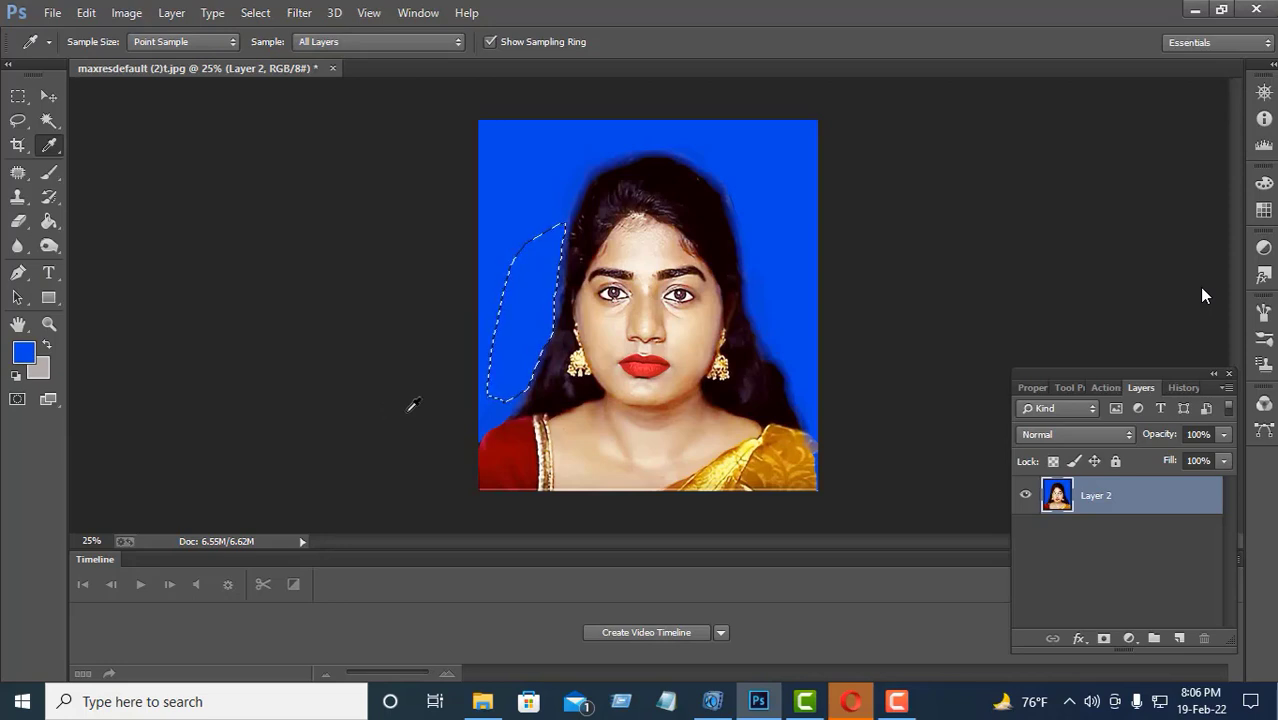
pyautogui.click(48, 96)
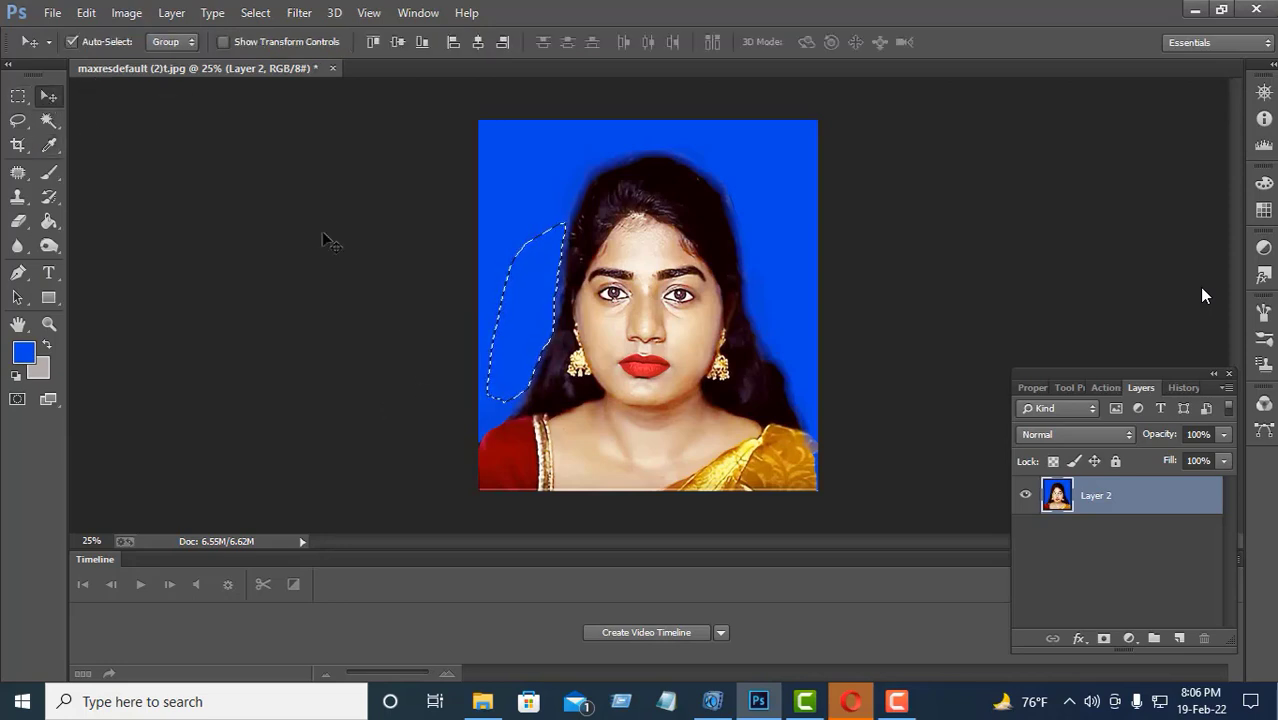
pyautogui.moveTo(524, 278)
pyautogui.mouseDown()
pyautogui.moveTo(531, 209)
pyautogui.moveTo(526, 278)
pyautogui.mouseUp()
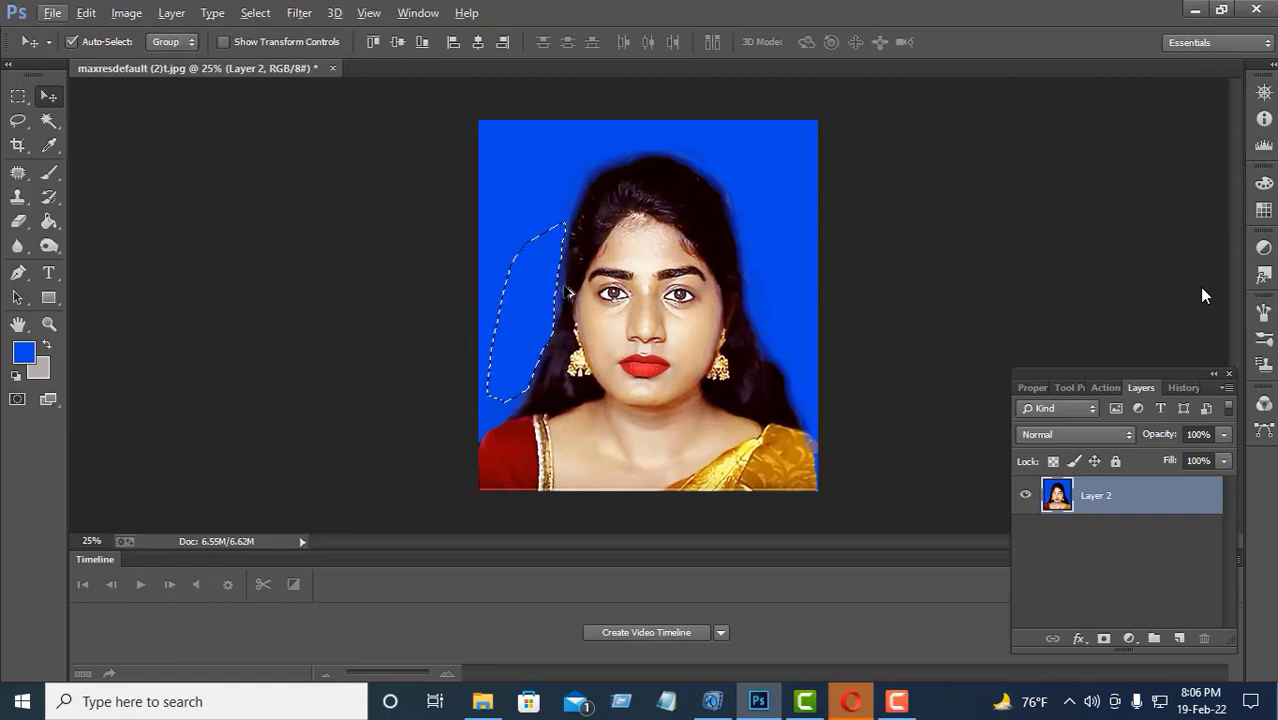
pyautogui.hotkey('ctrl', 'd')
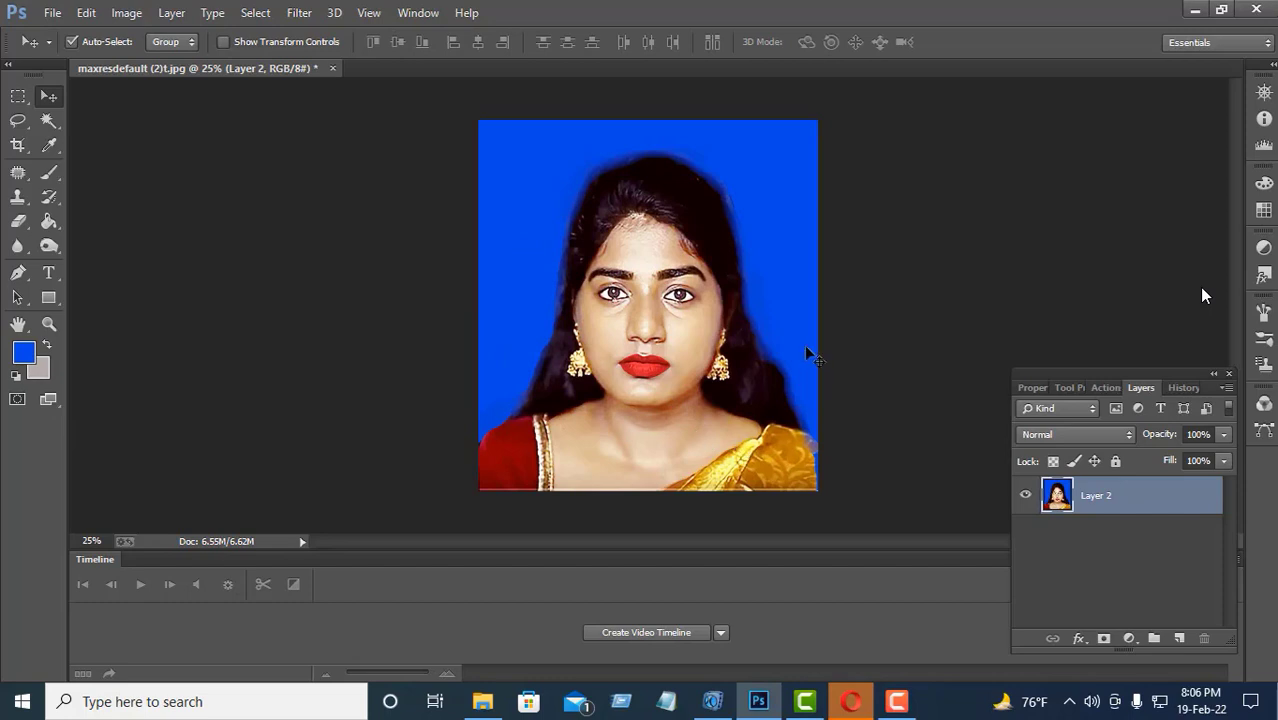
pyautogui.hotkey('ctrl', '-')
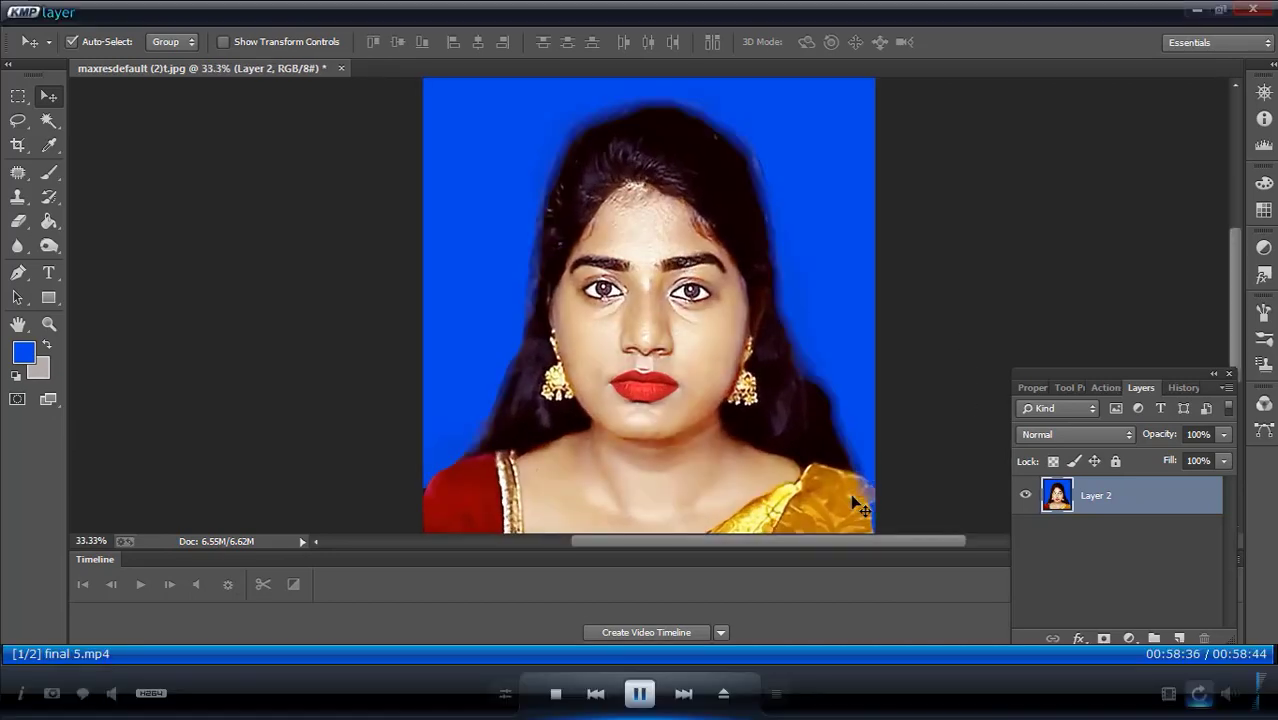
pyautogui.click(1257, 14)
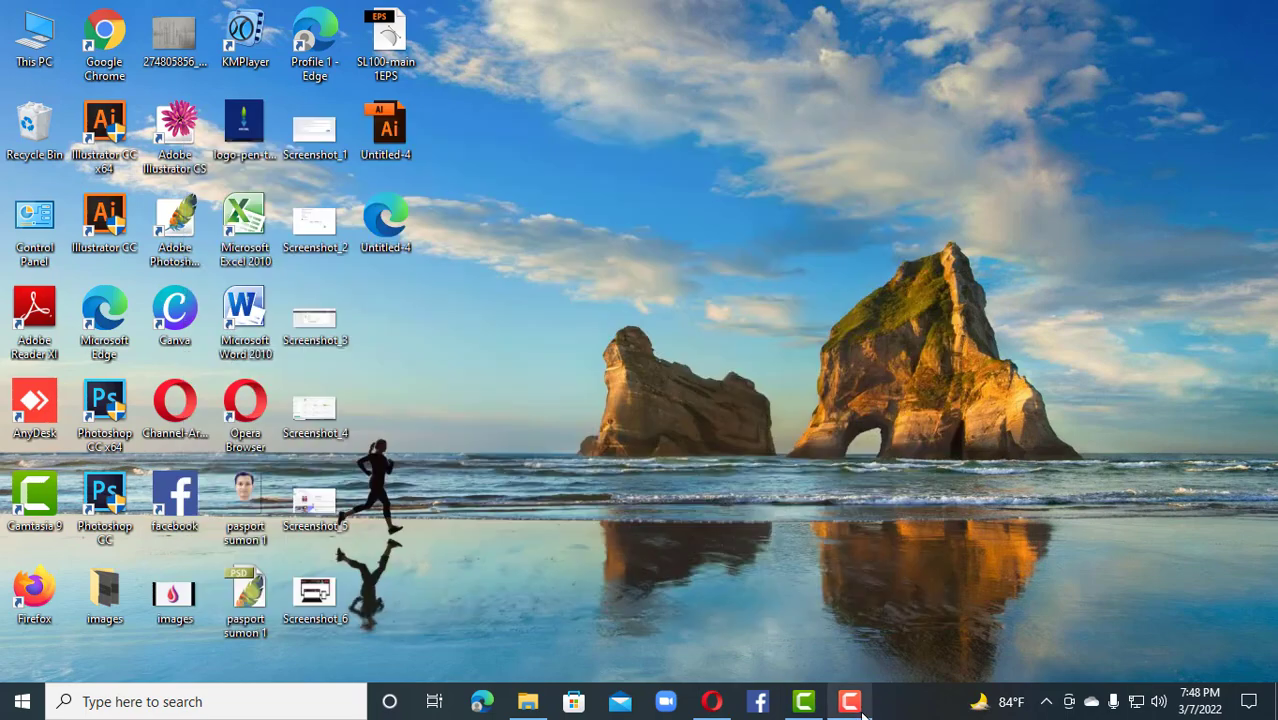